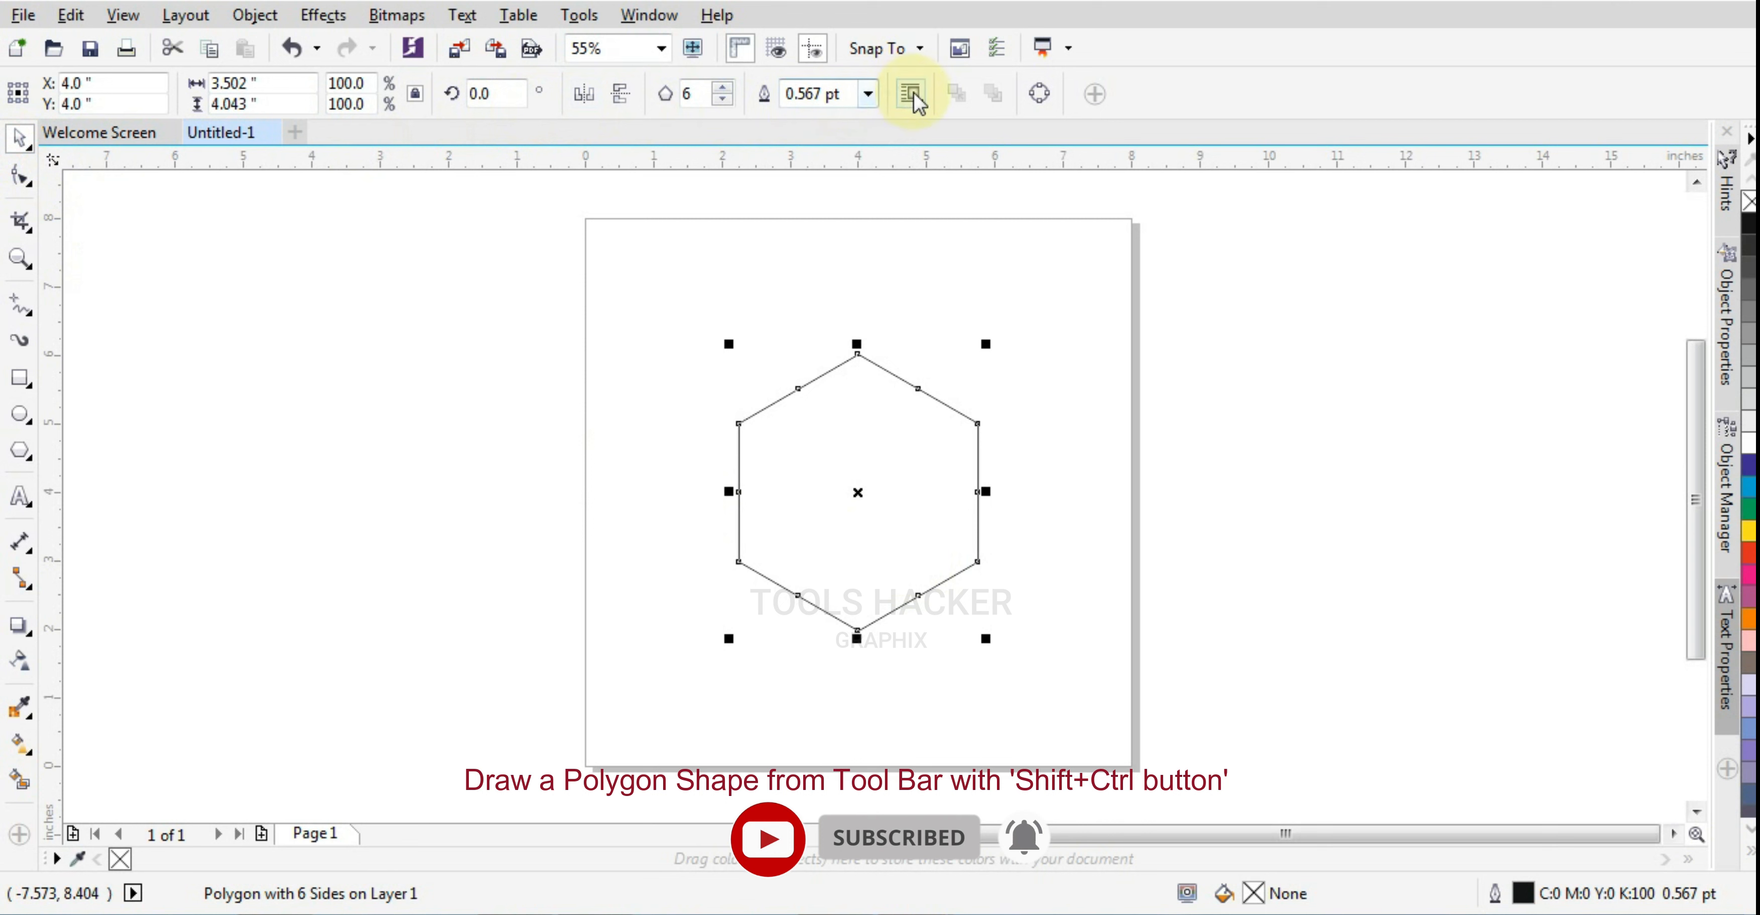
# Lock the hexagon's proportions and set its width to 4.25 inches
pyautogui.moveTo(486, 263); pyautogui.dragTo(1183, 673)
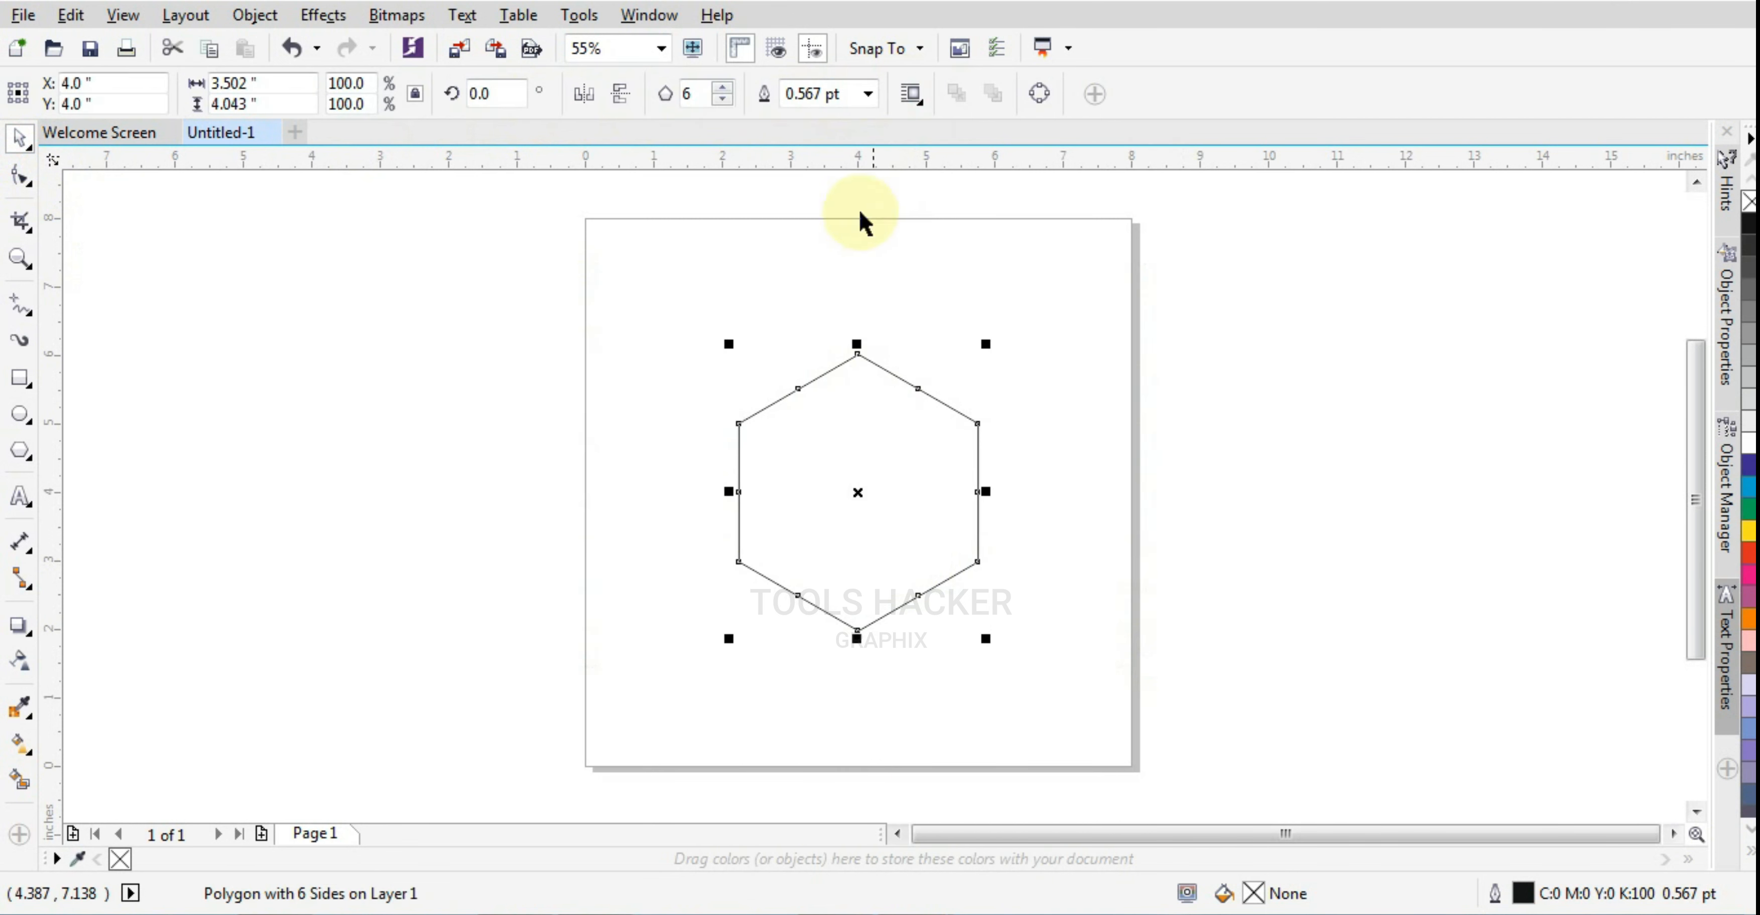
pyautogui.click(416, 94)
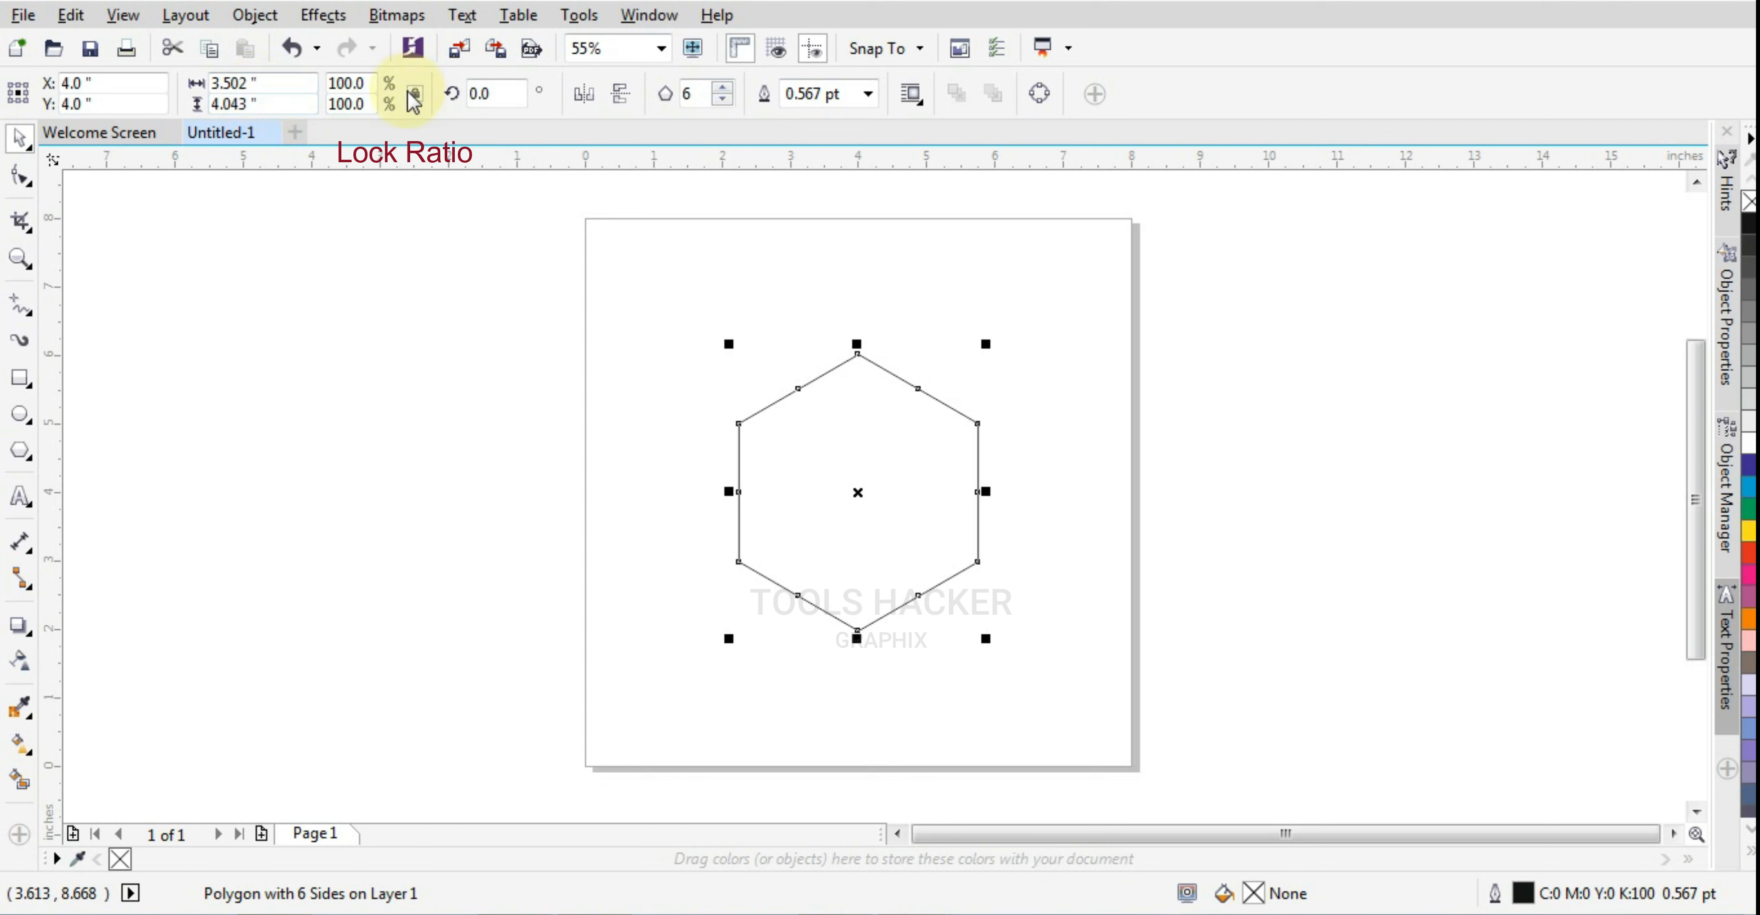
pyautogui.moveTo(266, 83); pyautogui.dragTo(150, 86)
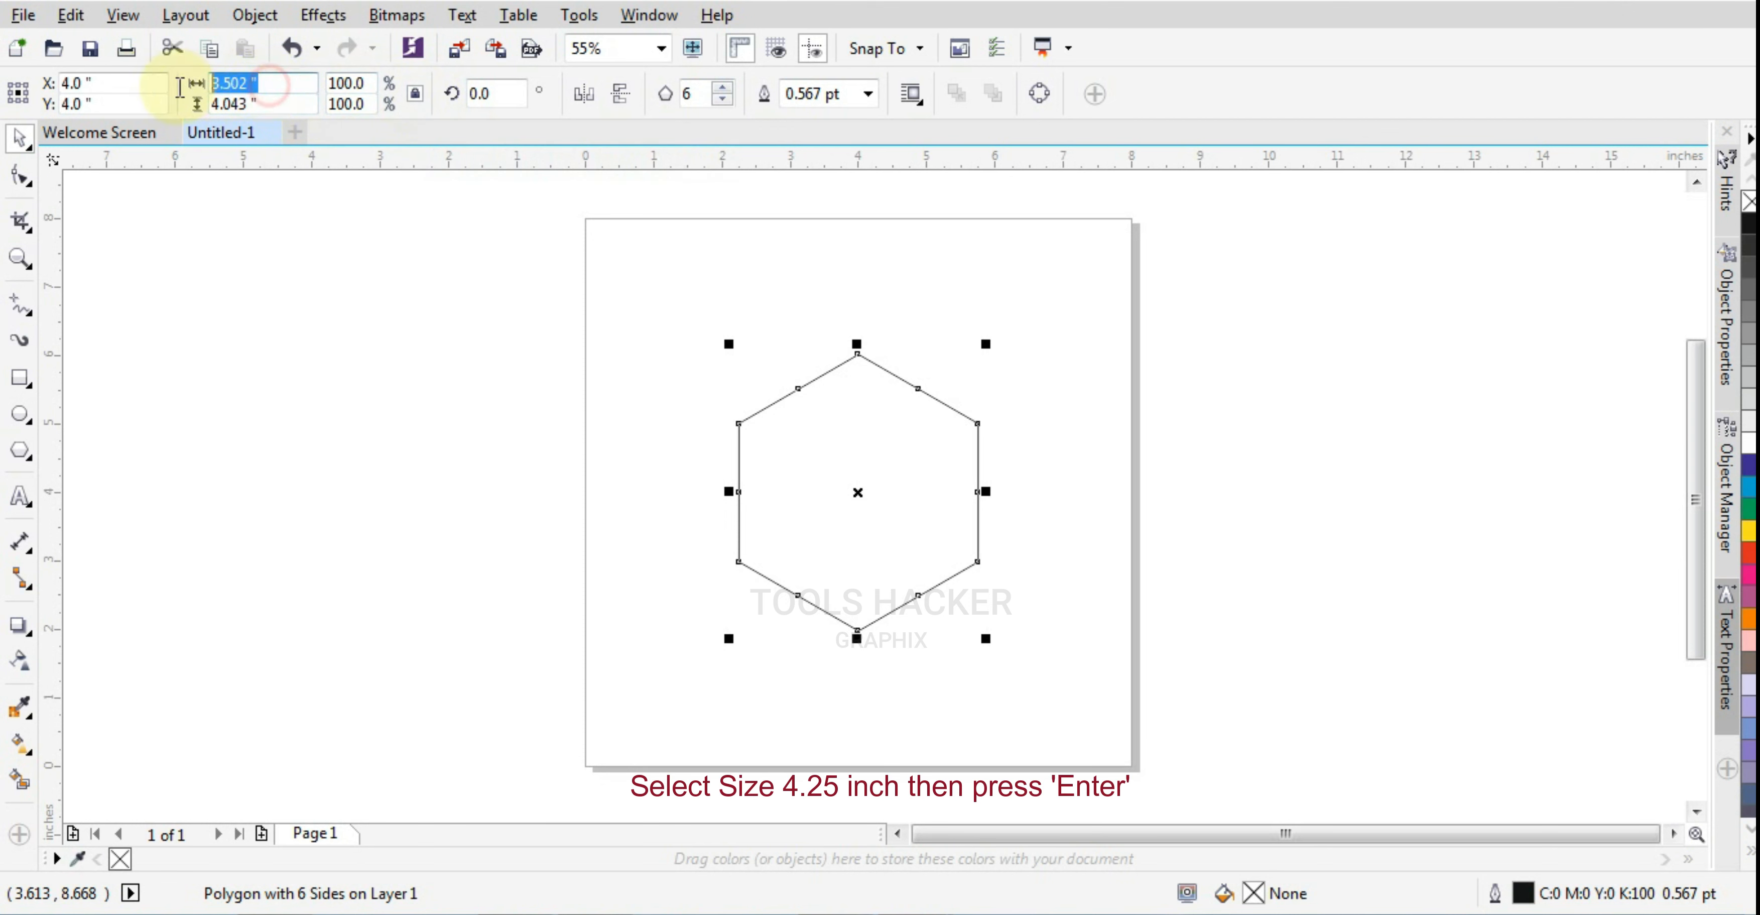
pyautogui.write('4.25')
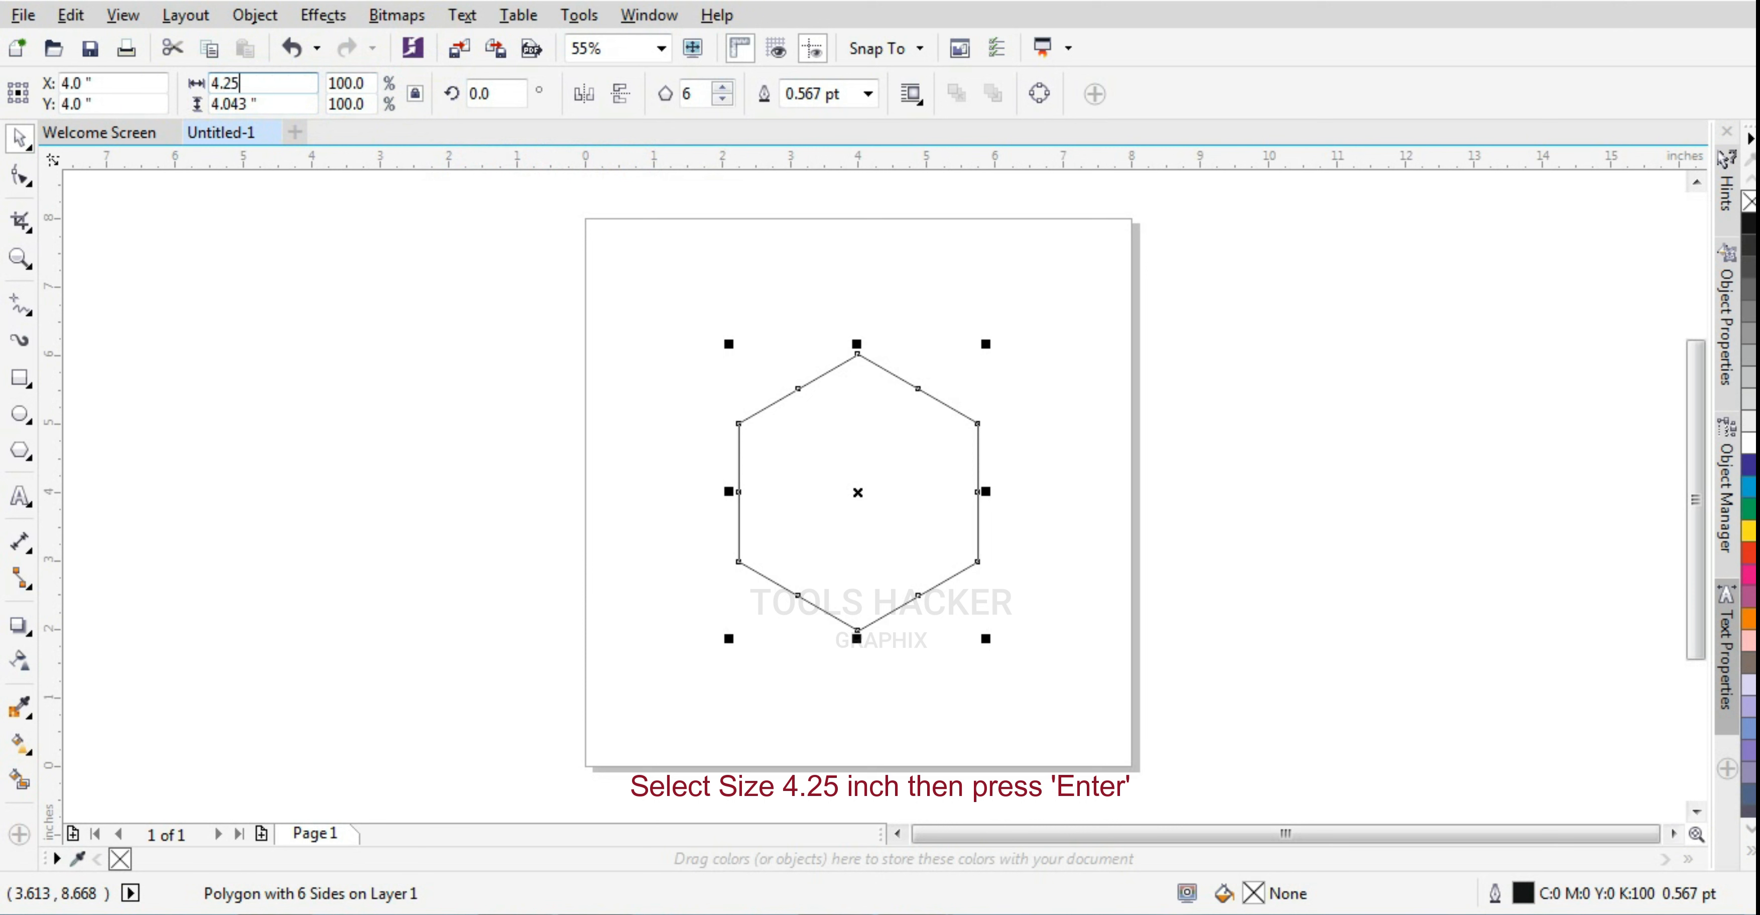
pyautogui.press('Return')
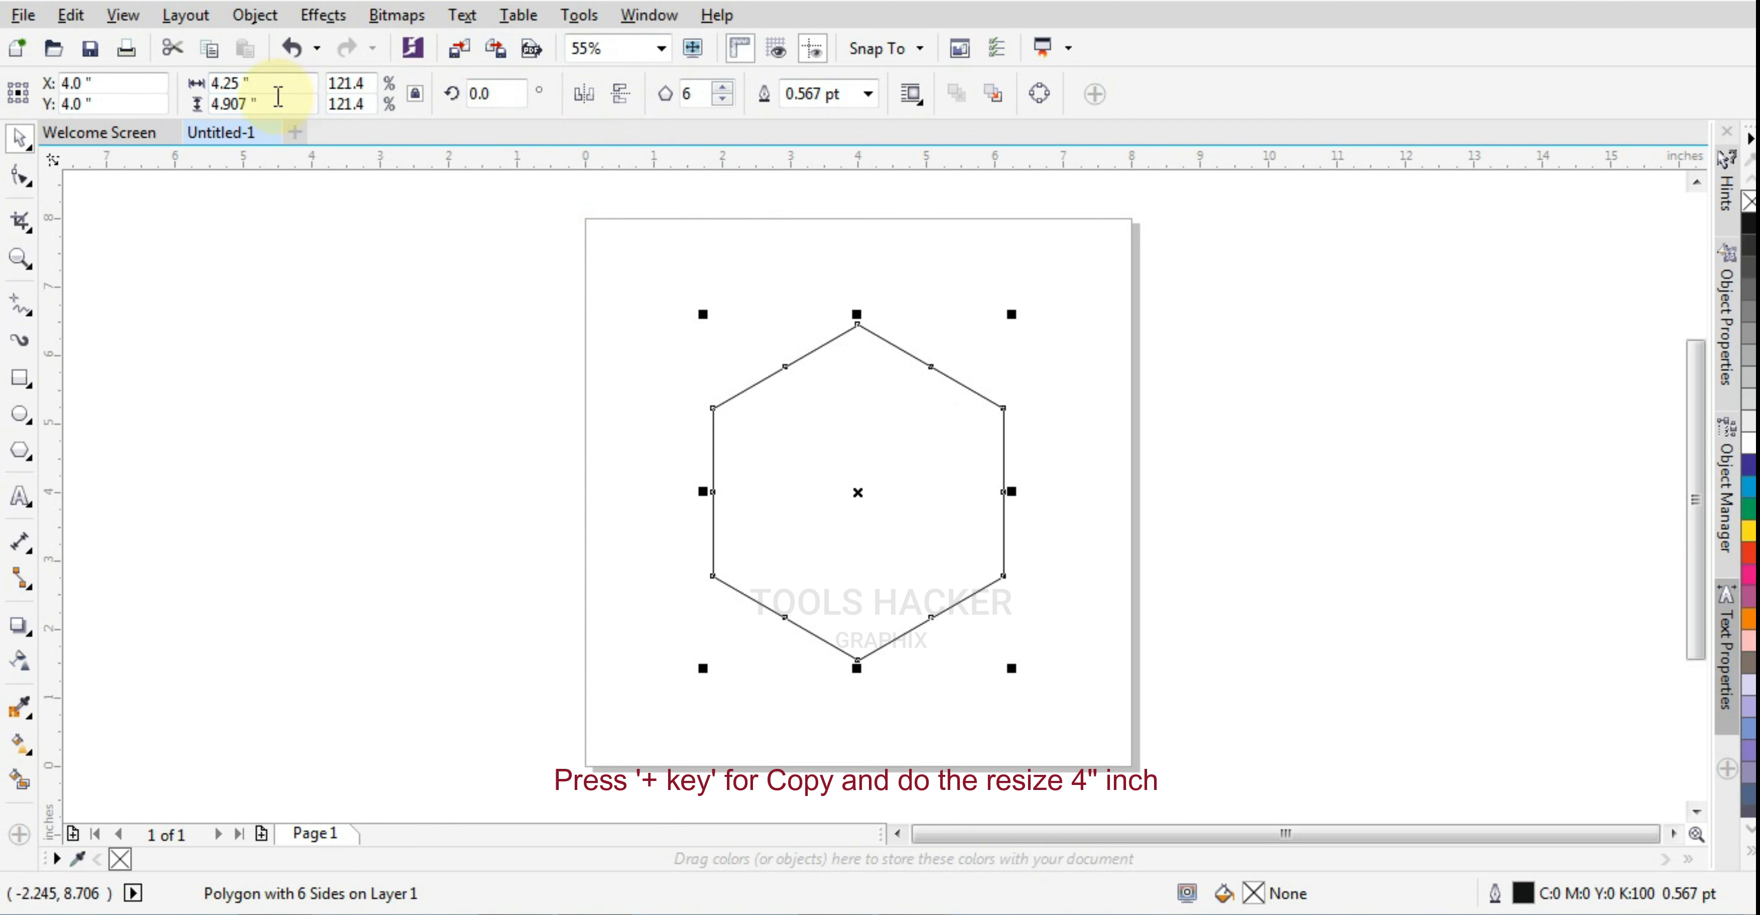
# Duplicate the 4.25-inch hexagon in place and set the copy's width to 4 inches
pyautogui.click(272, 85)
pyautogui.doubleClick(212, 85)
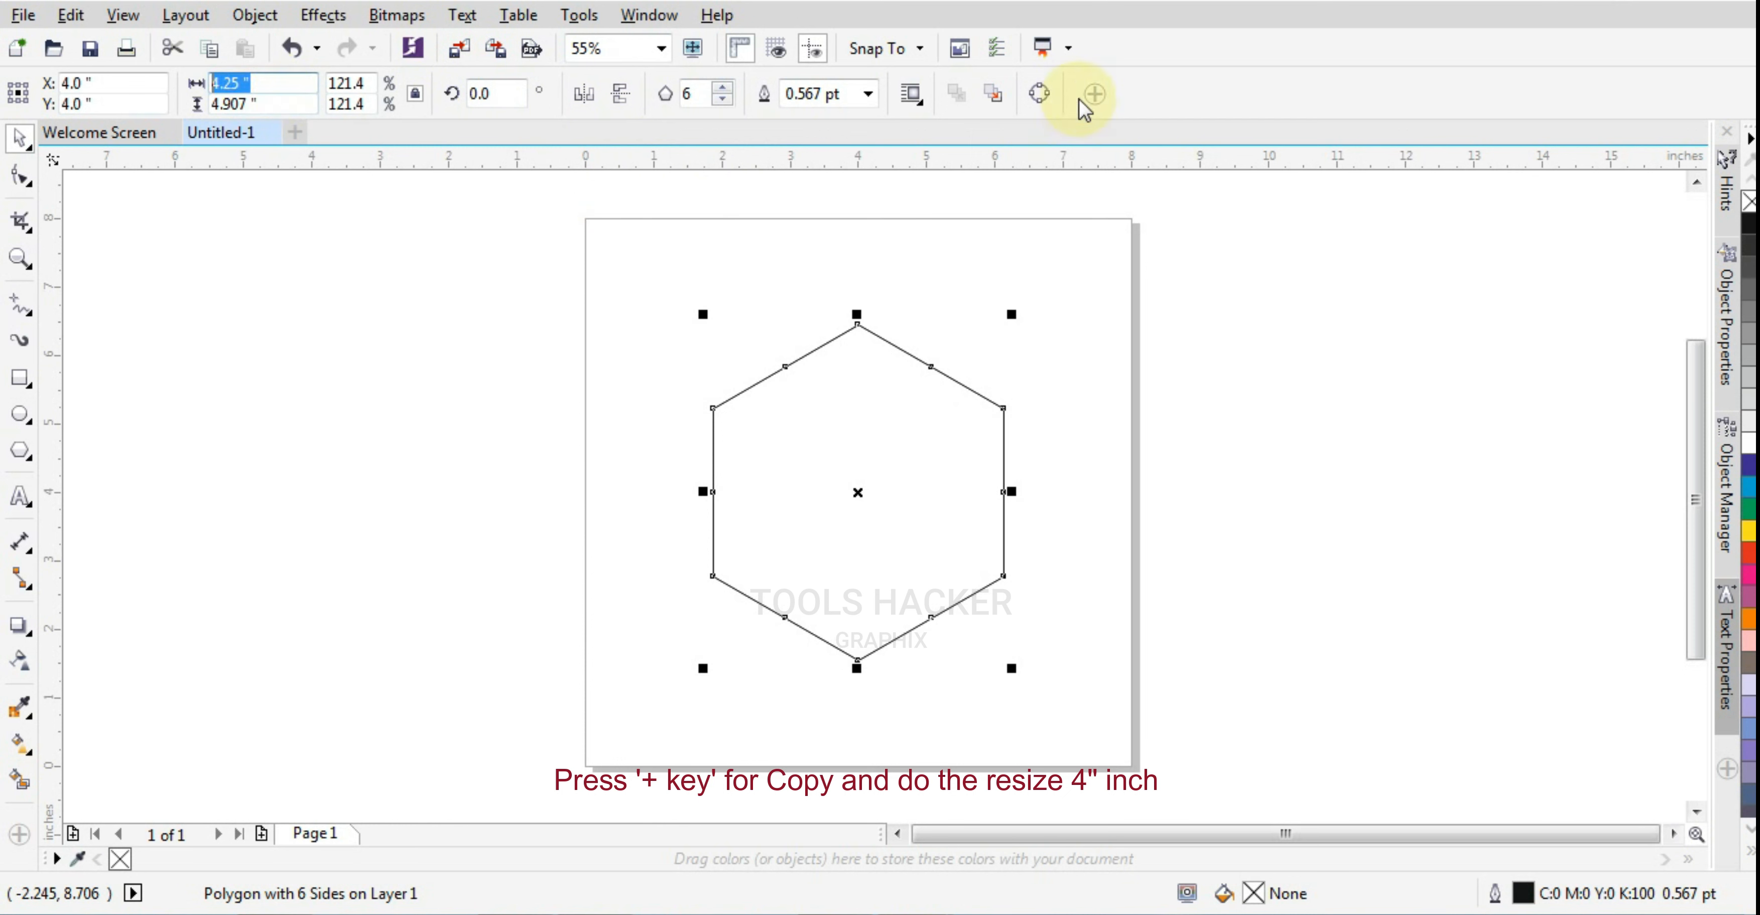
pyautogui.press('KP_Add')
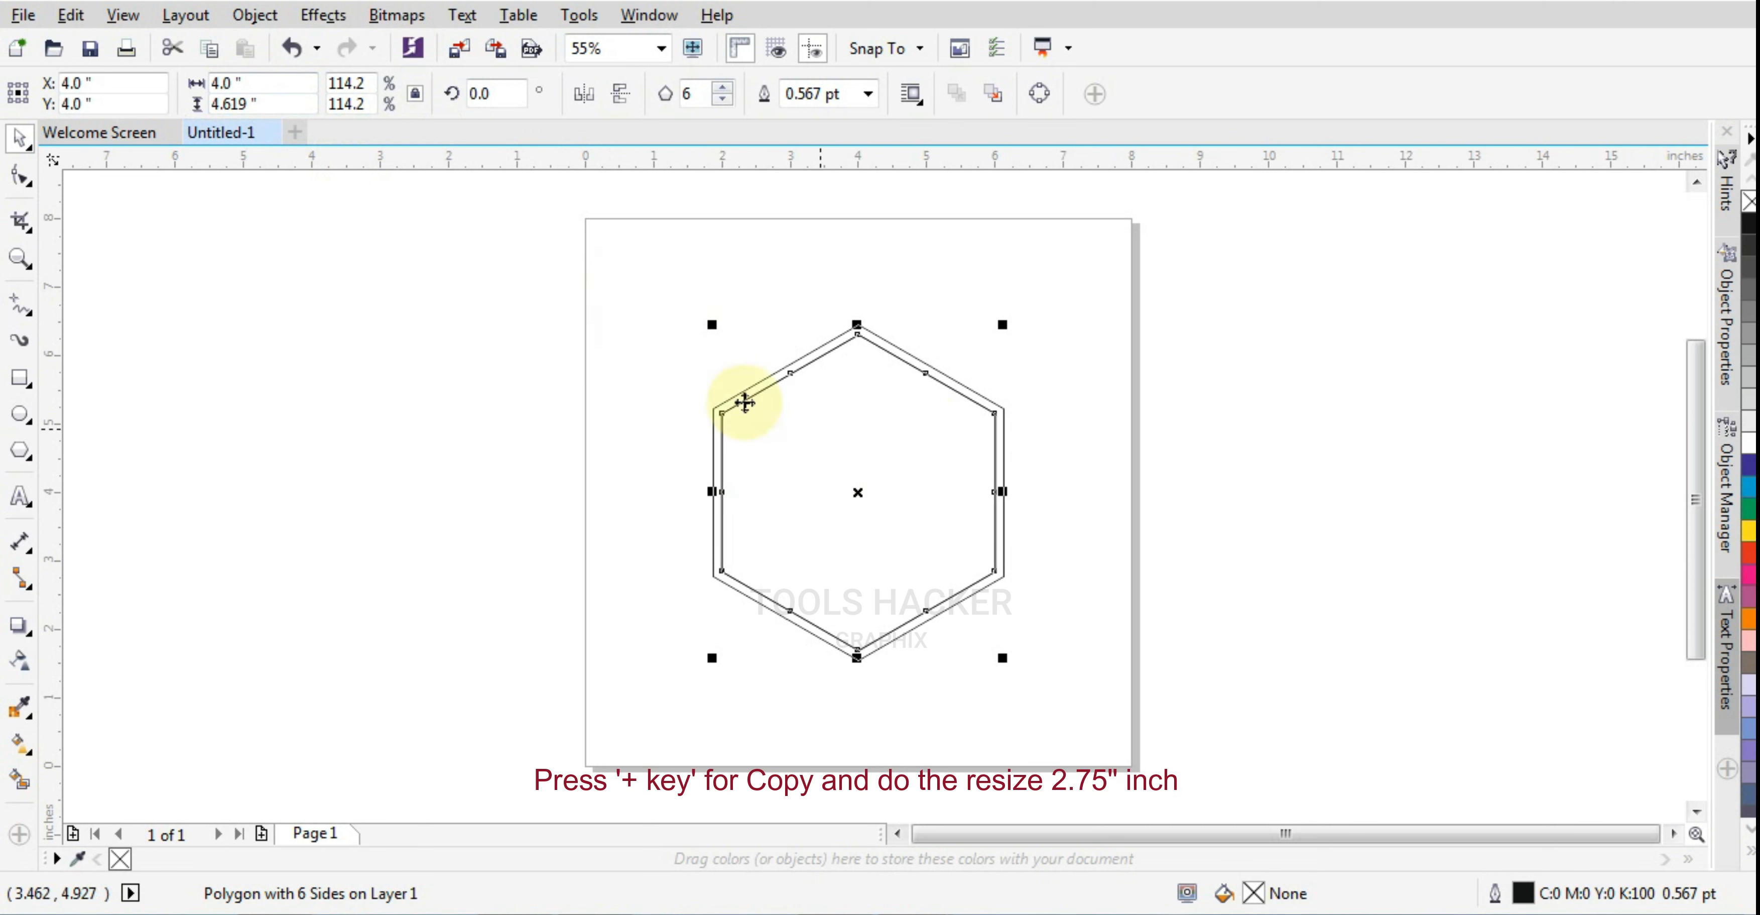
# Duplicate the 4-inch hexagon in place and set the copy's width to 2.75 inches
pyautogui.doubleClick(254, 77)
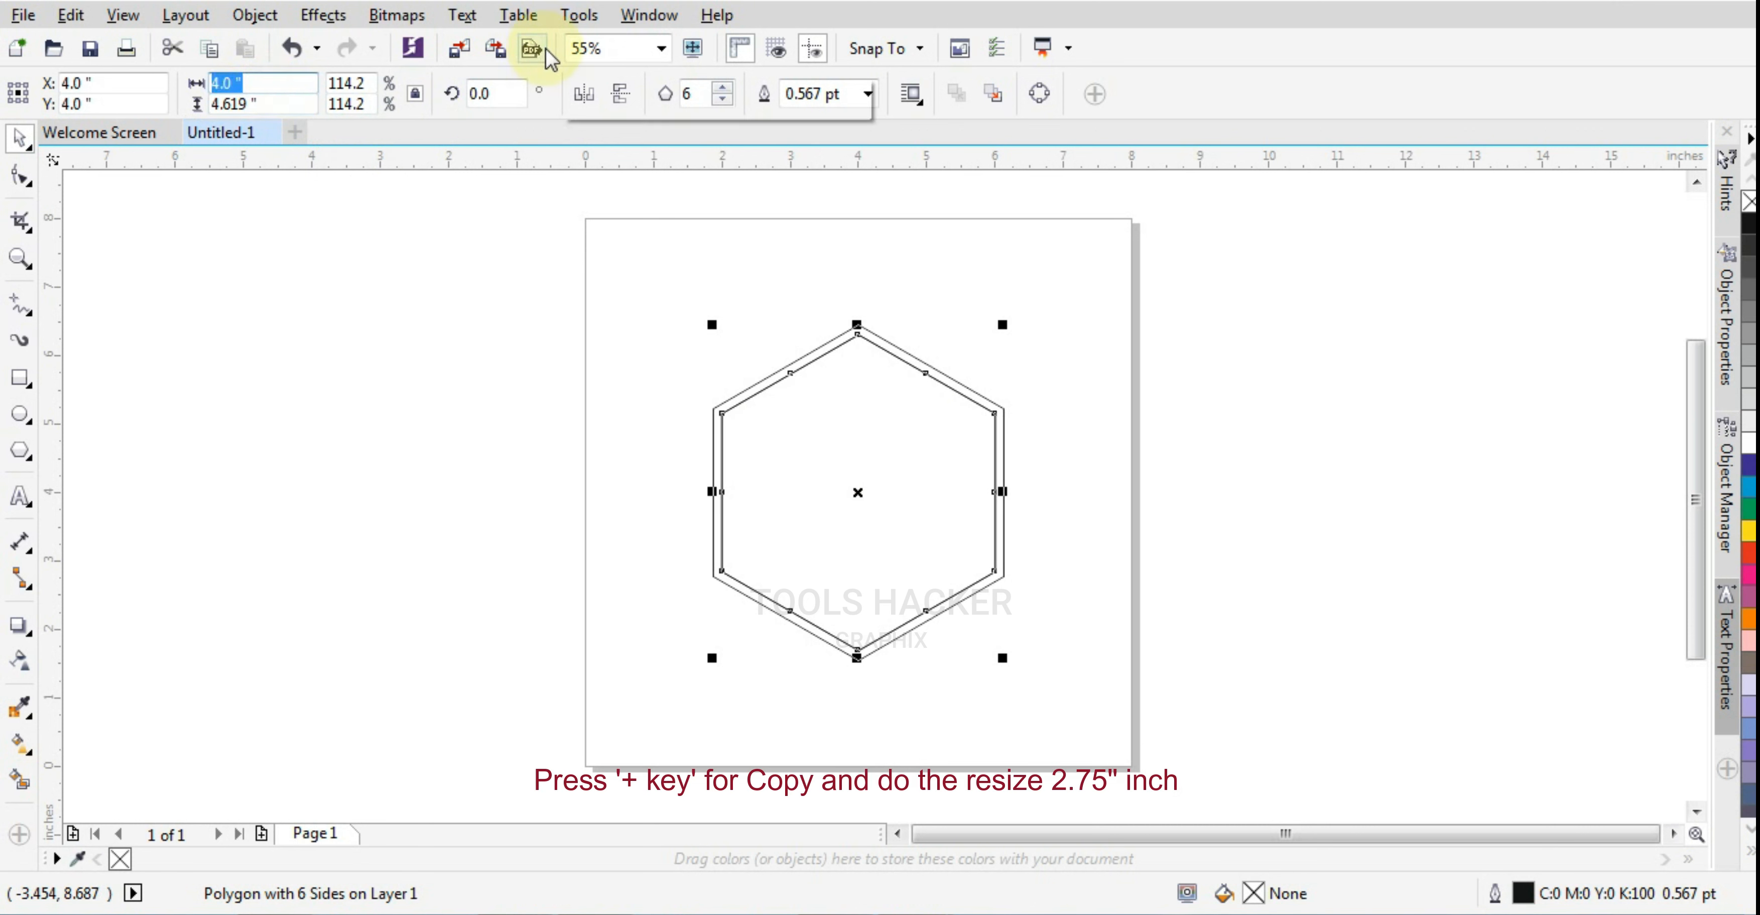
pyautogui.write('2.75')
pyautogui.press('Return')
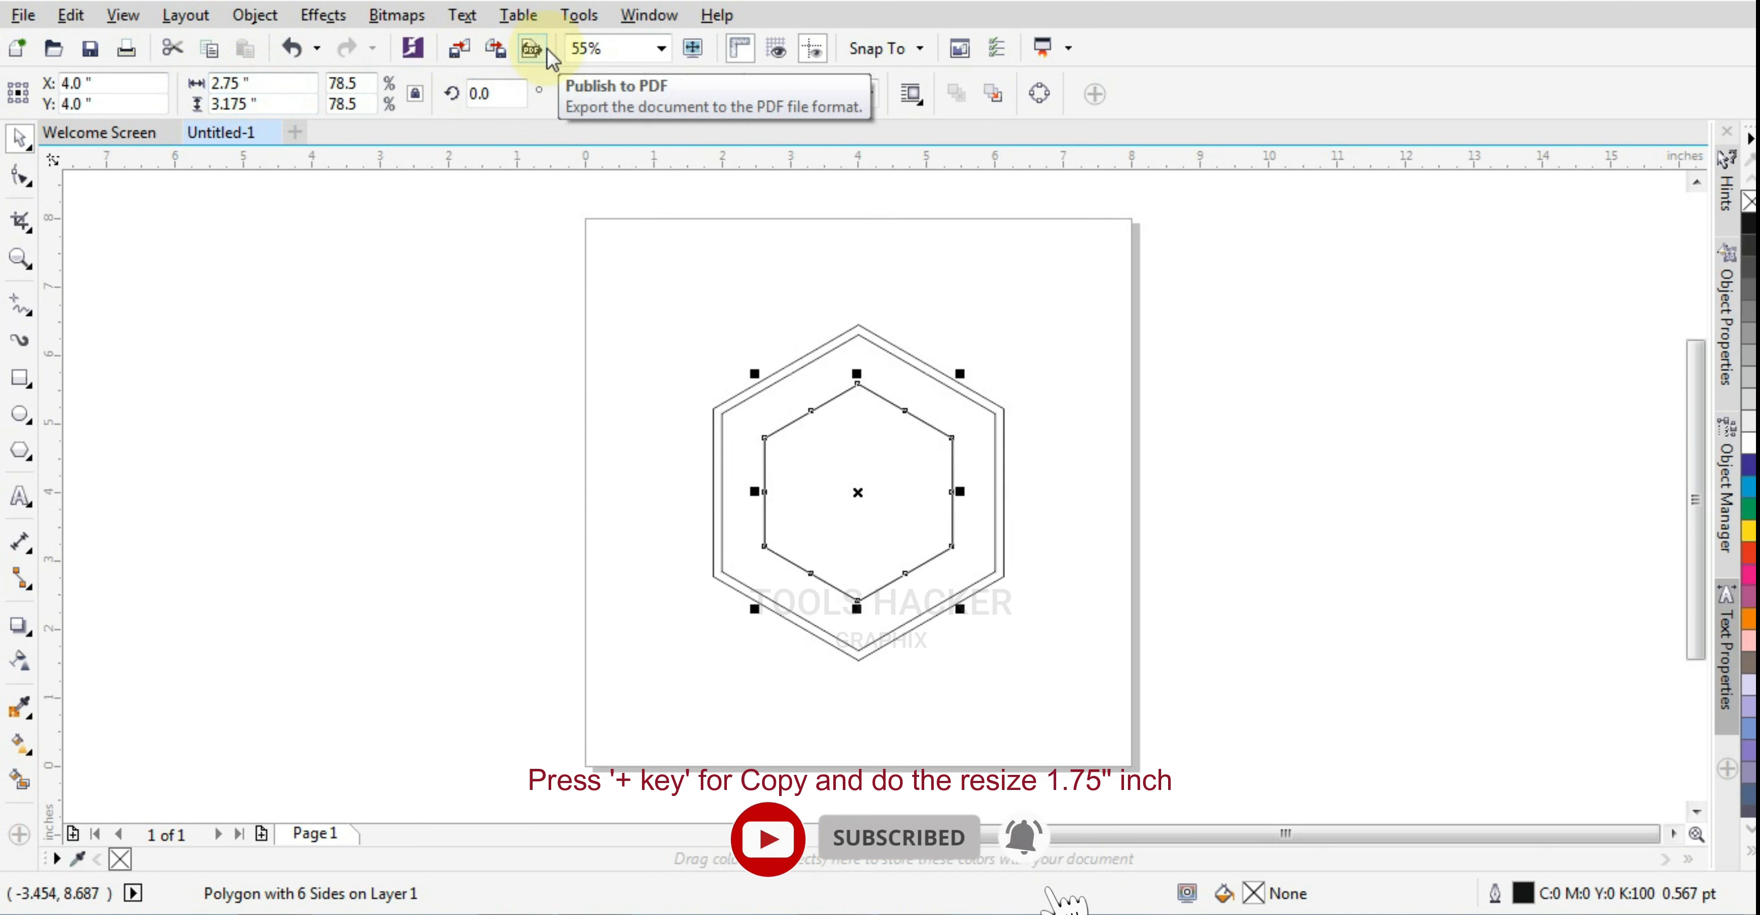
# Duplicate the 2.75-inch hexagon in place, set the copy's width to 1.75 inches, and deselect it
pyautogui.click(265, 80)
pyautogui.doubleClick(266, 80)
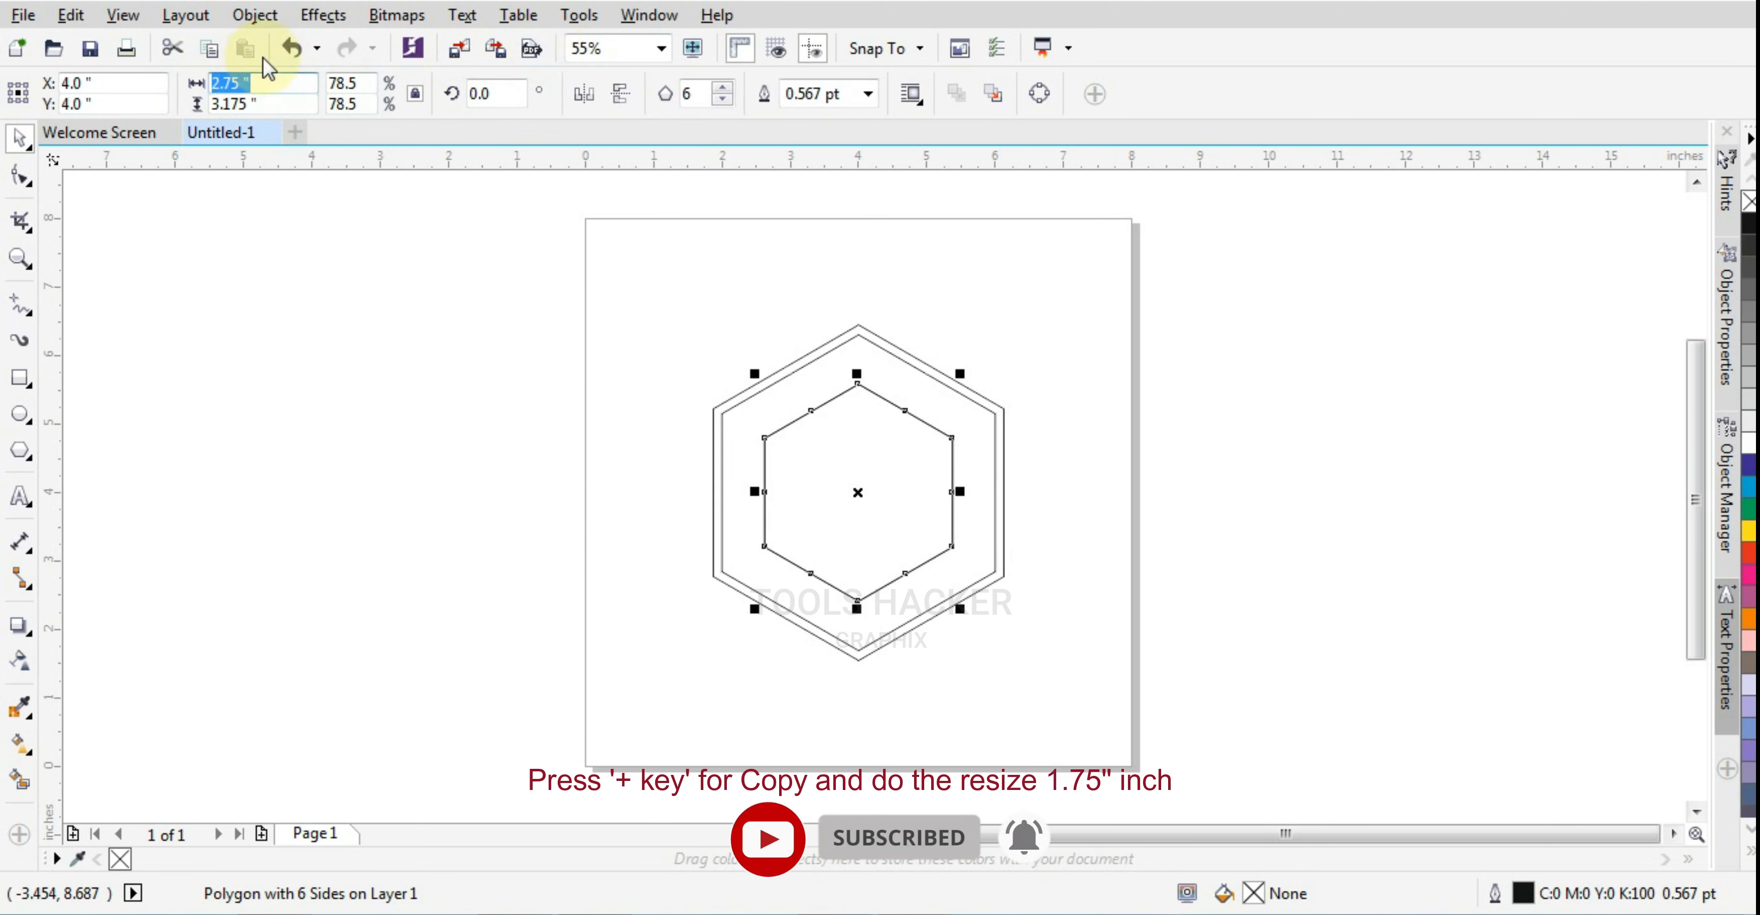
pyautogui.write('1.75')
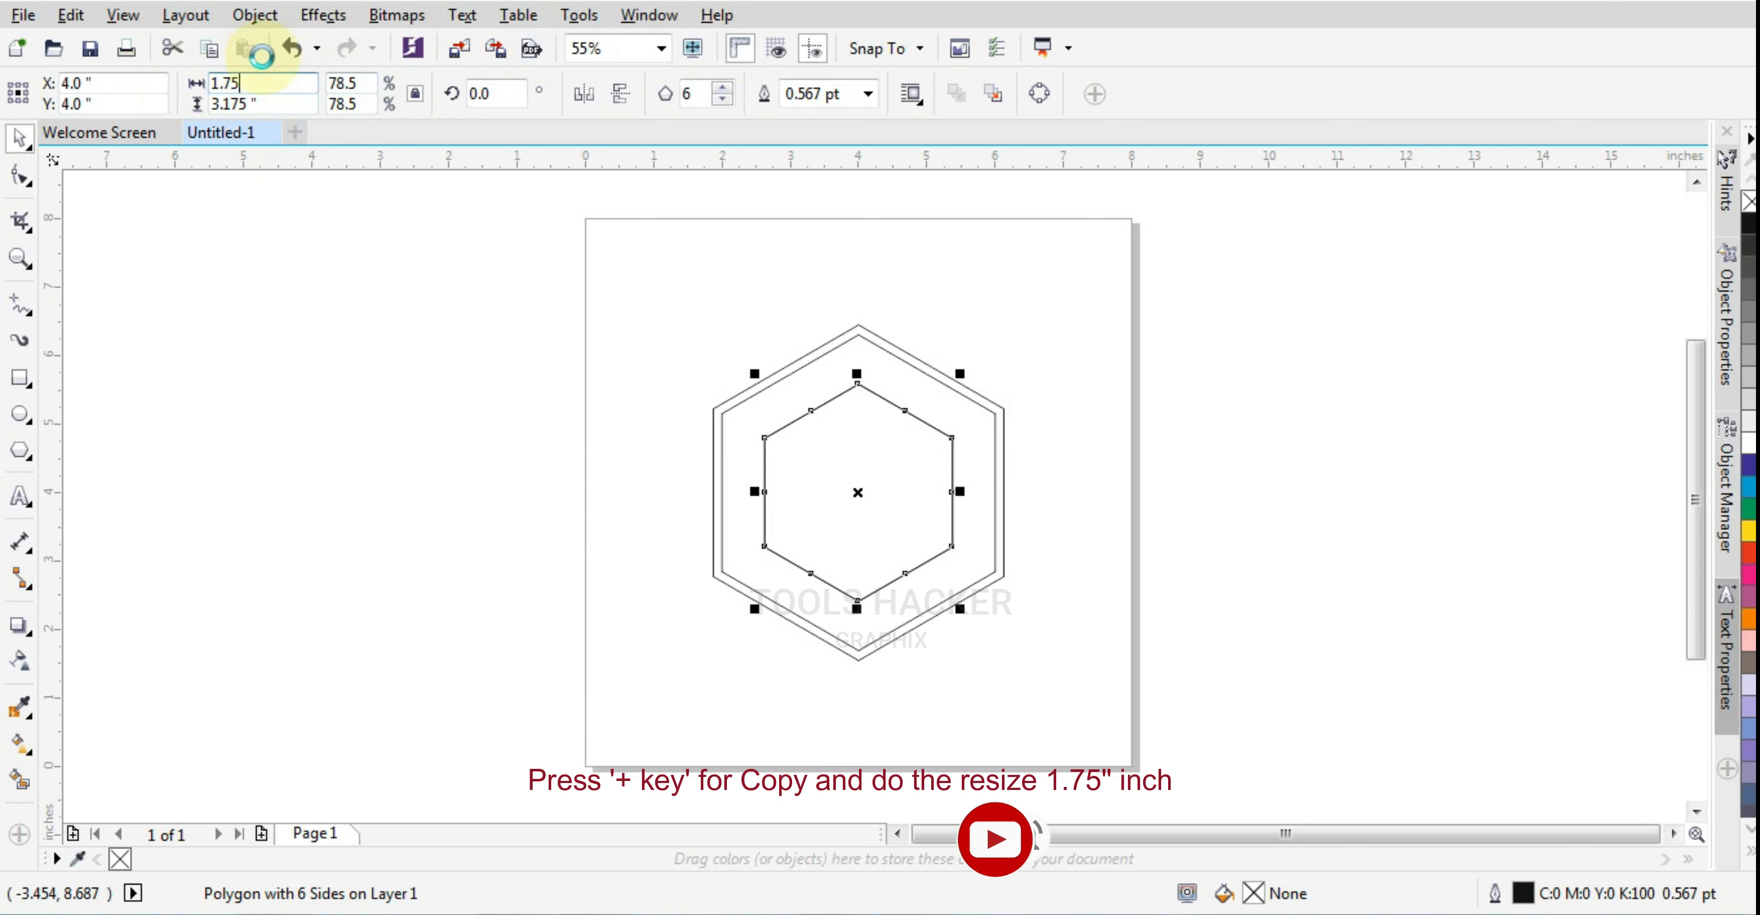
pyautogui.press('Return')
pyautogui.click(1086, 318)
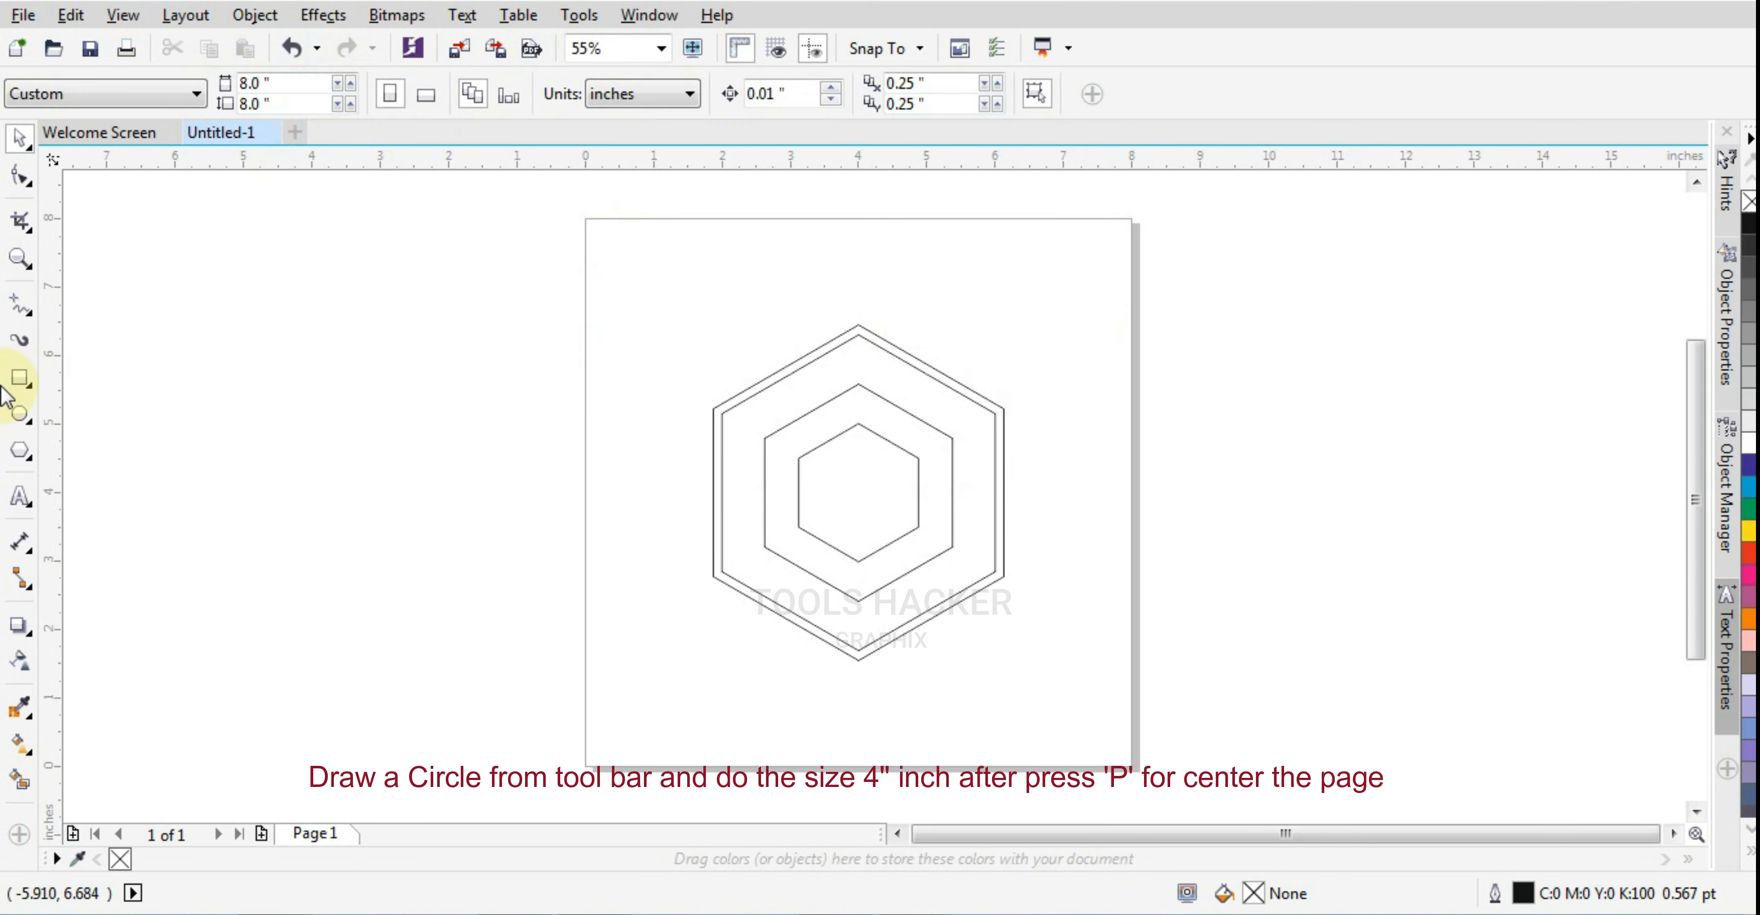
# Draw a circle beside the hexagons and set its diameter to 4 inches
pyautogui.click(19, 414)
pyautogui.moveTo(511, 457); pyautogui.dragTo(649, 592)
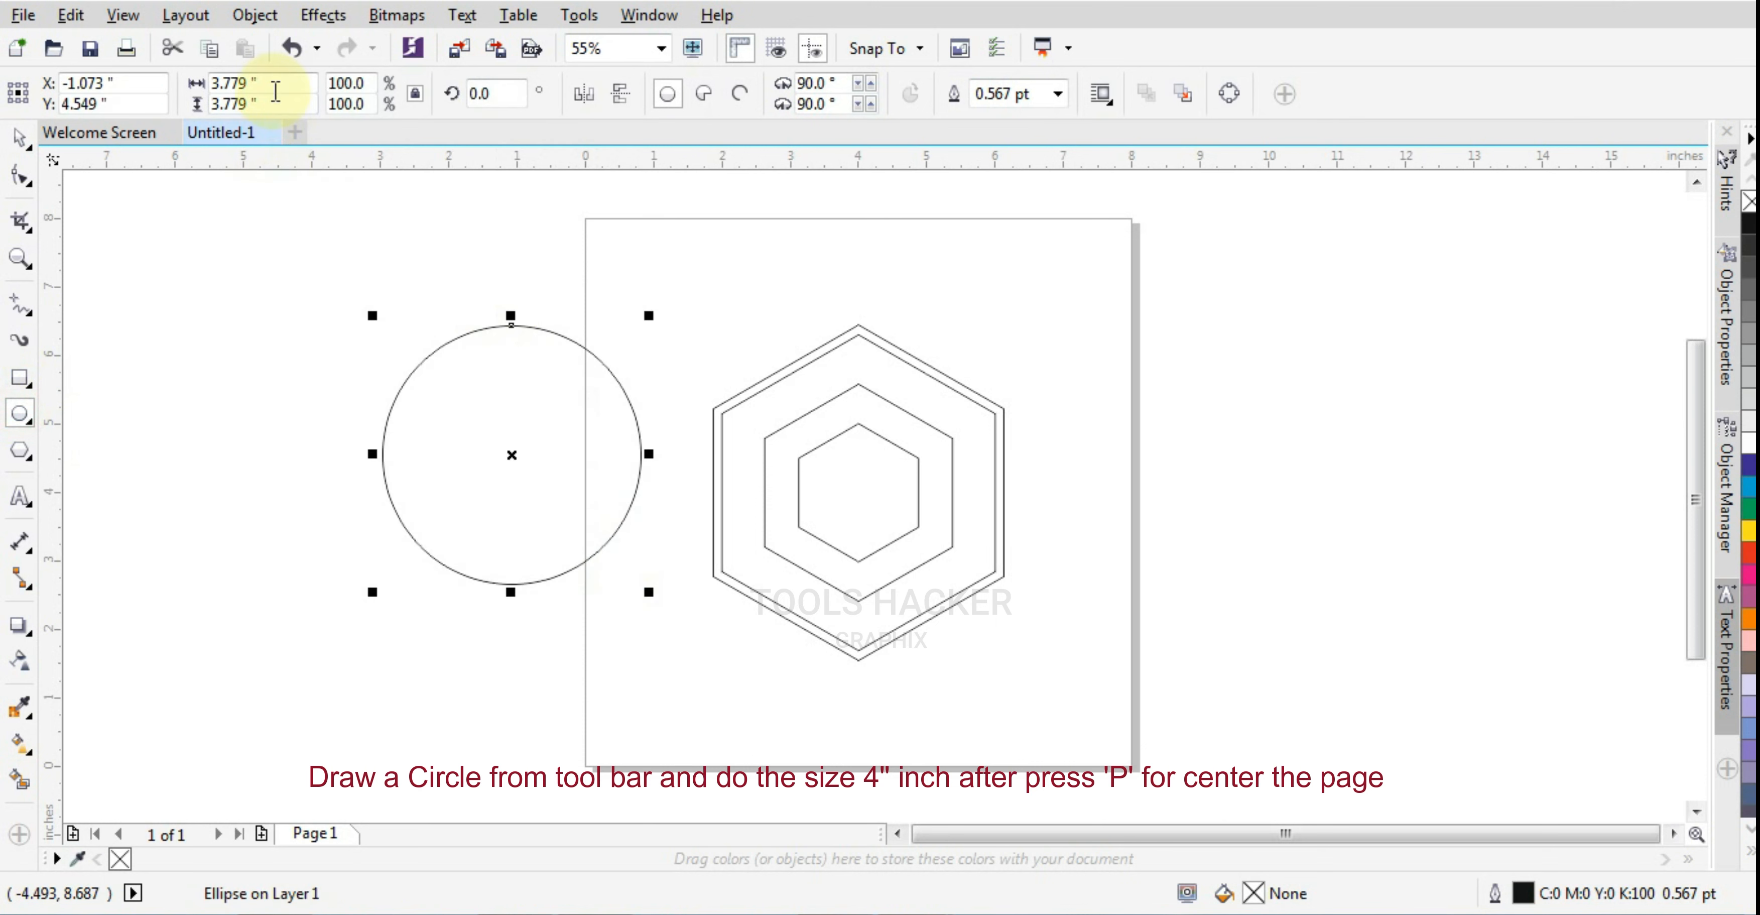
pyautogui.click(243, 83)
pyautogui.write('4')
pyautogui.press('Return')
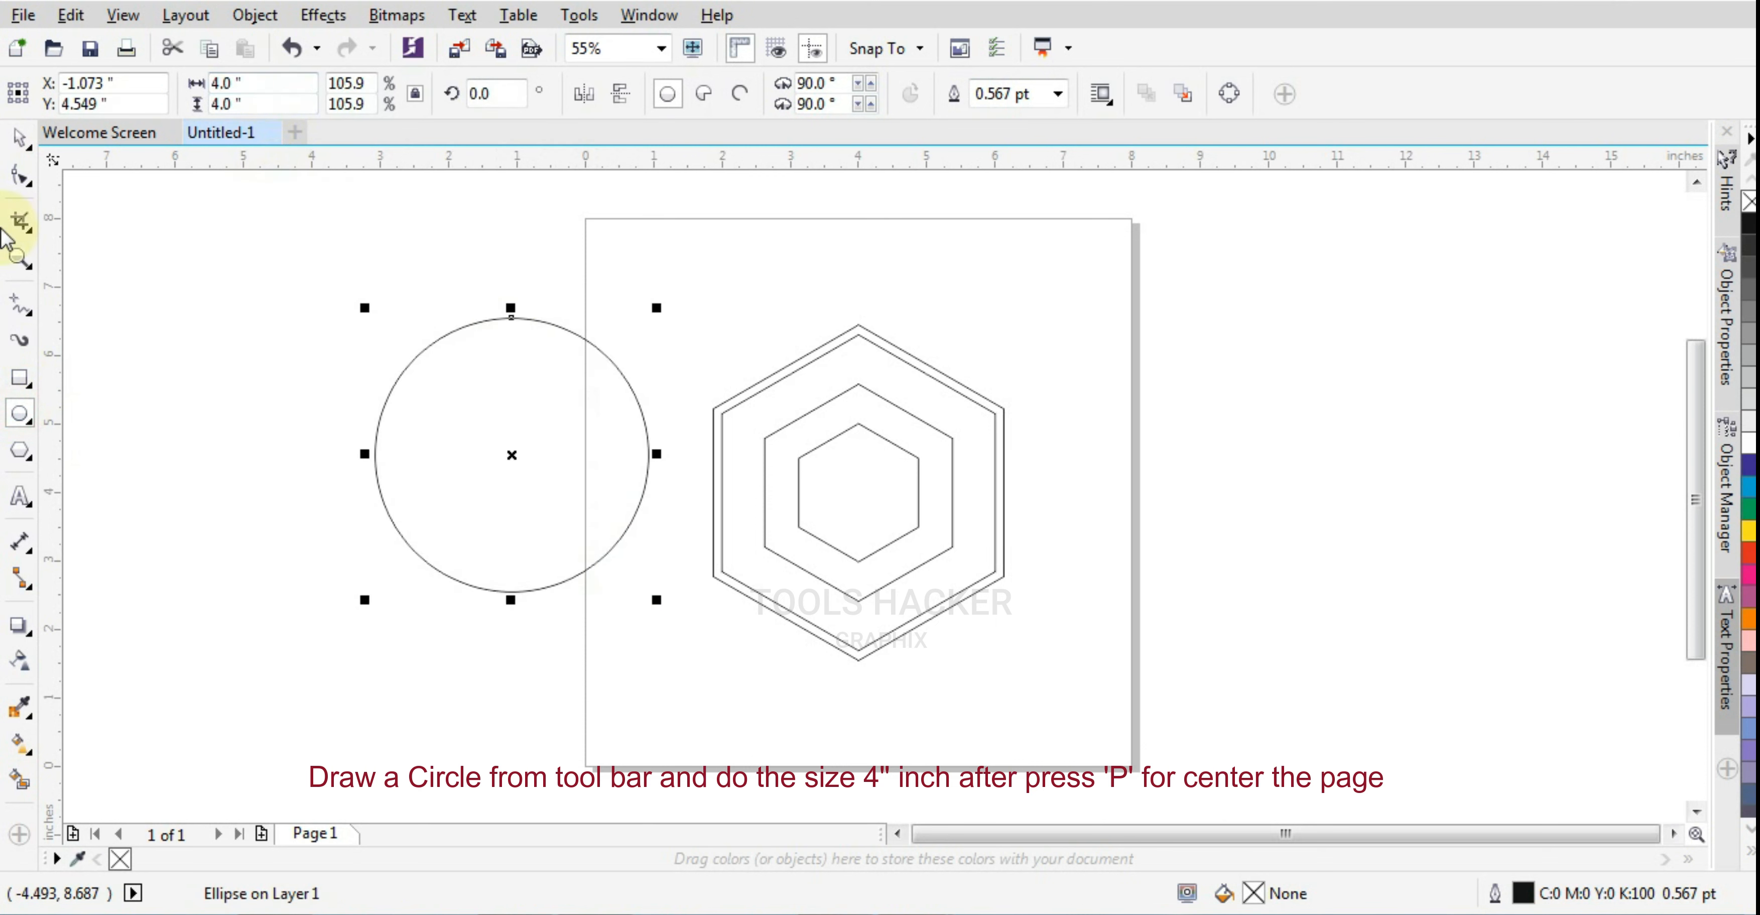
# Center the circle on the page over the hexagons and deselect it
pyautogui.click(18, 137)
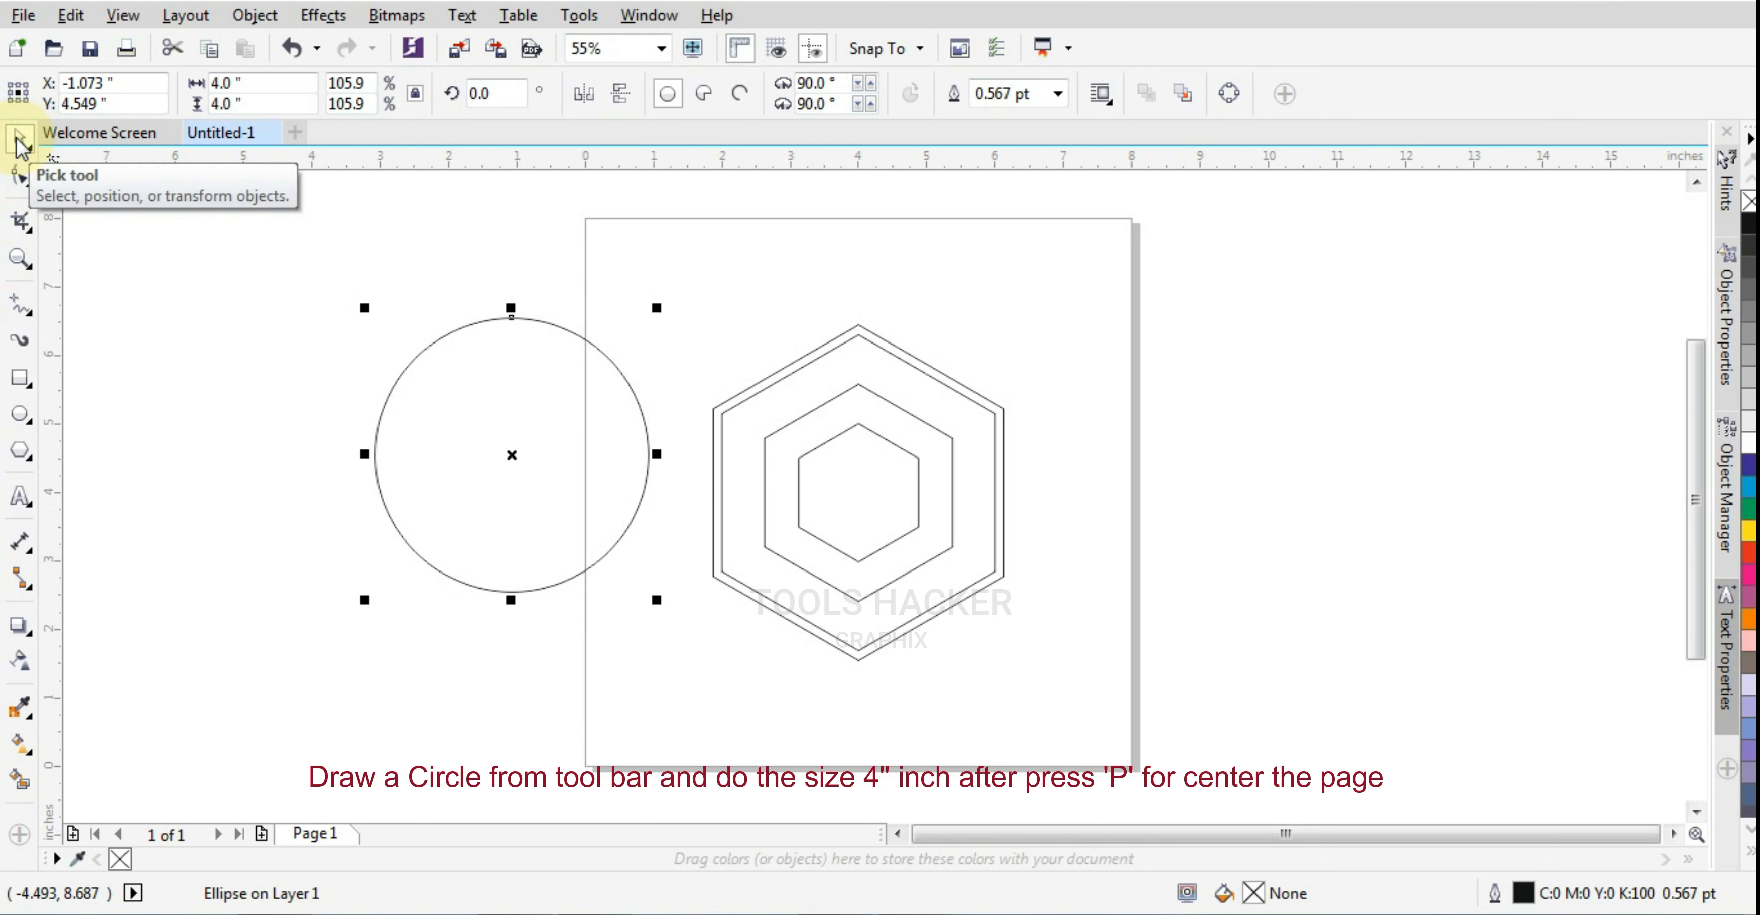
pyautogui.press('p')
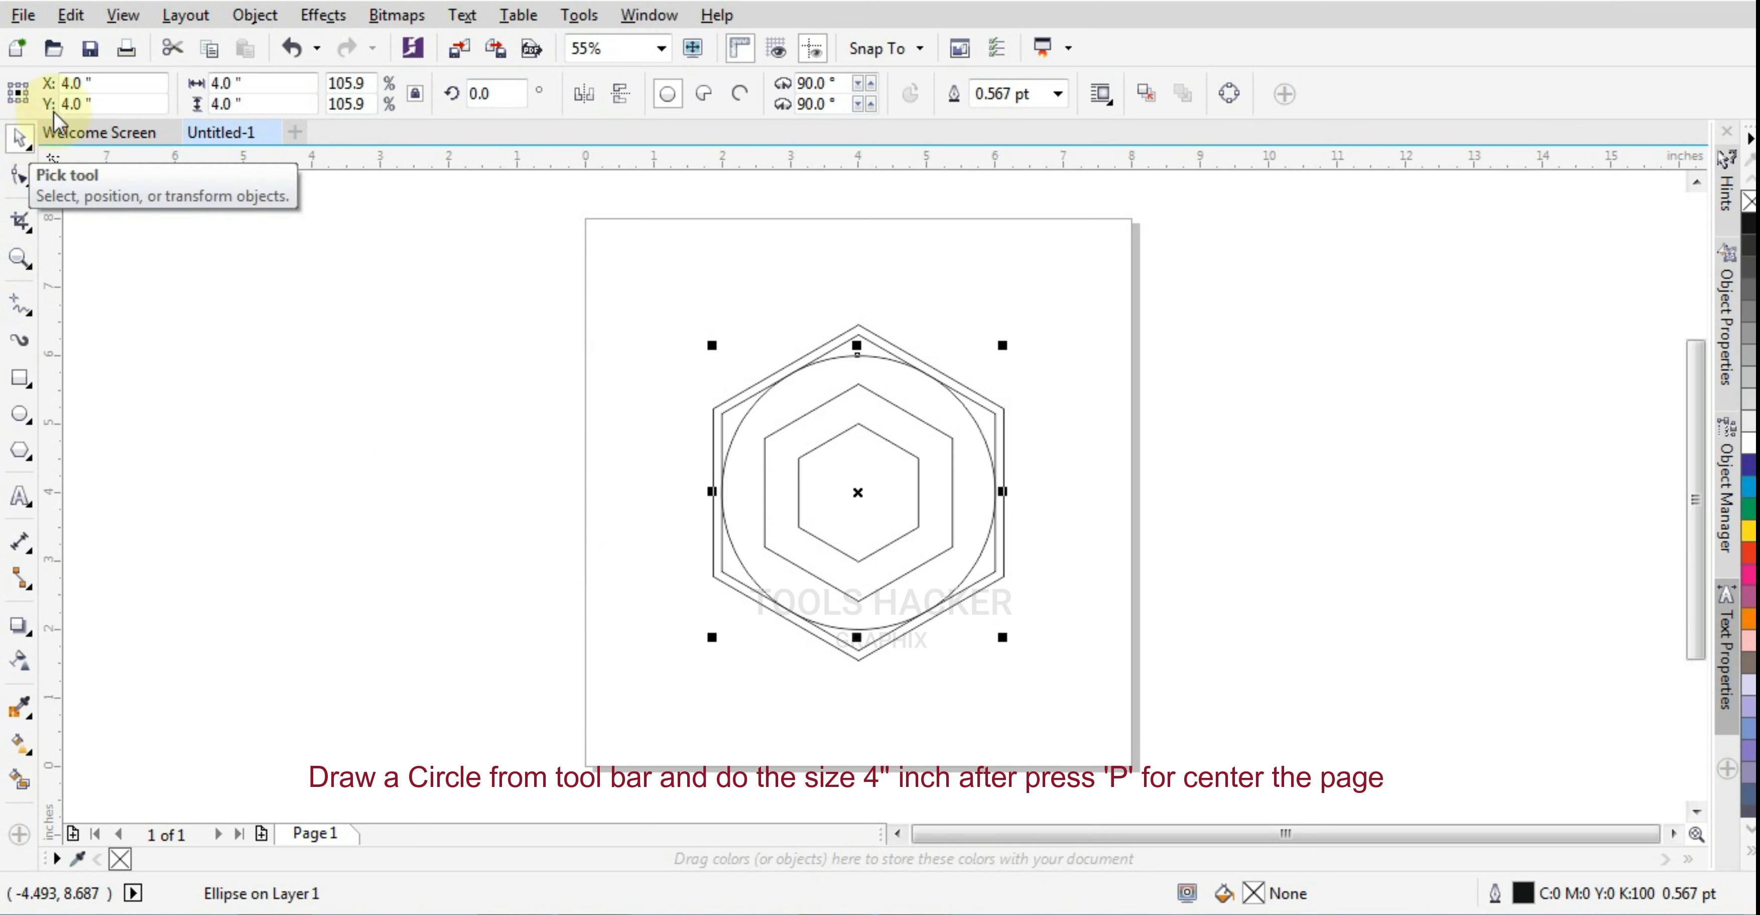
pyautogui.click(1128, 477)
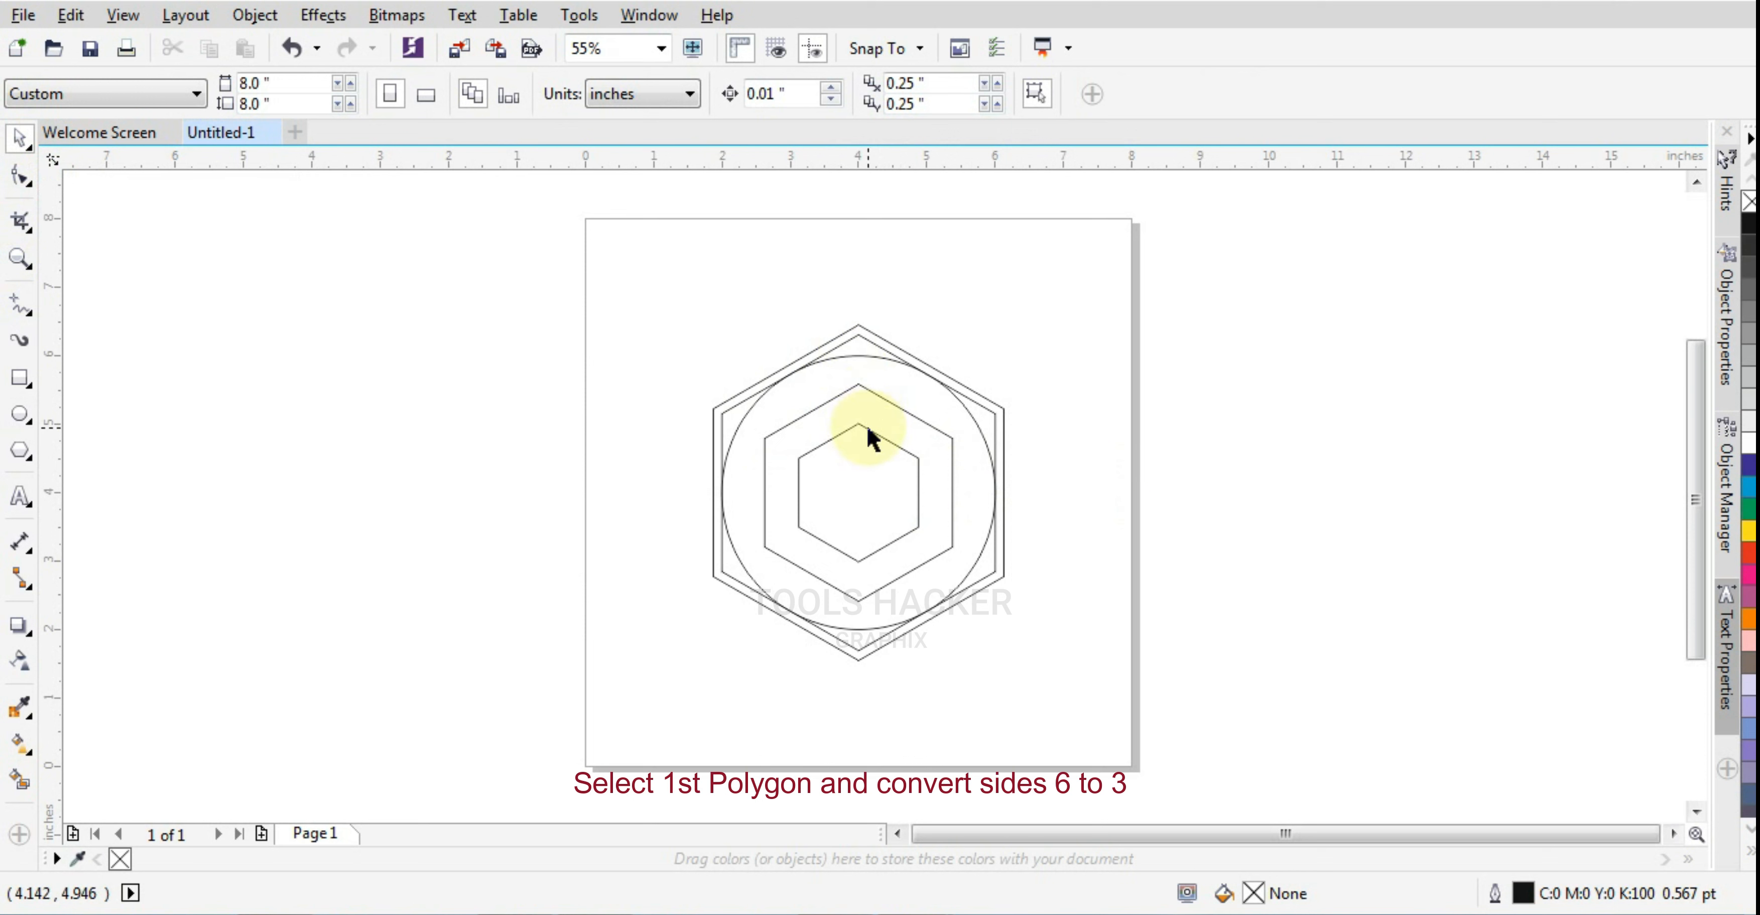
# Turn the outermost hexagon into a triangle by setting its number of sides to 3
pyautogui.click(865, 330)
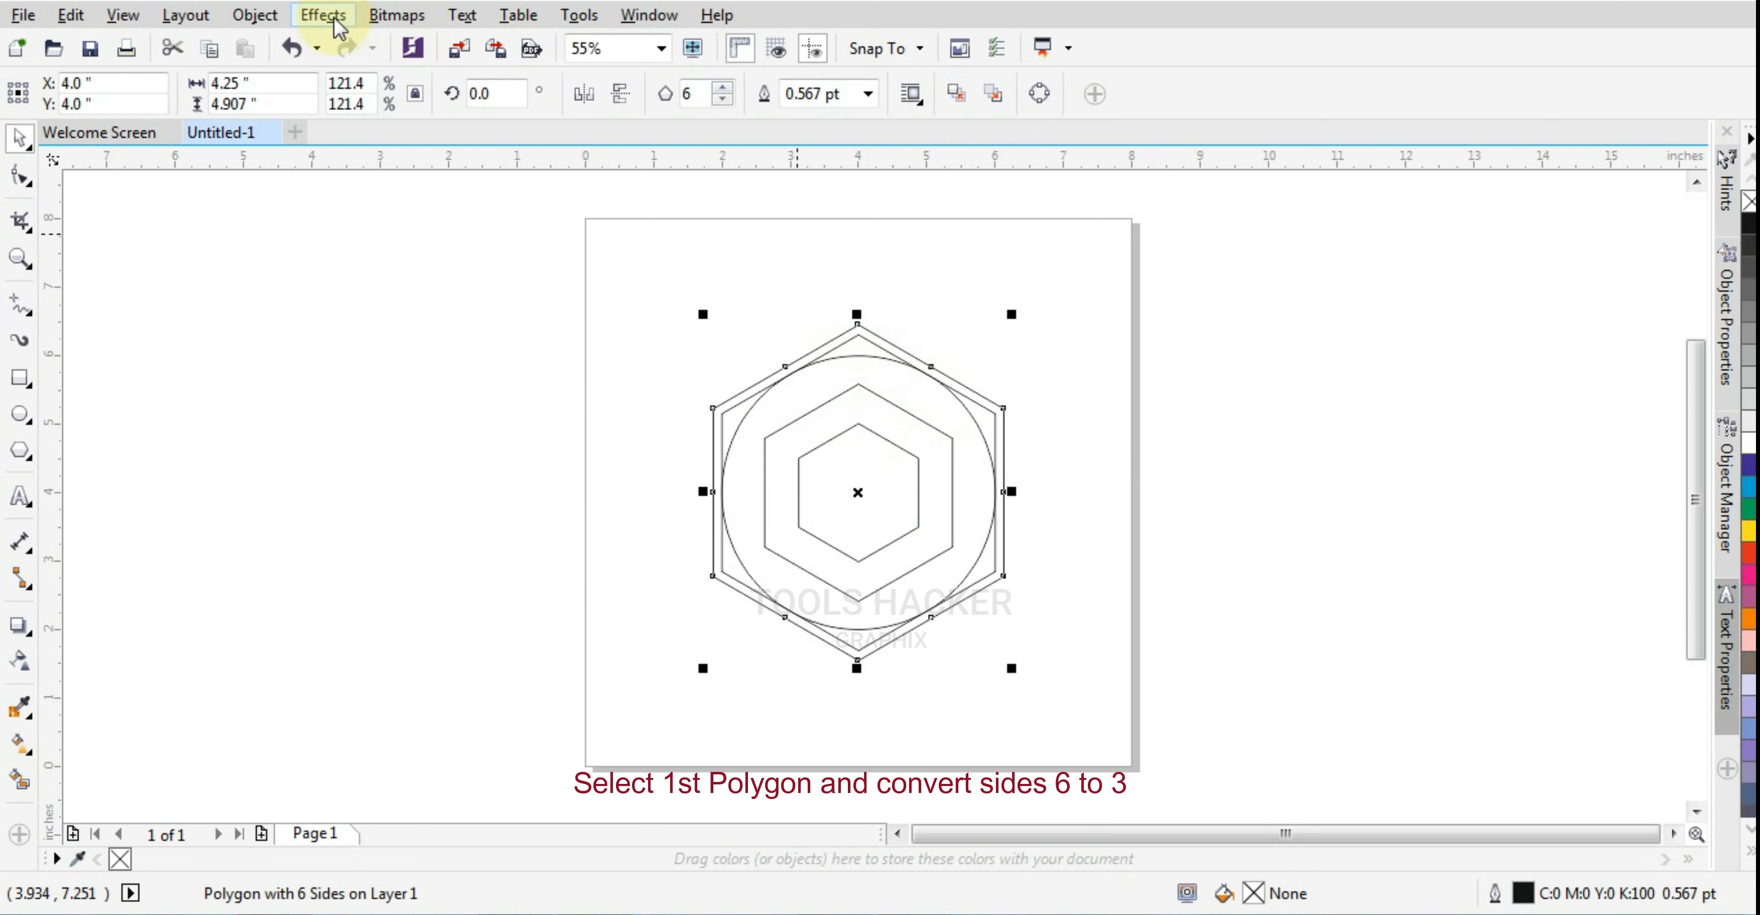
pyautogui.click(282, 79)
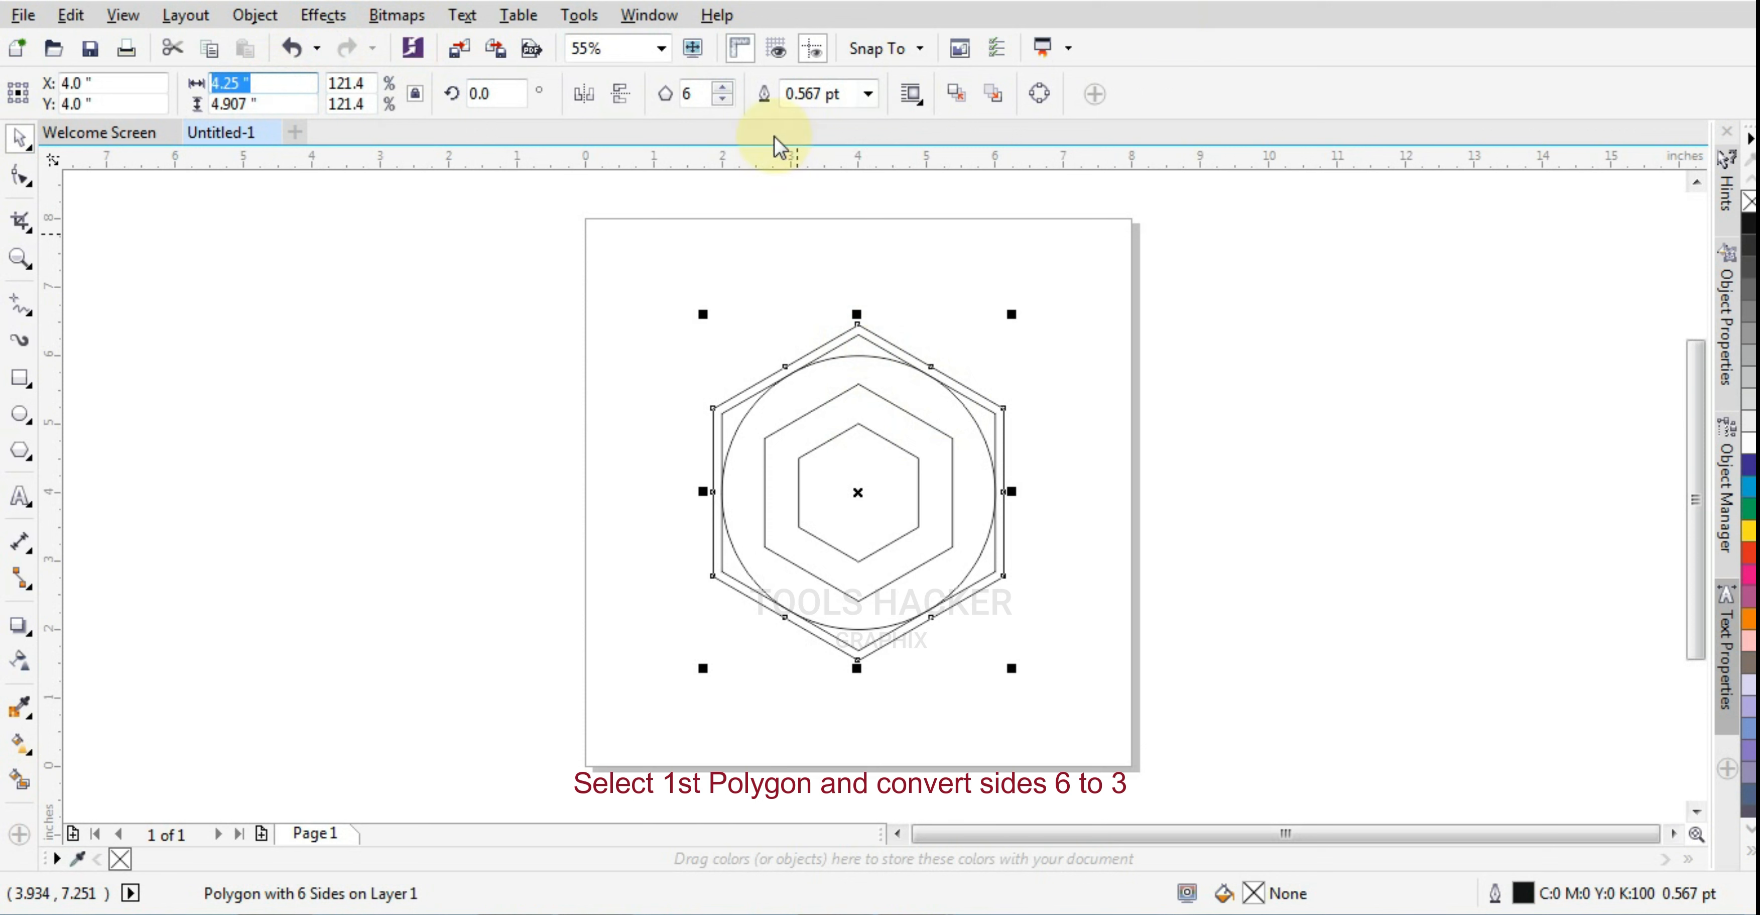
pyautogui.click(691, 96)
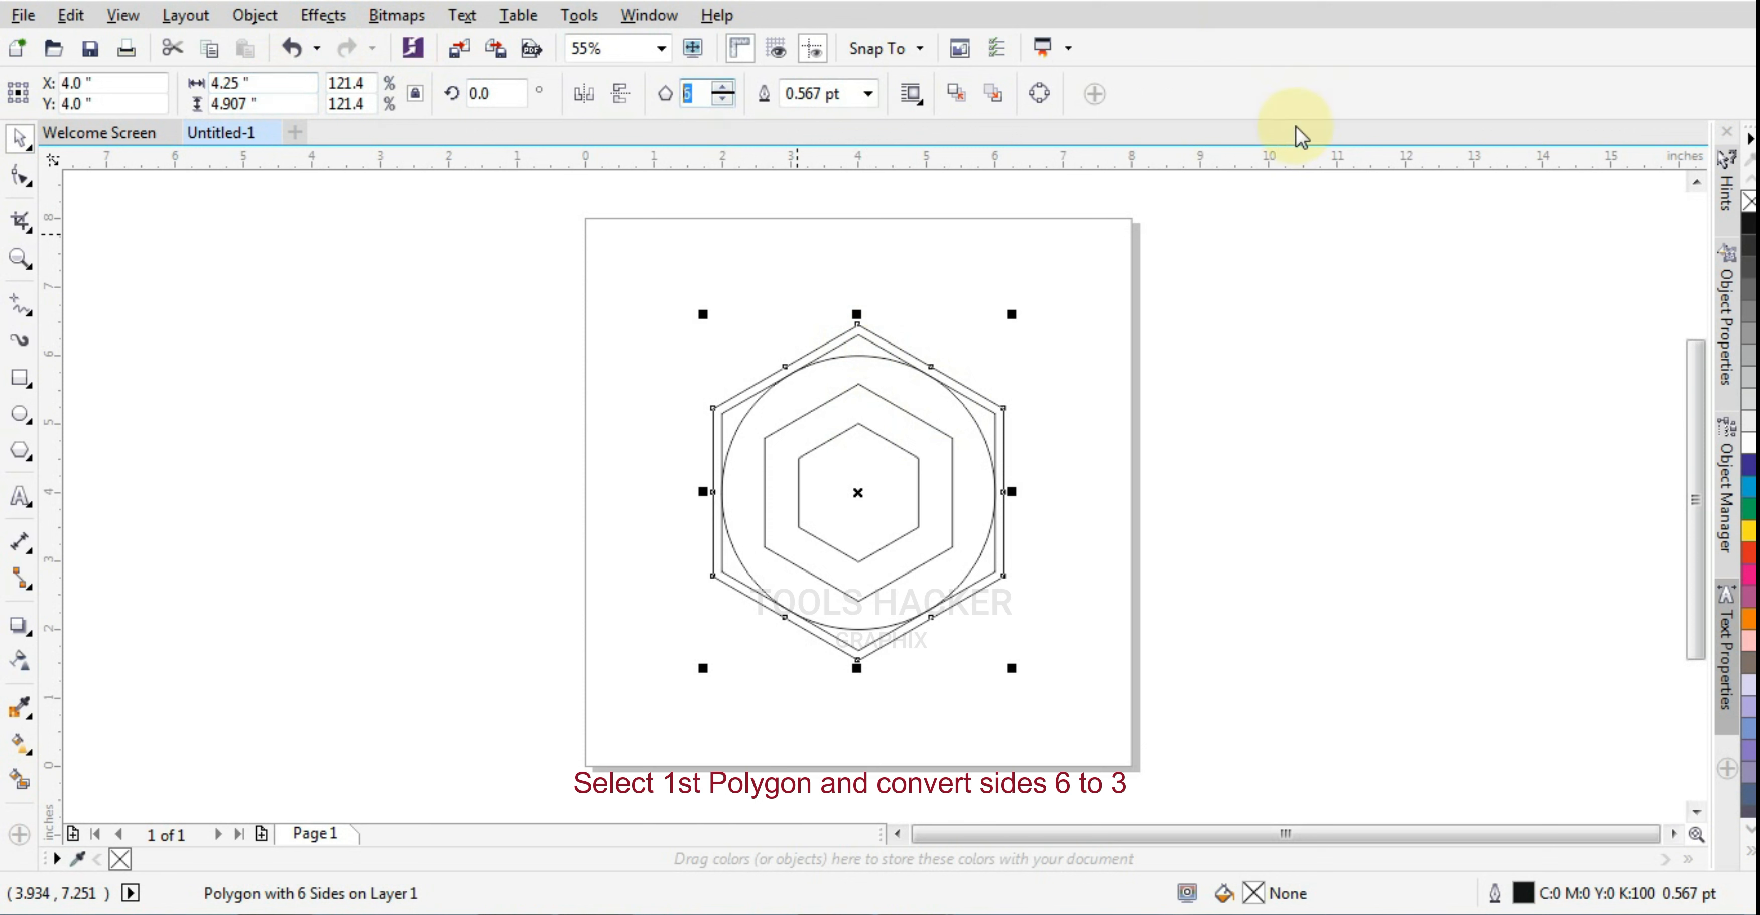
pyautogui.write('3')
pyautogui.press('Return')
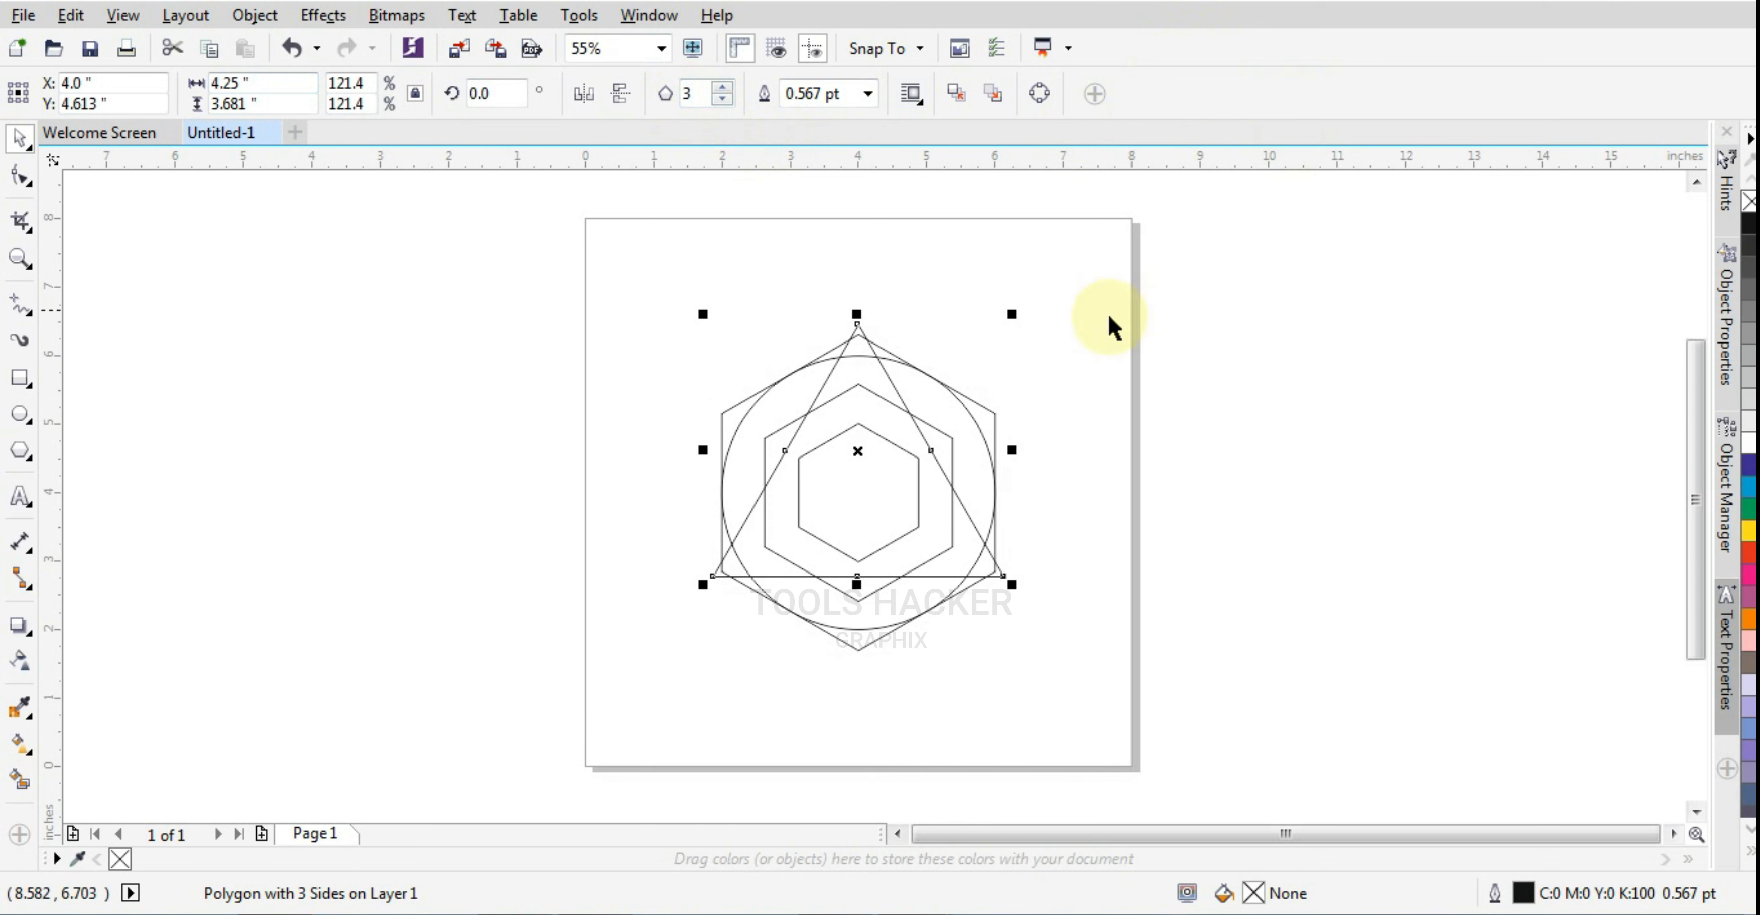
# Convert the 4-inch-wide hexagon into a triangle with 3 sides
pyautogui.click(976, 401)
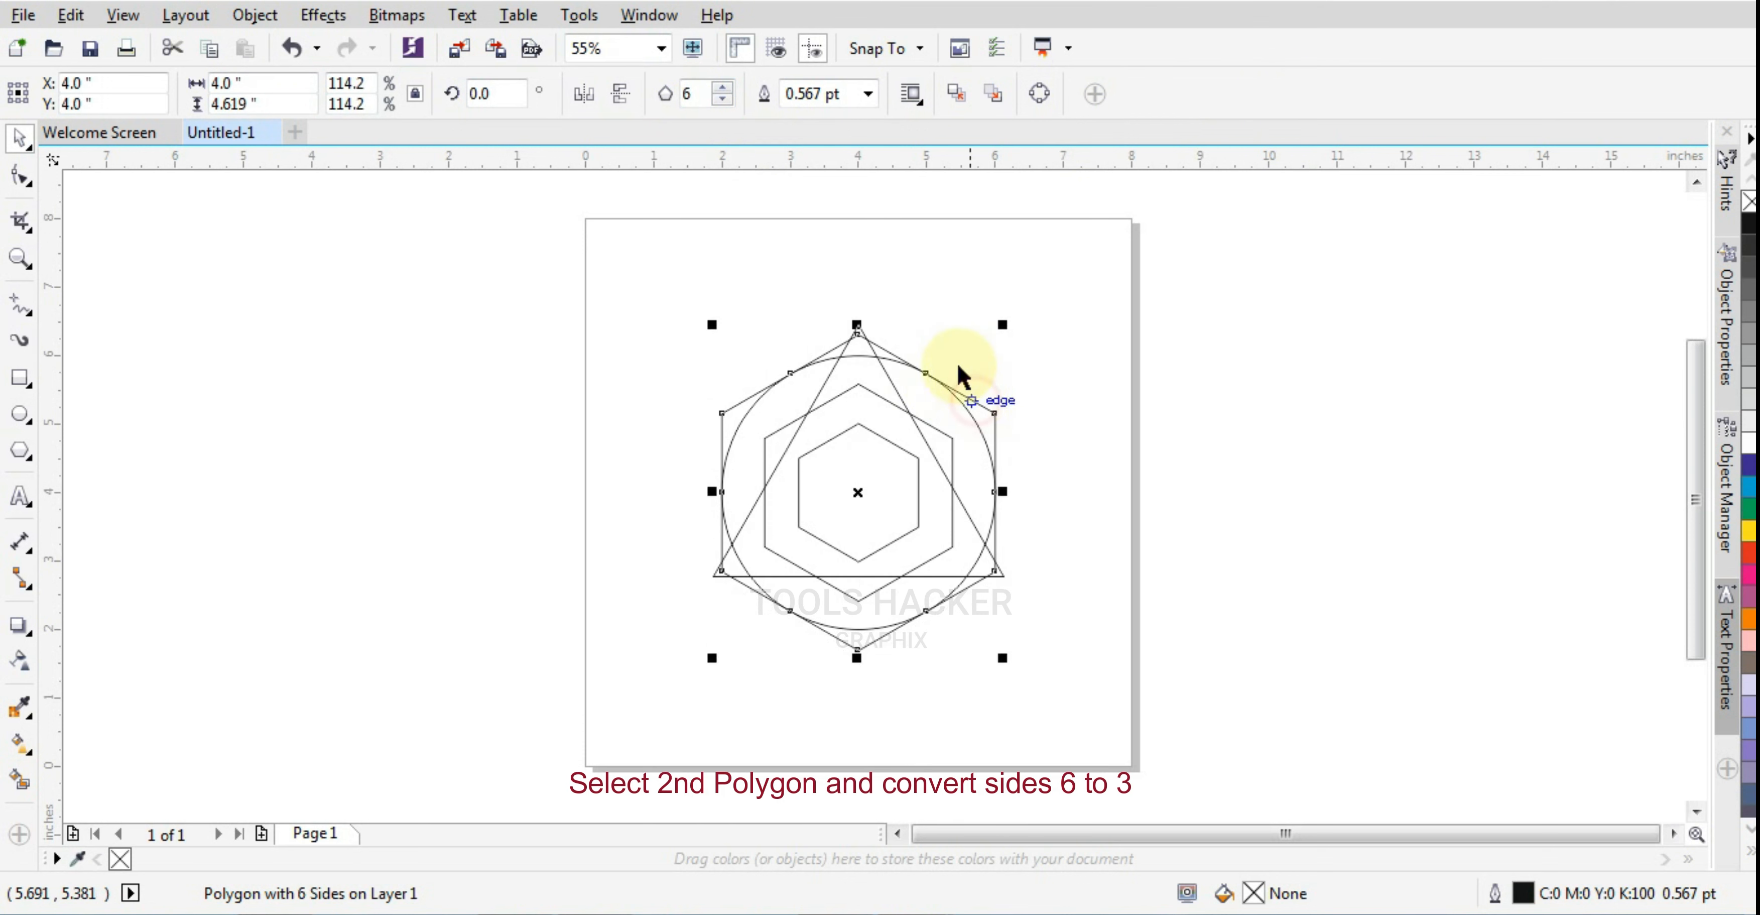
pyautogui.click(704, 103)
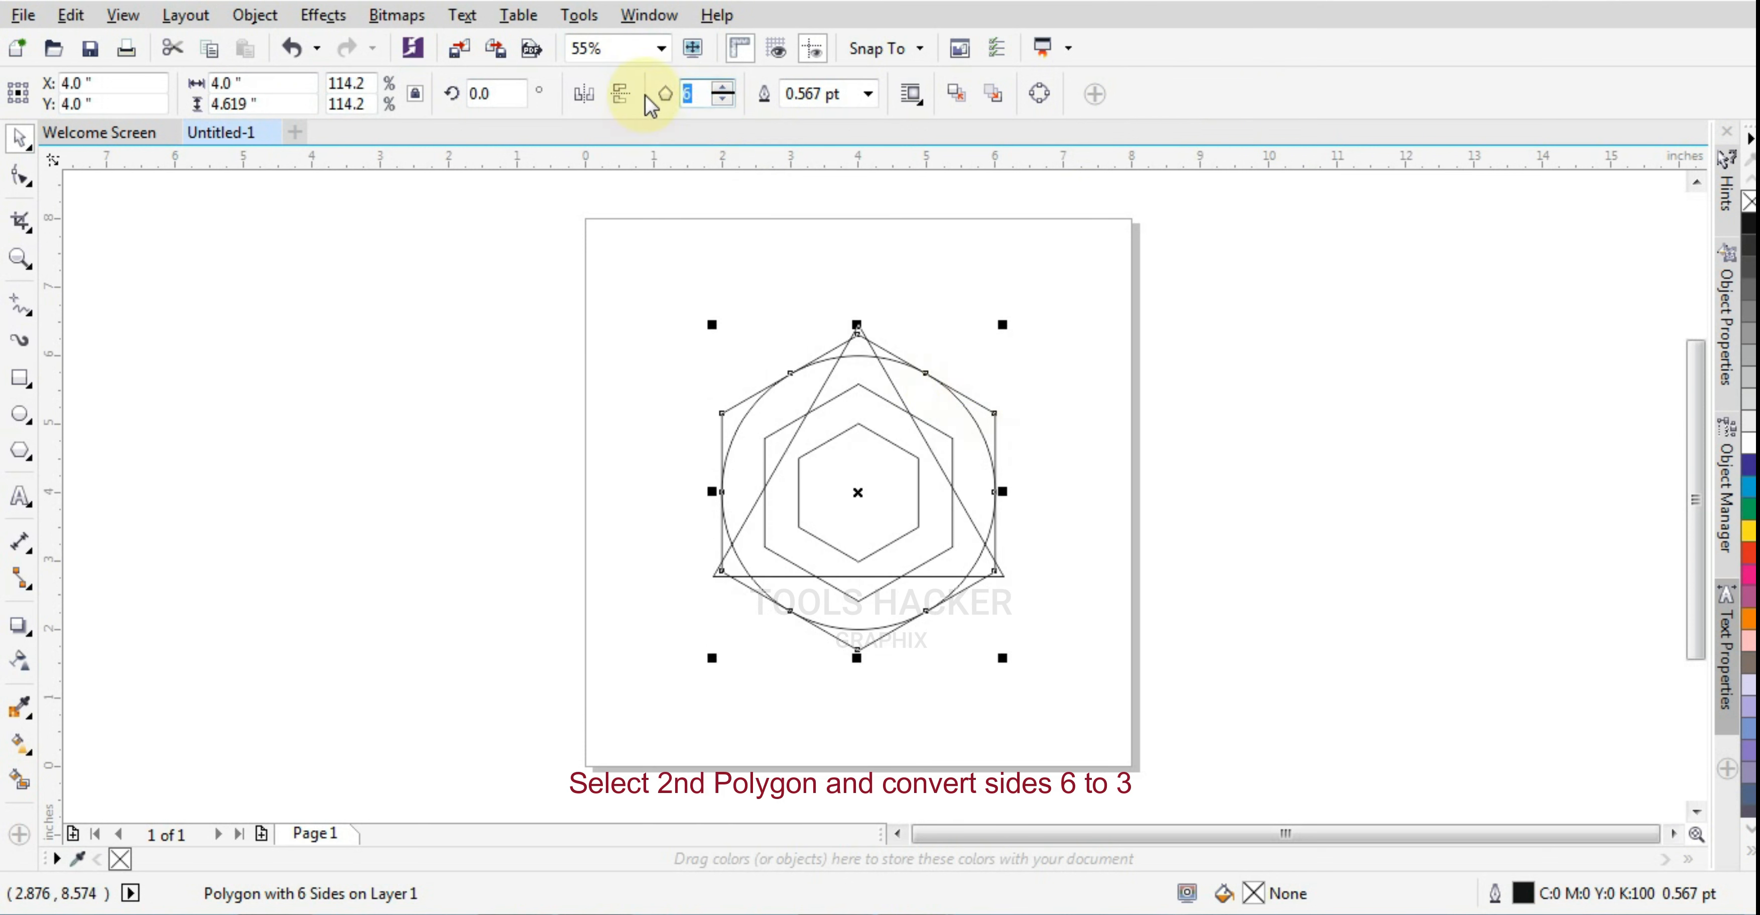
pyautogui.write('3')
pyautogui.press('Return')
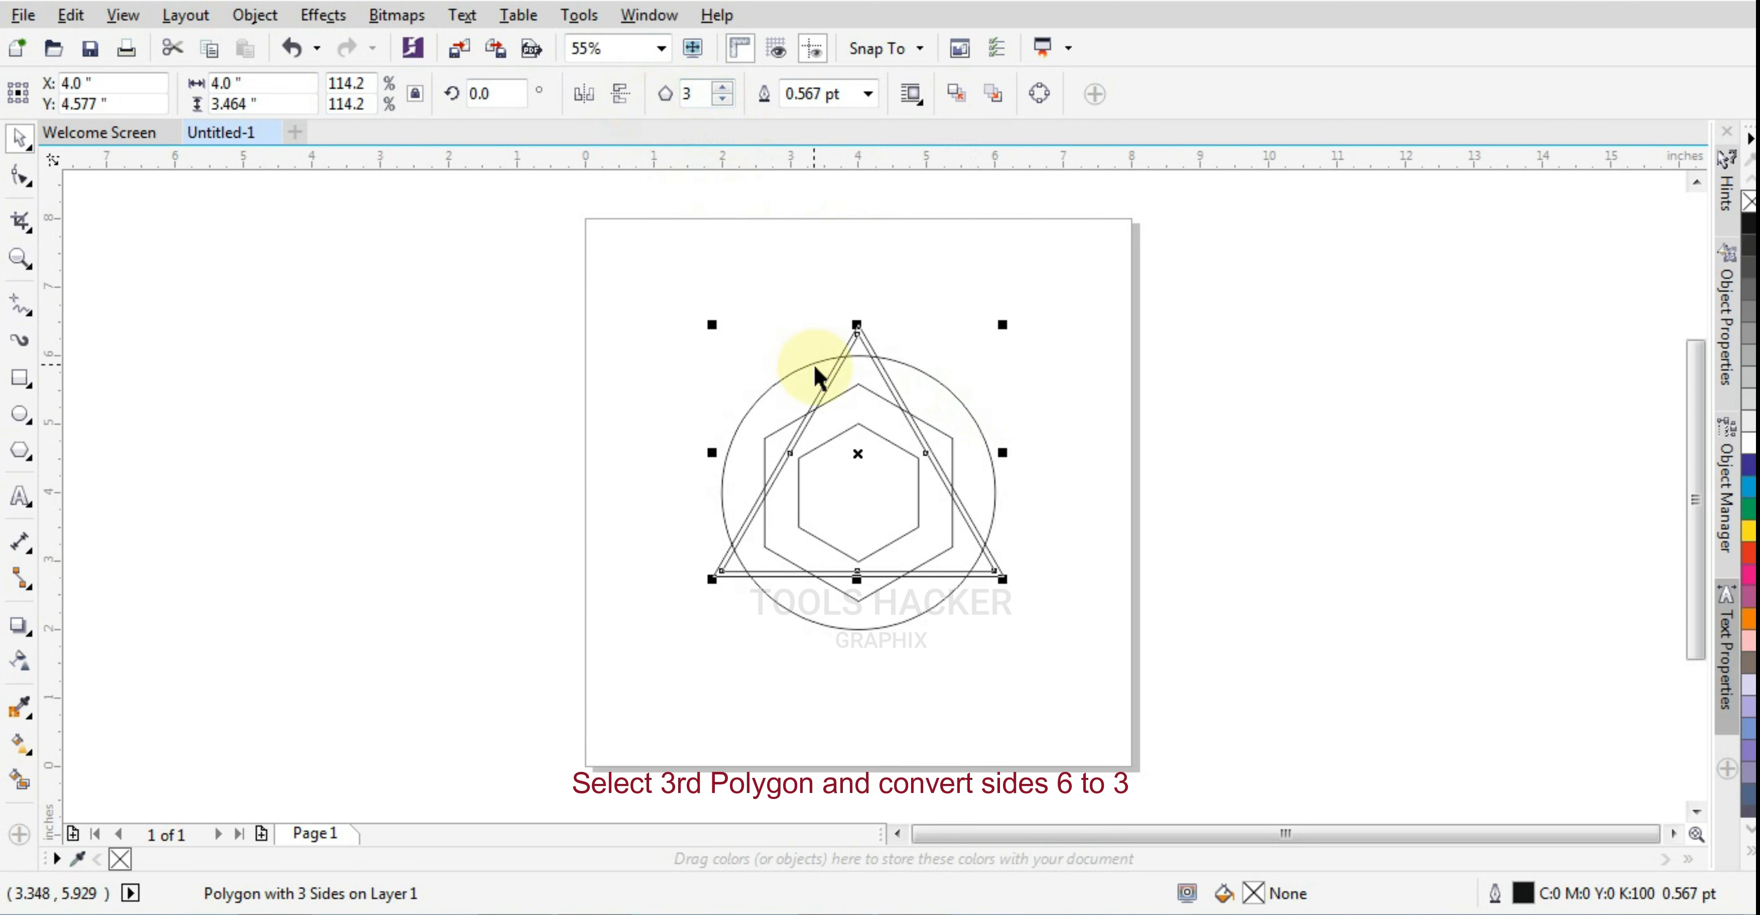
# Convert the 2.75-inch-wide hexagon into a triangle with 3 sides
pyautogui.click(841, 393)
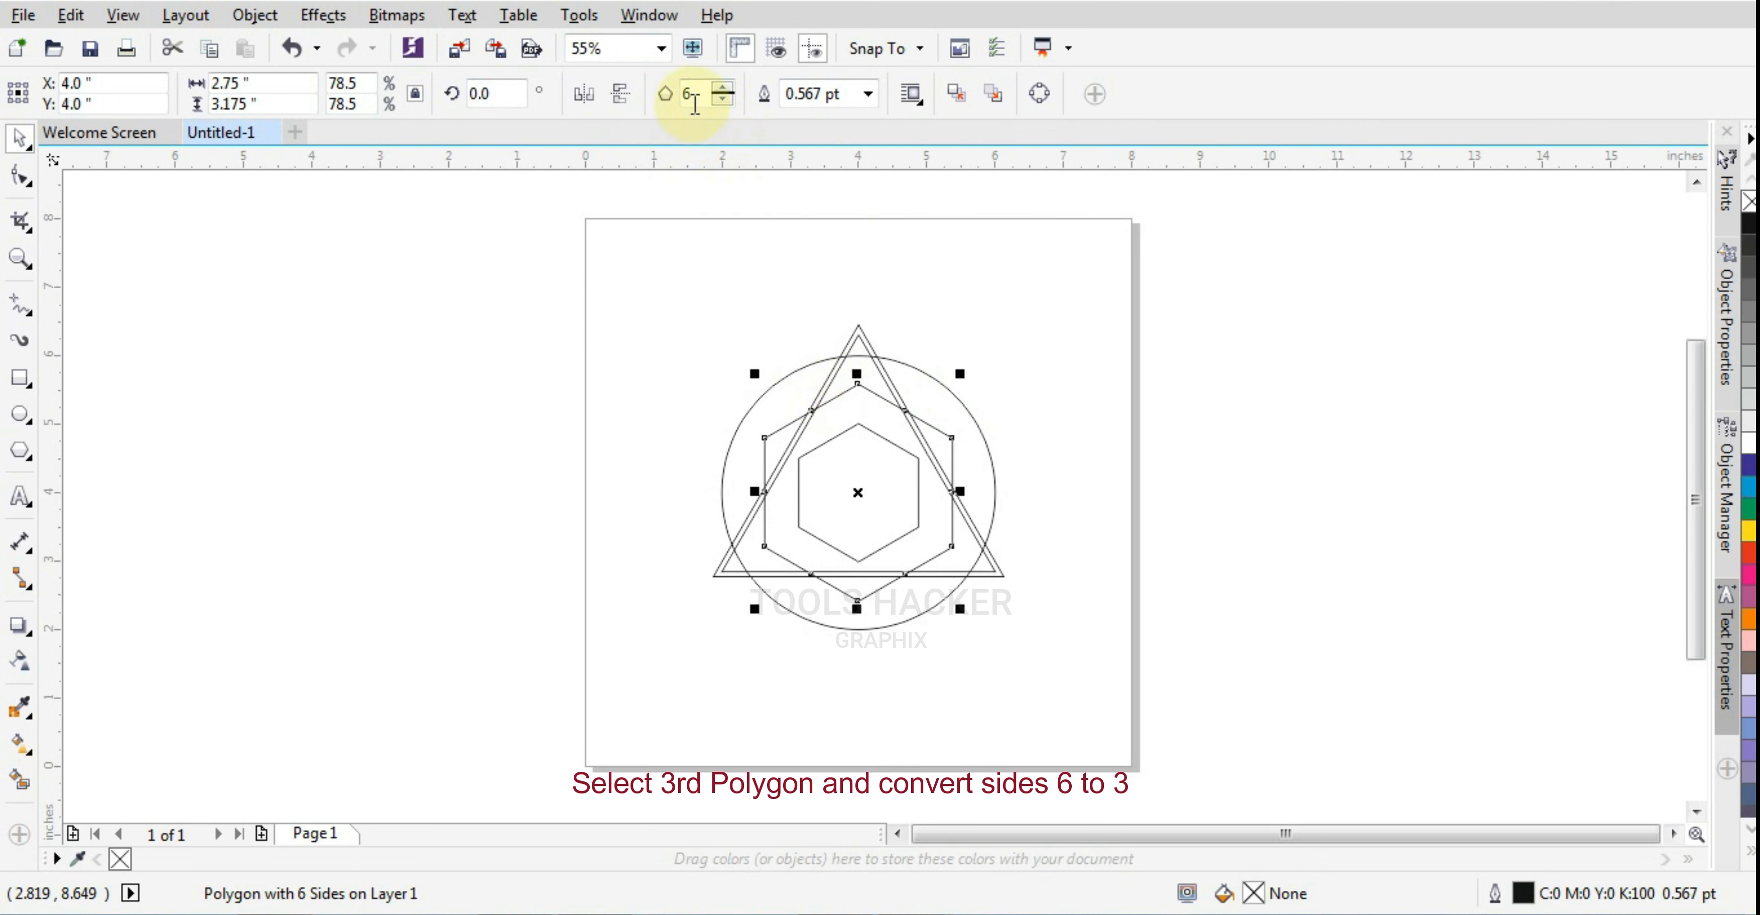
pyautogui.click(694, 102)
pyautogui.write('3')
pyautogui.press('Return')
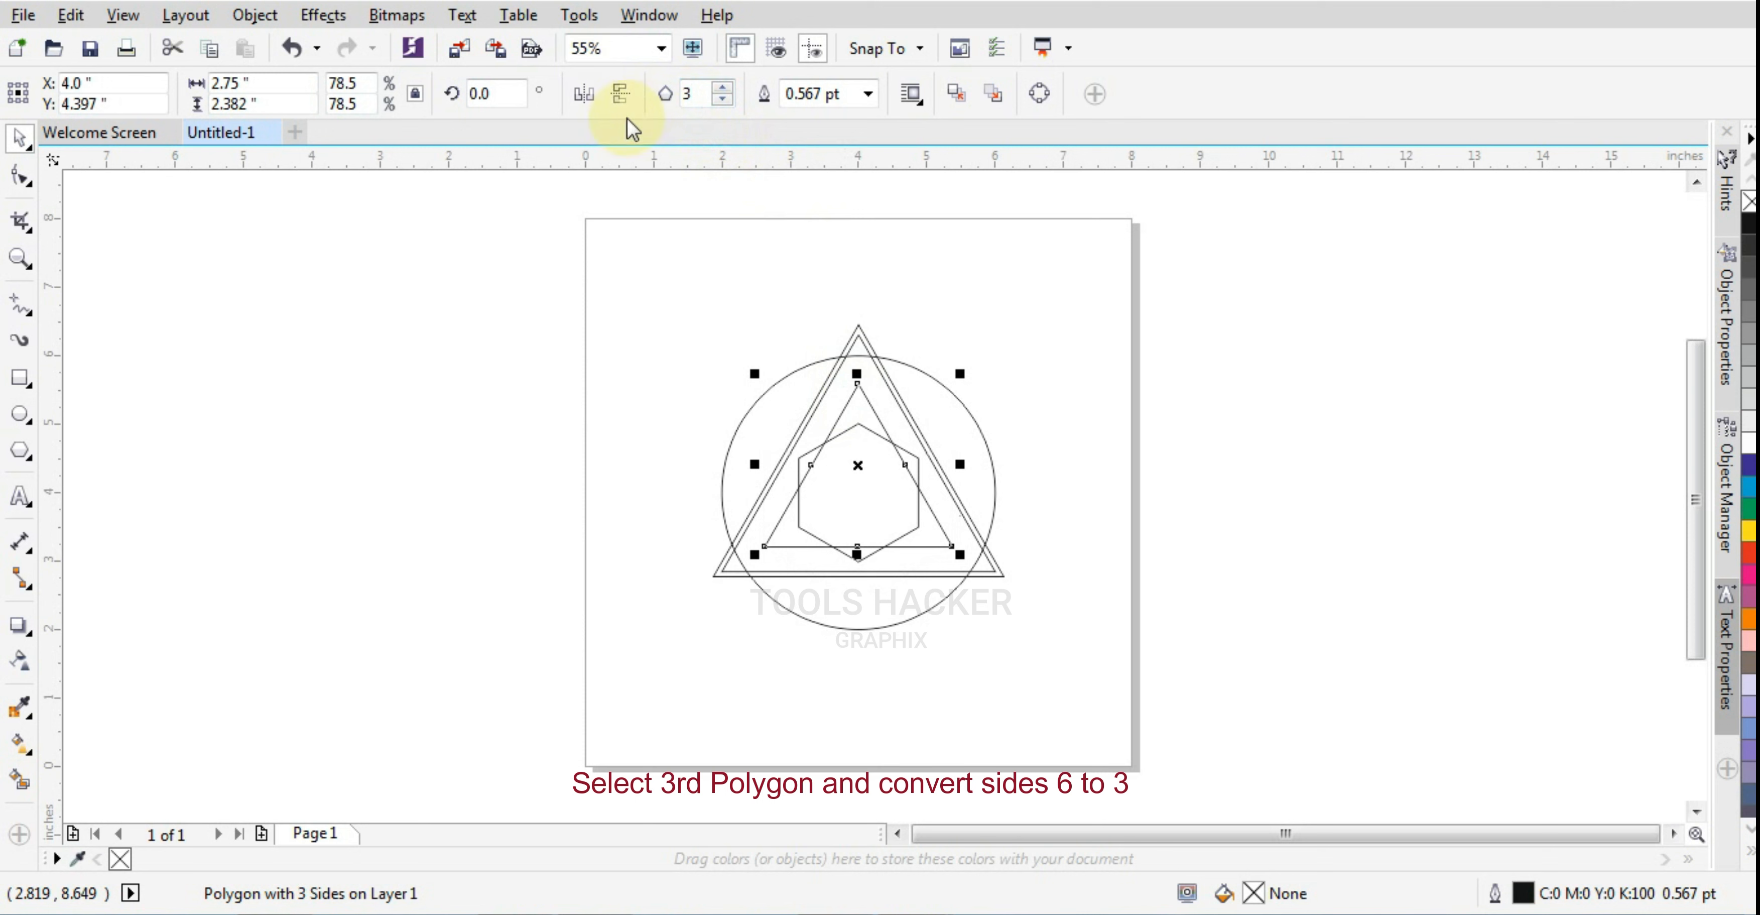
# Set the innermost hexagon's width to 1.5 inches and its number of sides to 3
pyautogui.click(845, 436)
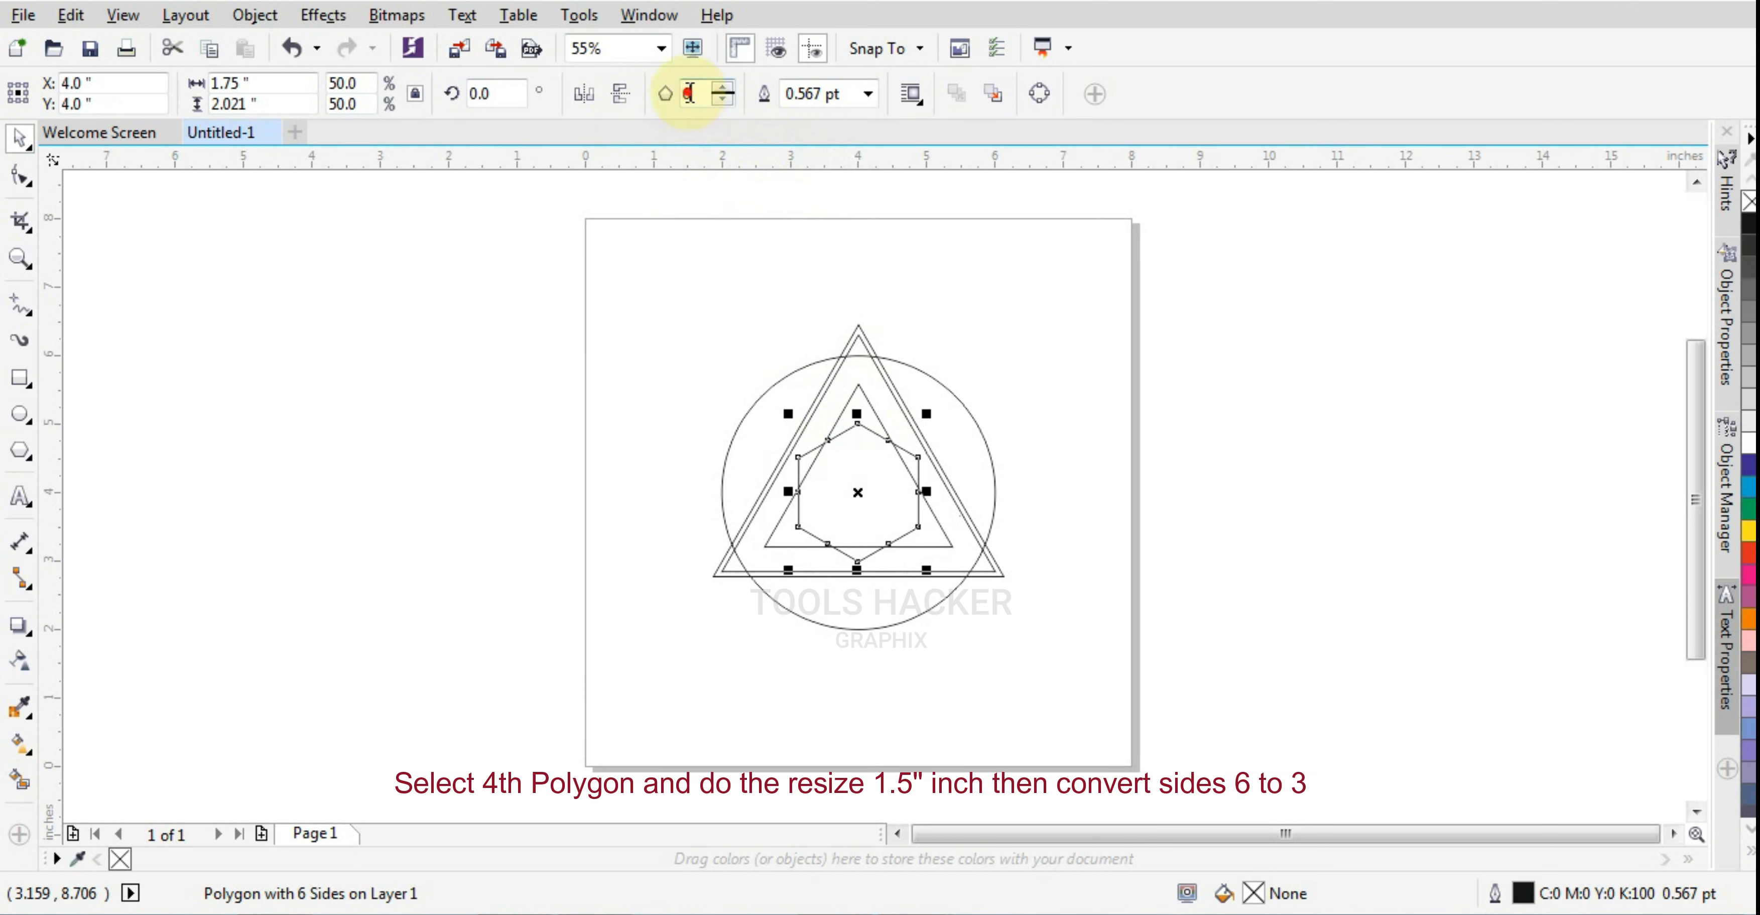
pyautogui.click(229, 83)
pyautogui.write('1')
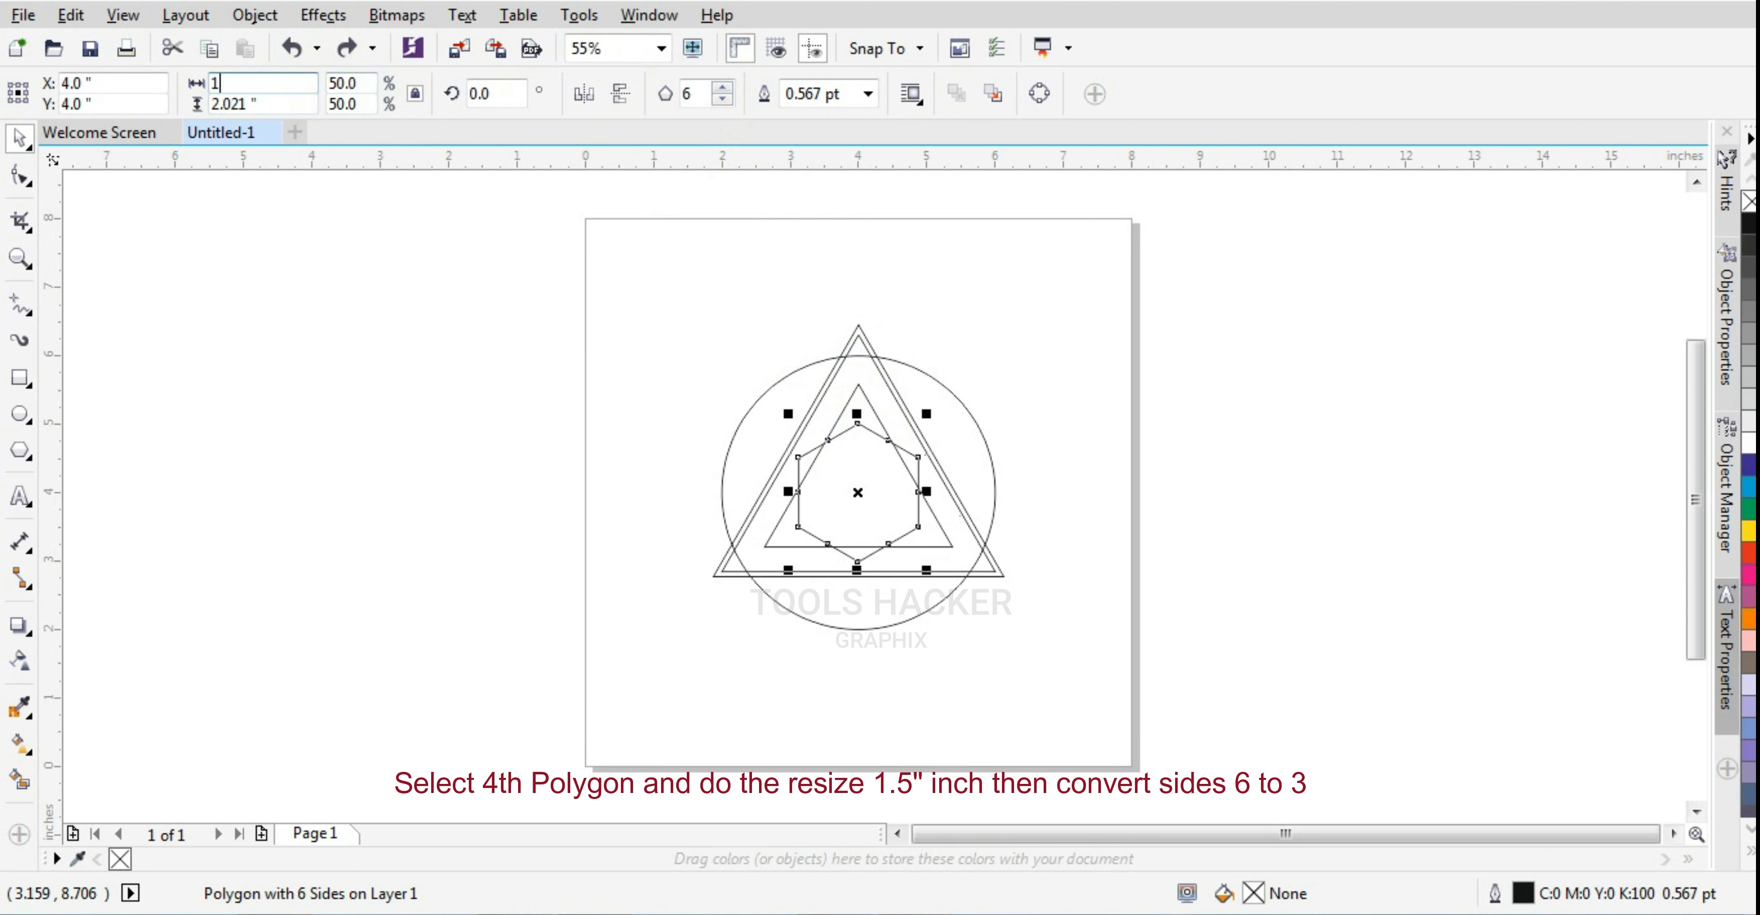
pyautogui.write('.5')
pyautogui.press('Return')
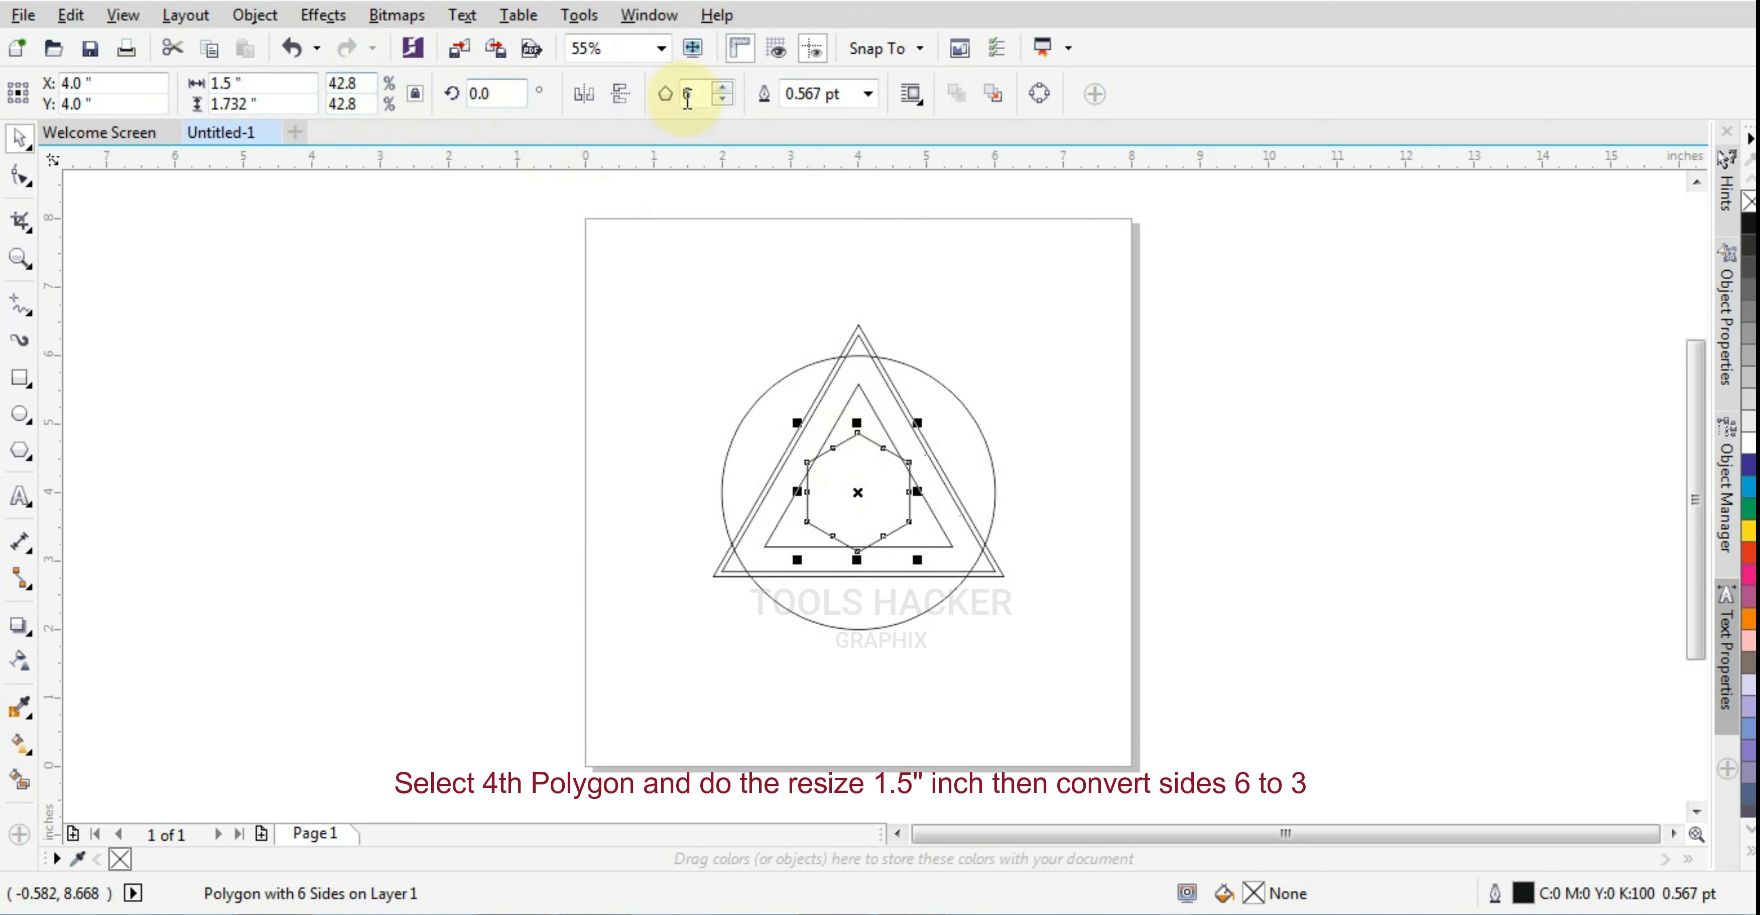
pyautogui.write('3')
pyautogui.press('Return')
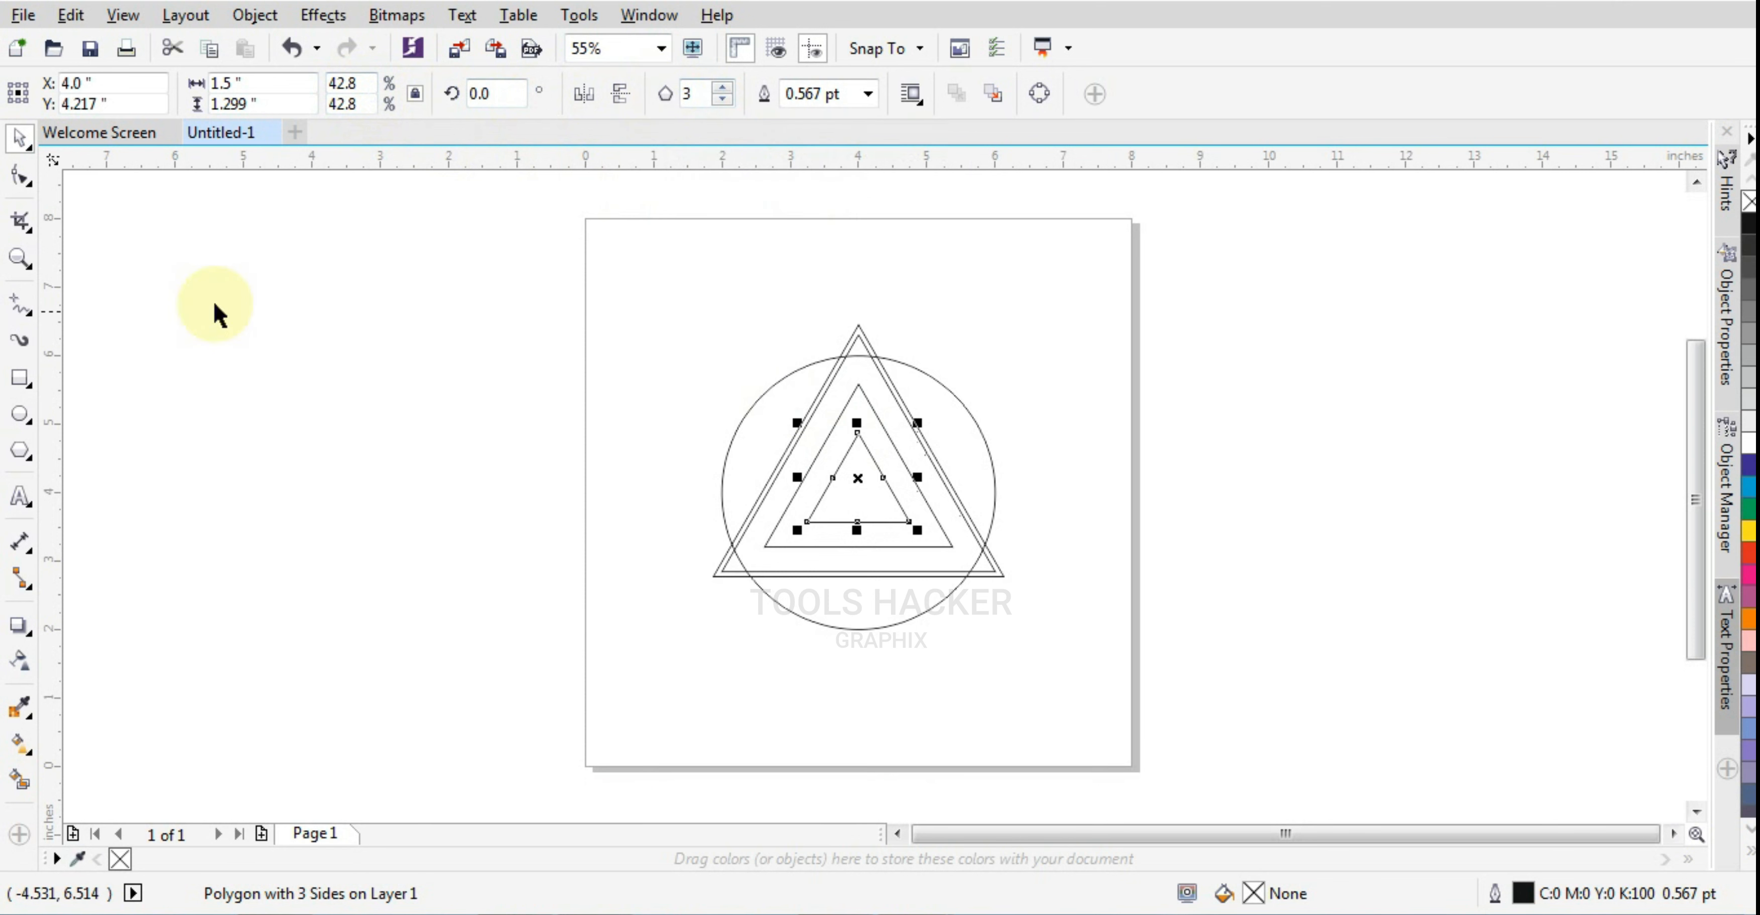
# Duplicate the circle in place and scale the copy down about its center to about 3.32 inches in diameter
pyautogui.click(19, 260)
pyautogui.moveTo(654, 314); pyautogui.dragTo(1070, 662)
pyautogui.click(19, 138)
pyautogui.click(196, 204)
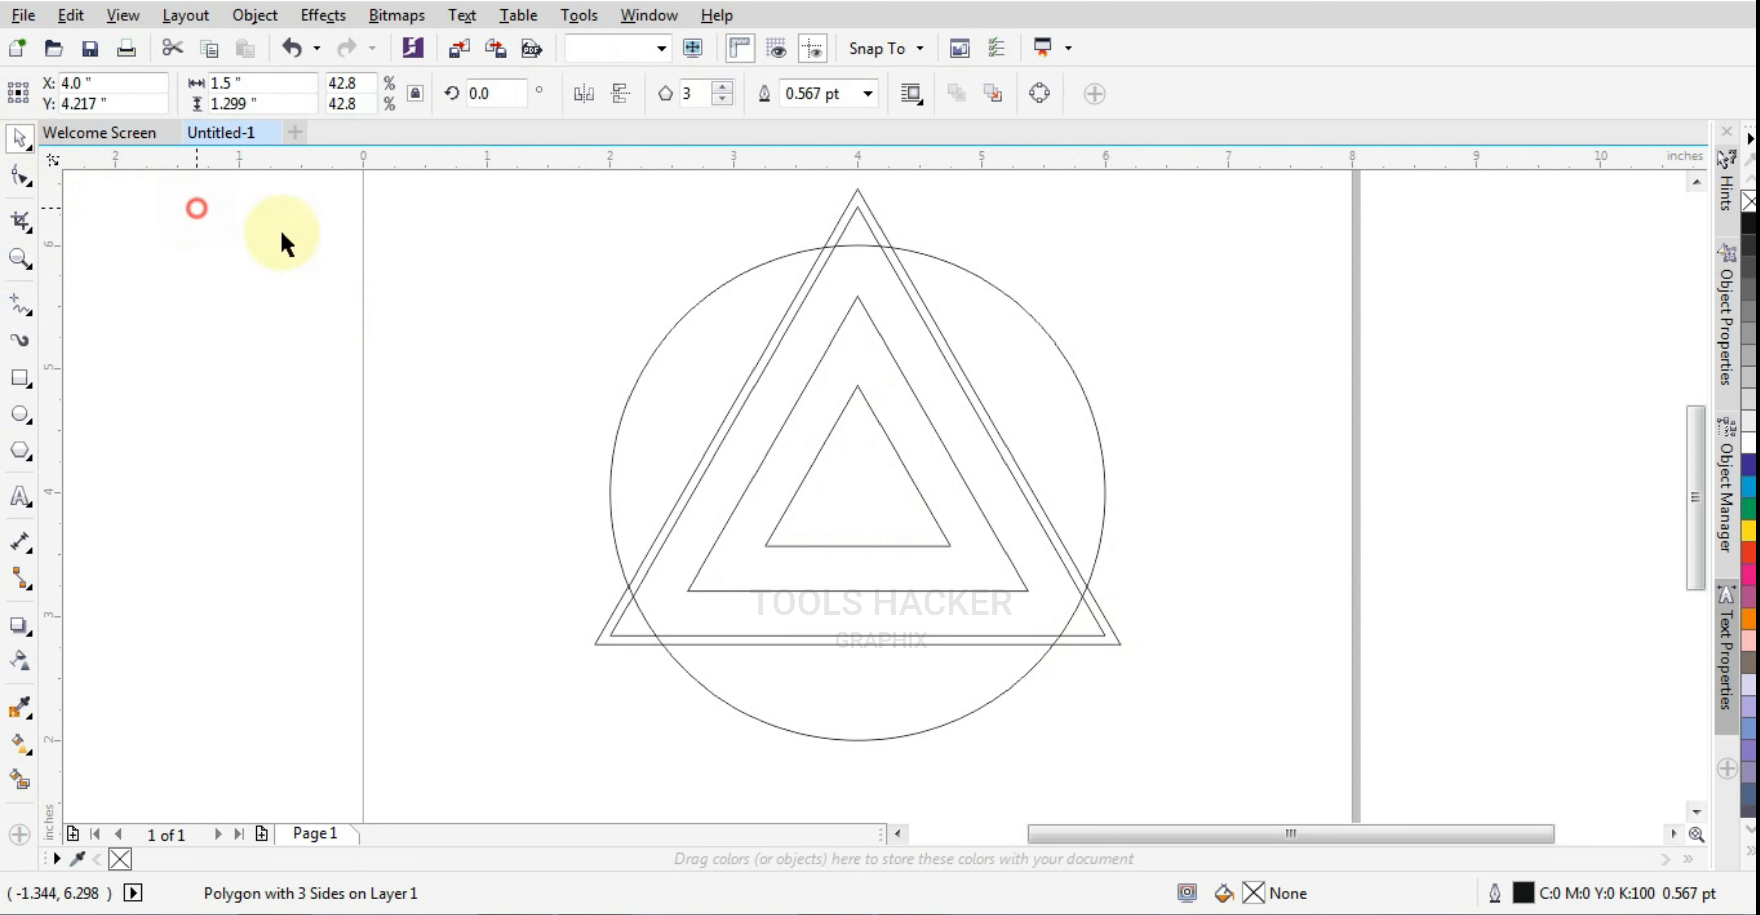
pyautogui.click(693, 302)
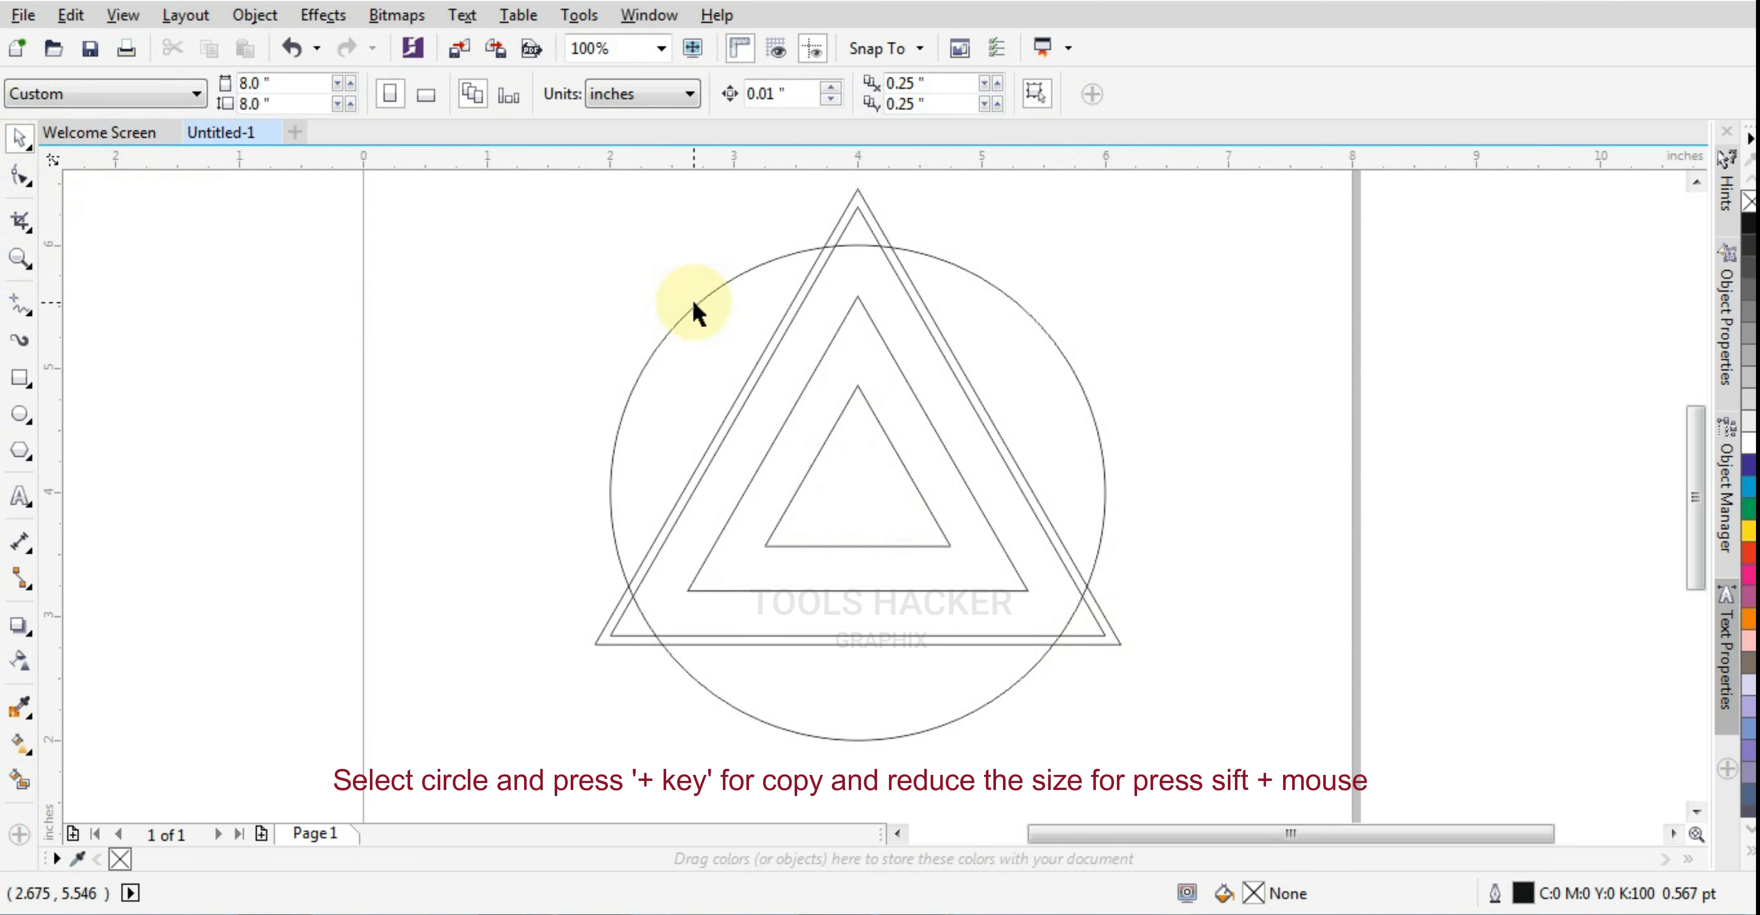
pyautogui.click(691, 301)
pyautogui.press('+')
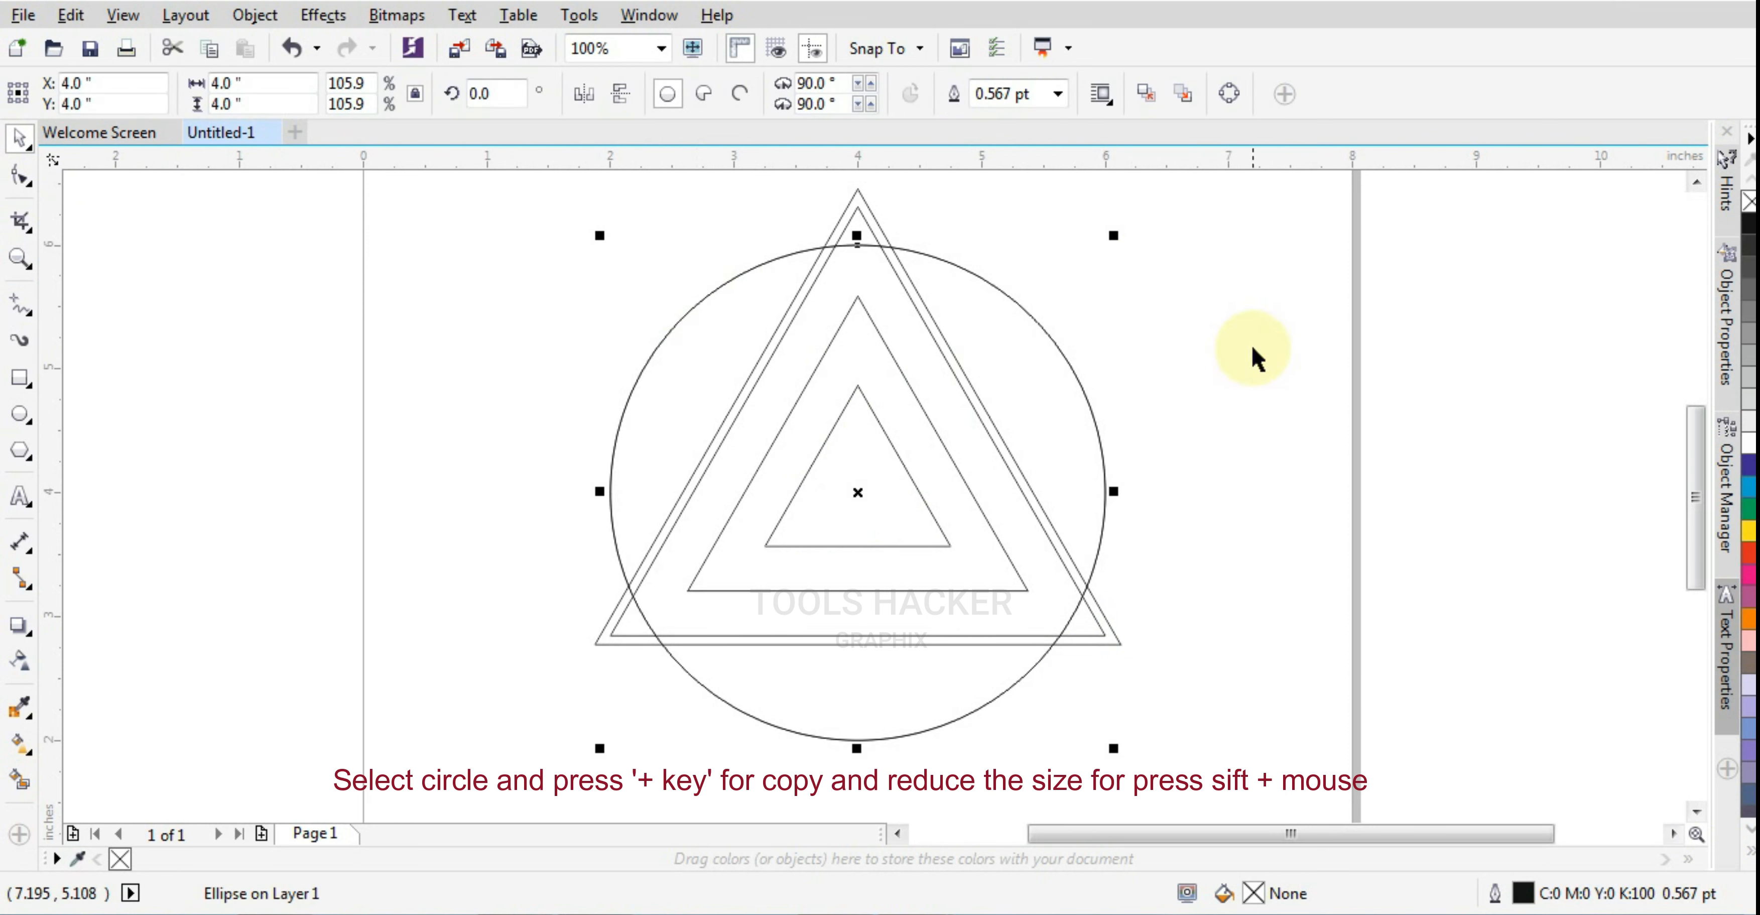
pyautogui.moveTo(1115, 238); pyautogui.dragTo(1077, 270)
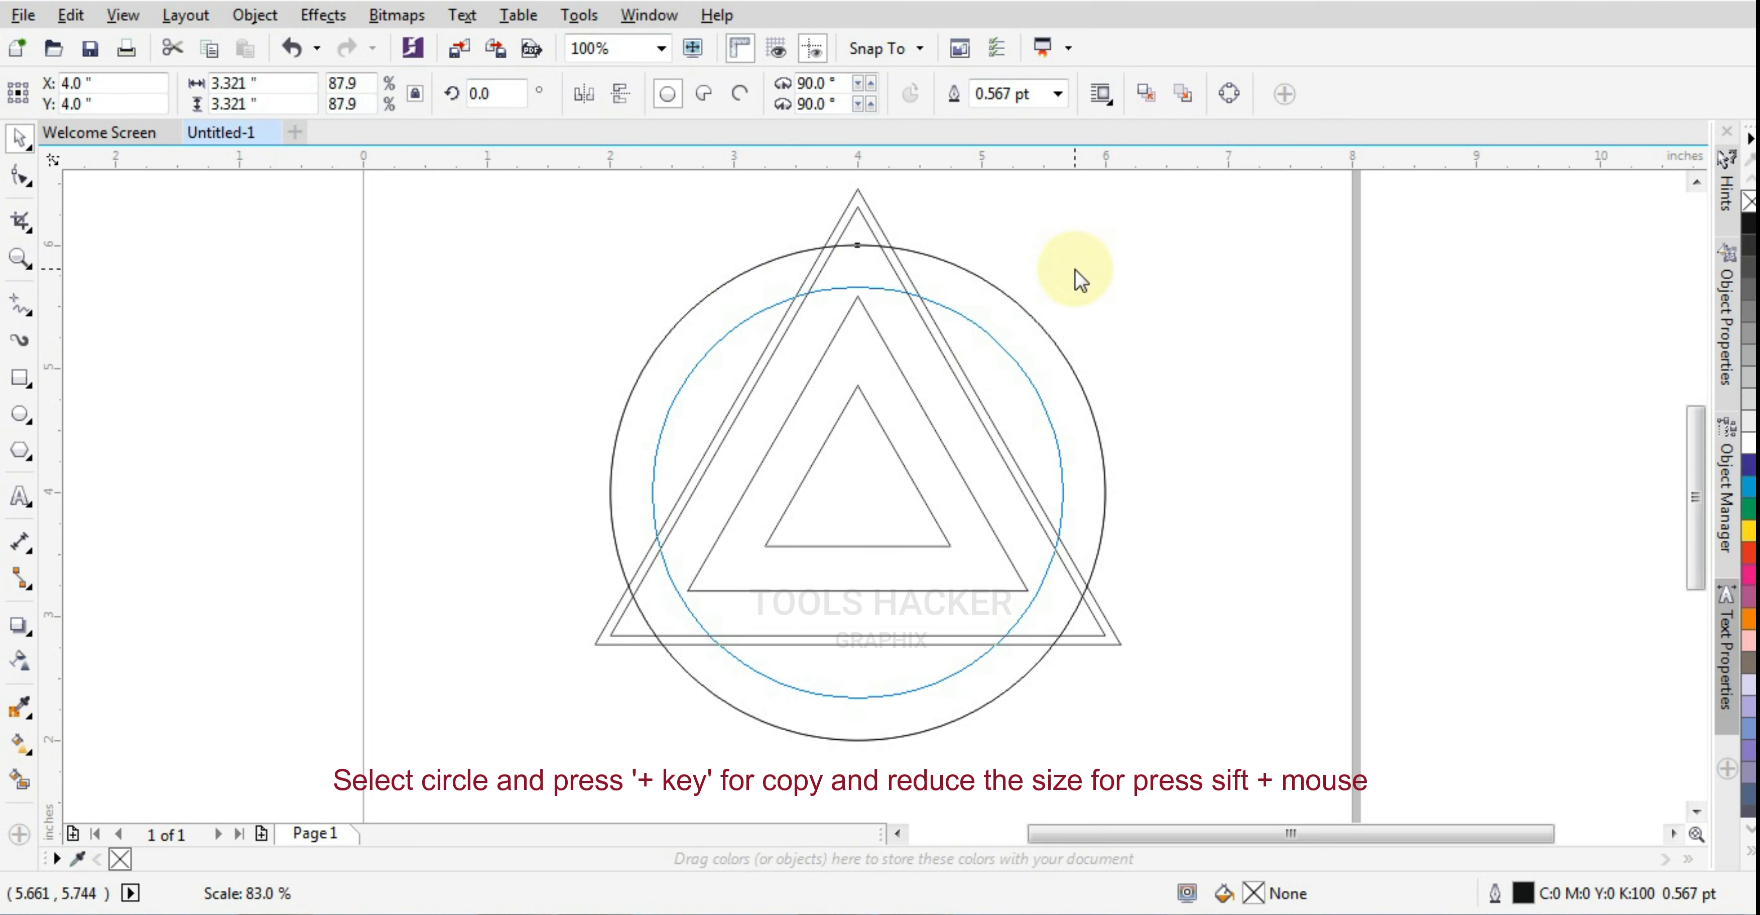
pyautogui.click(1263, 311)
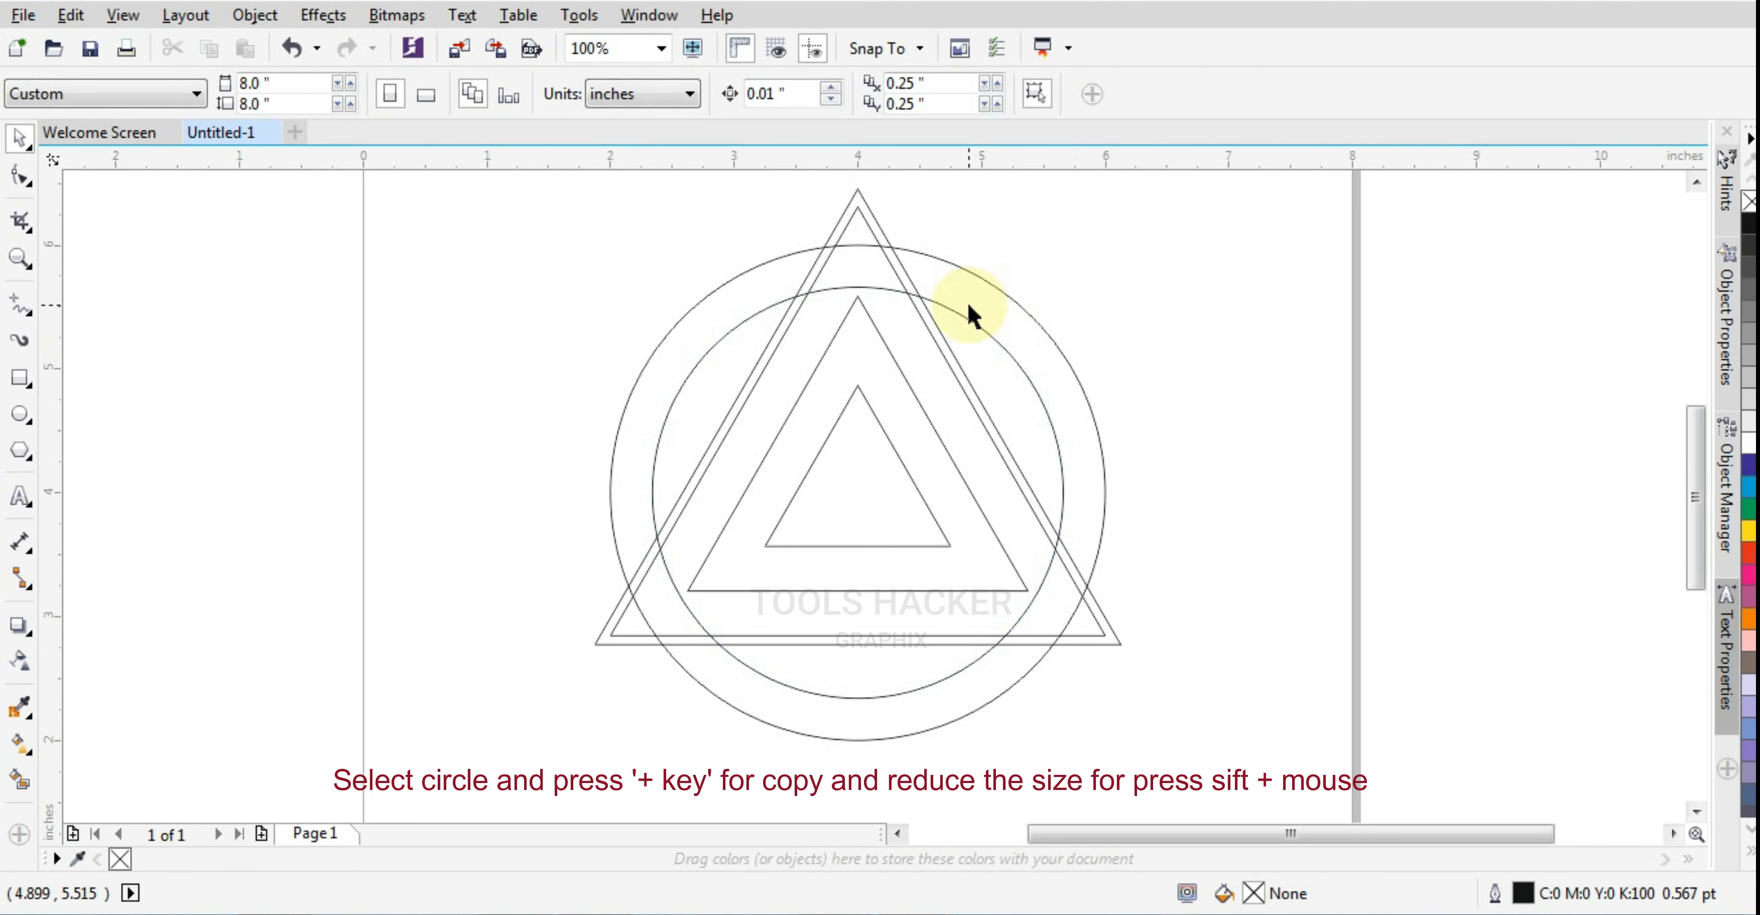
pyautogui.scroll(-2, 967, 306)
pyautogui.scroll(2, 941, 299)
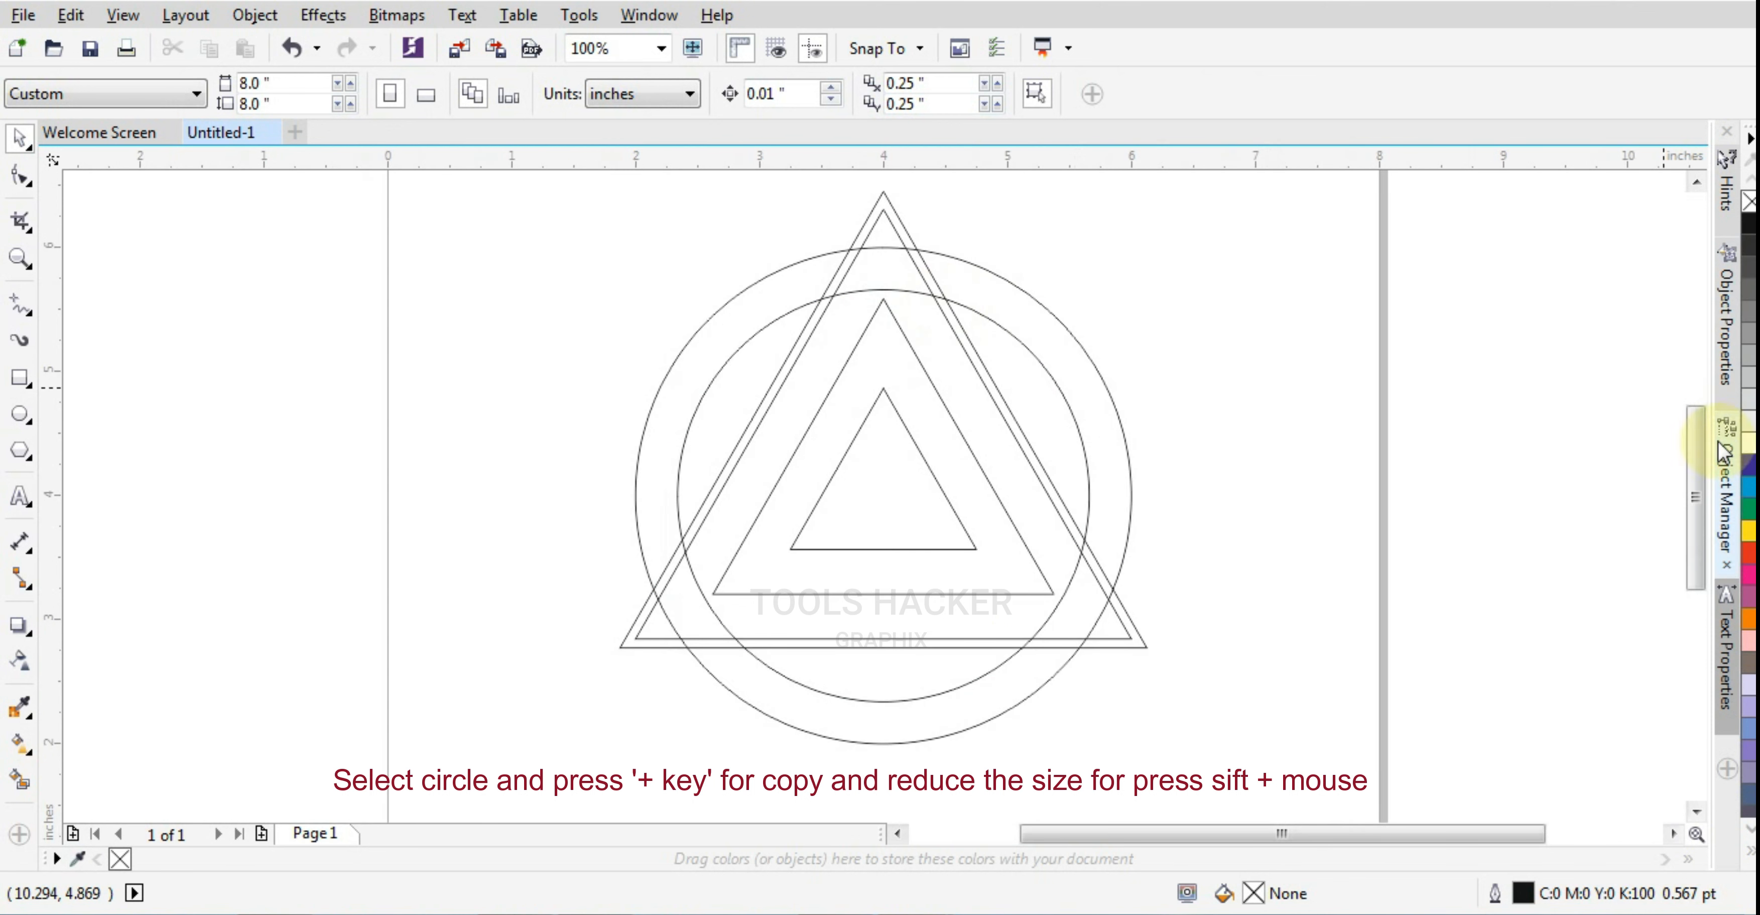
# Draw a horizontal rectangle about 1.2 by 0.15 inches and position it across the left sides of the triangles, centered near X 3.33, Y 4.57
pyautogui.scroll(1, 1692, 452)
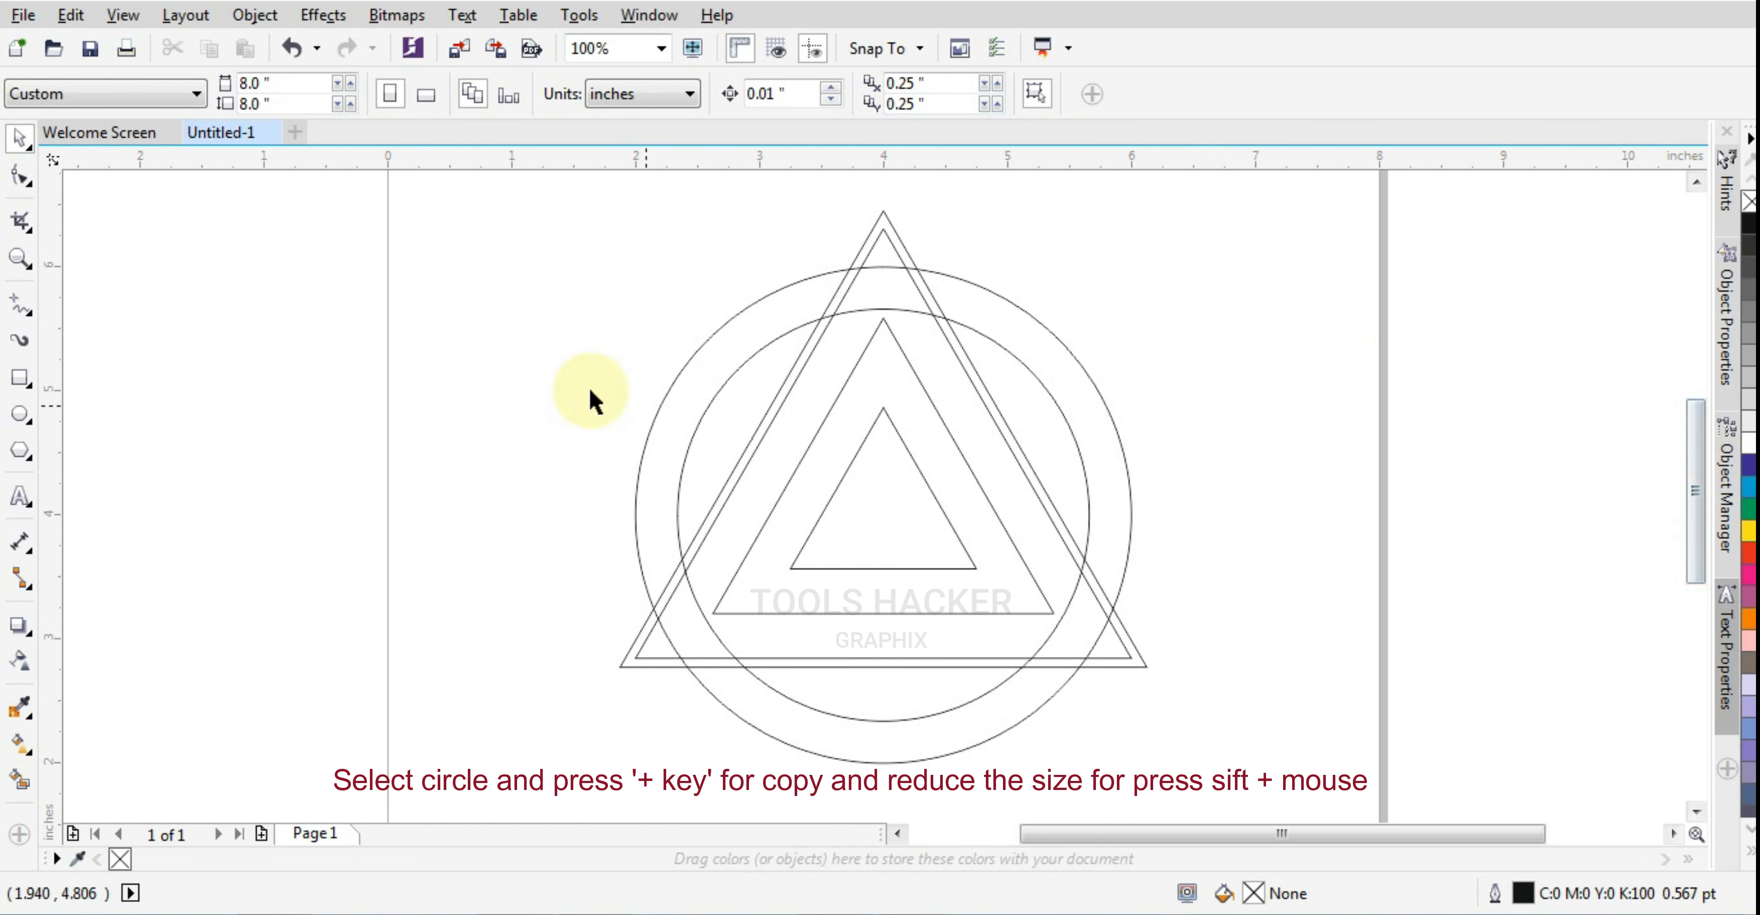
pyautogui.click(19, 378)
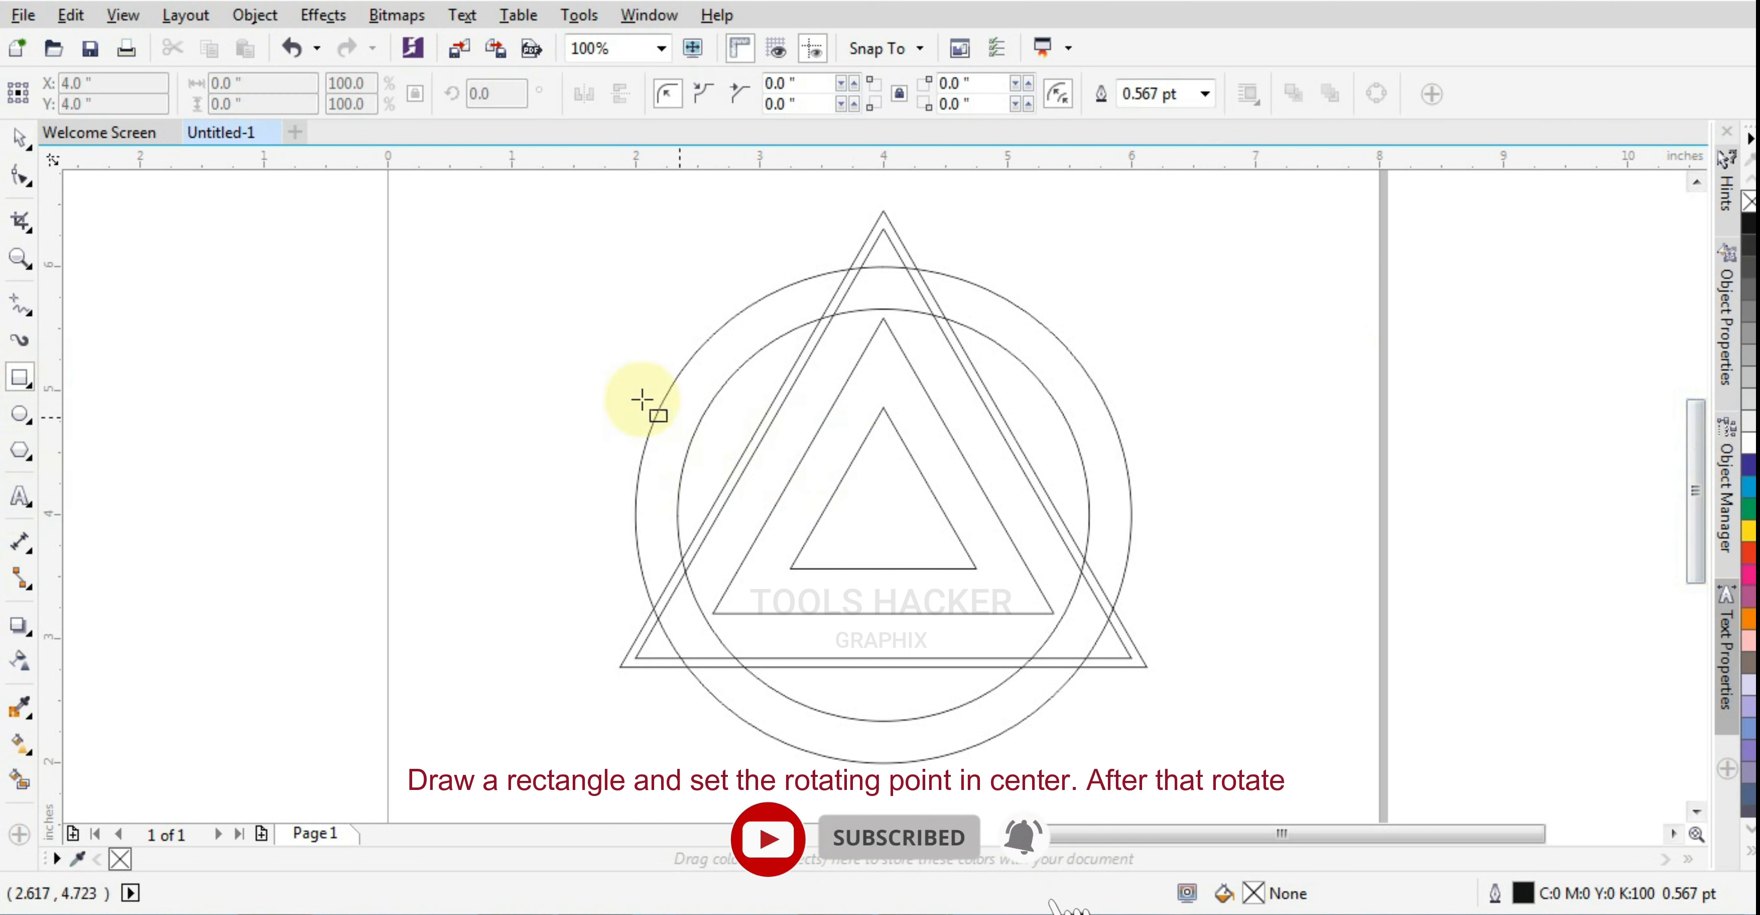
pyautogui.moveTo(738, 420); pyautogui.dragTo(886, 438)
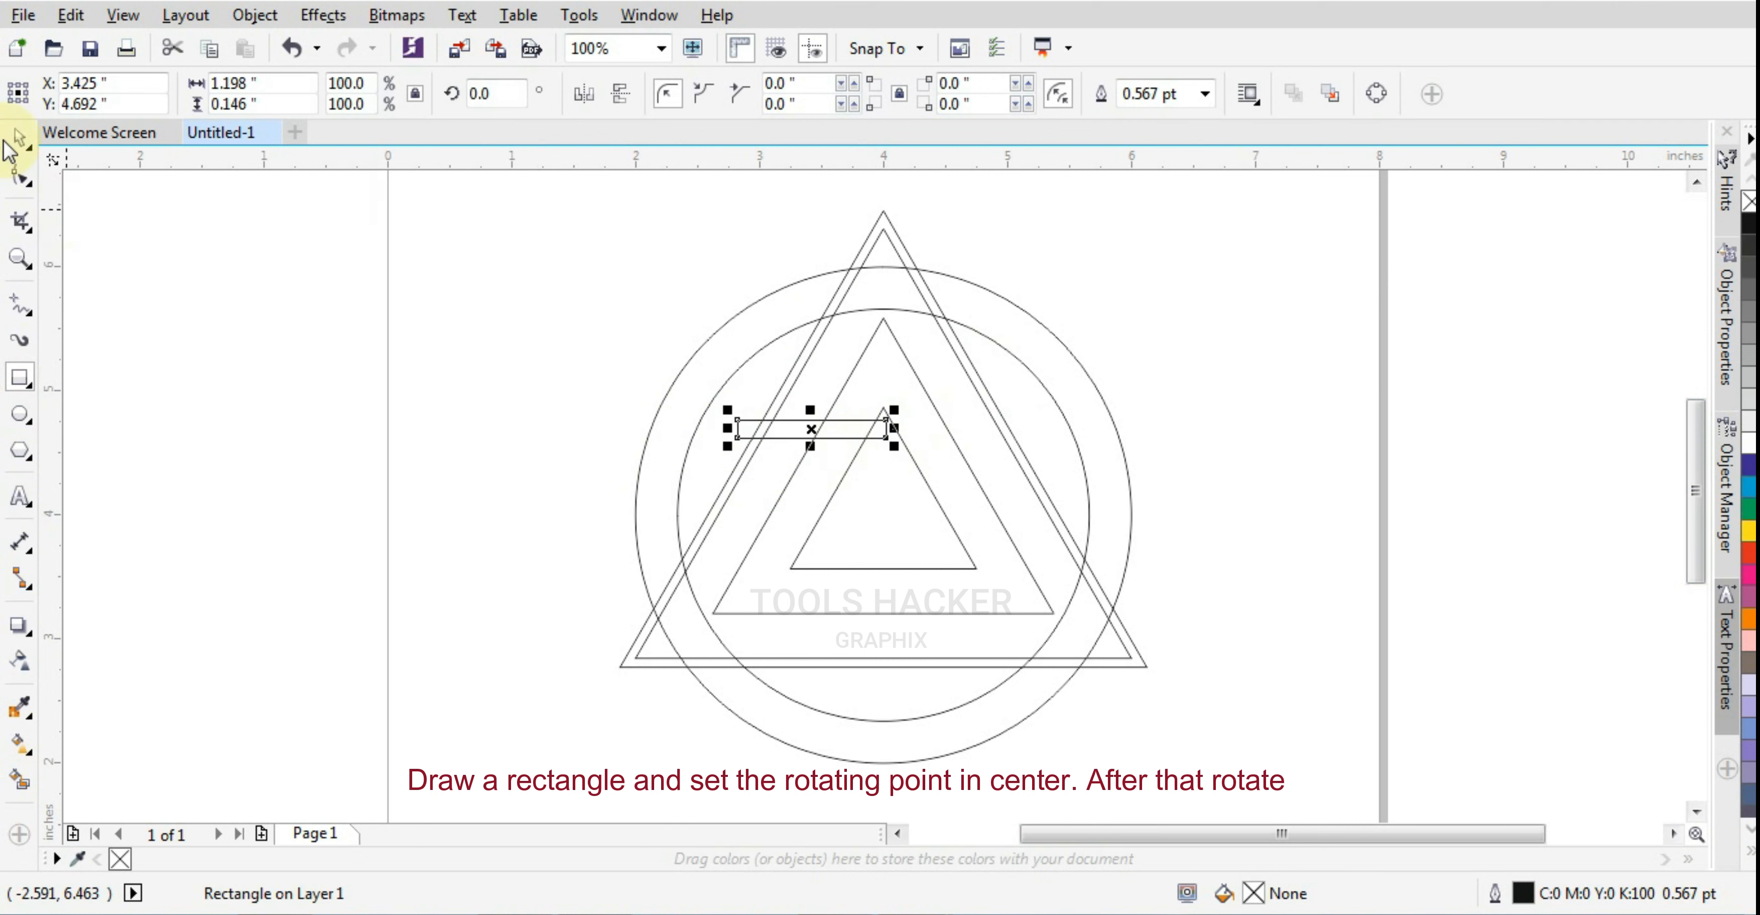
pyautogui.scroll(2, 867, 457)
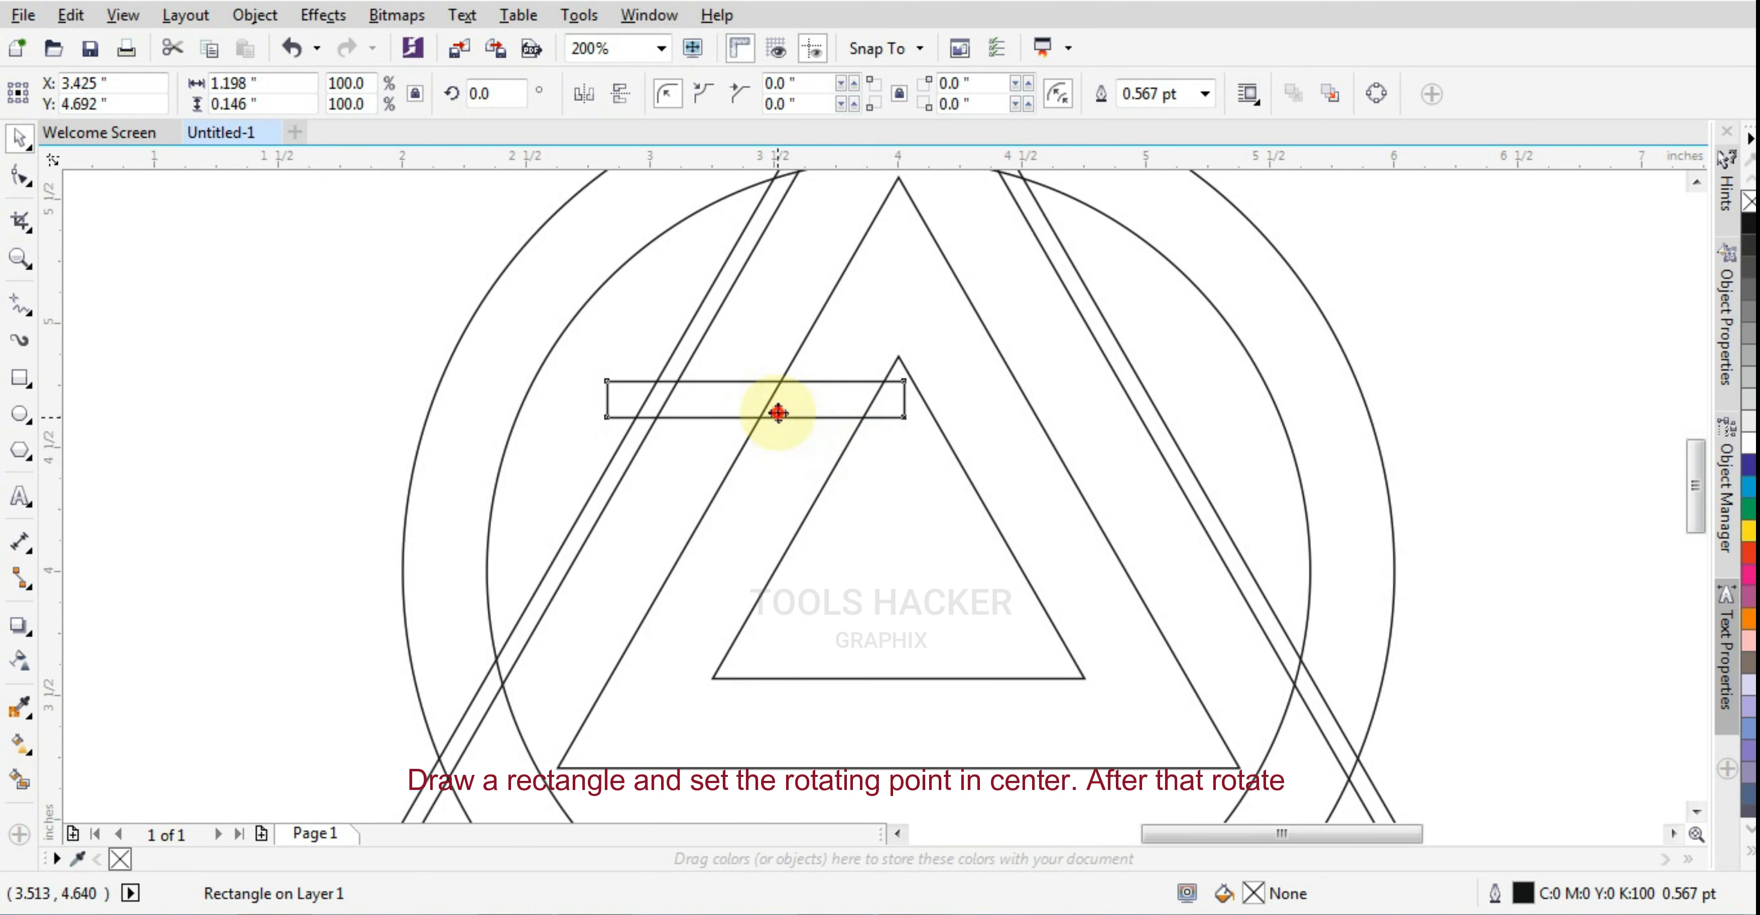
pyautogui.moveTo(780, 415); pyautogui.dragTo(754, 448)
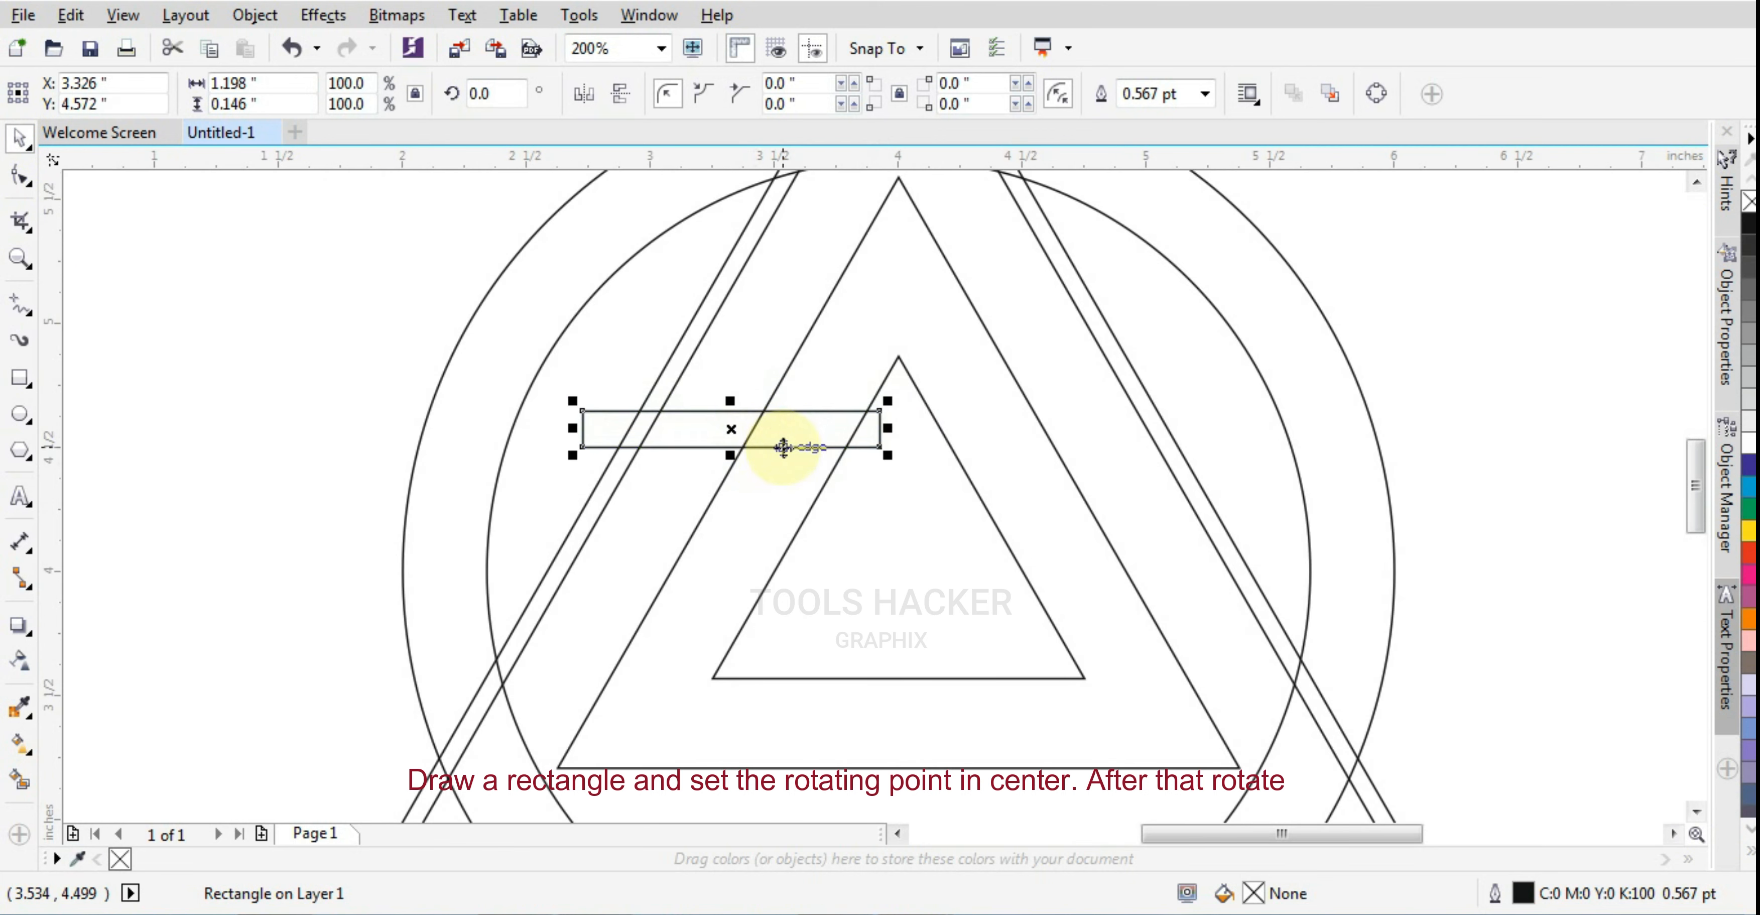
# Create two copies of the rectangle rotated in 240-degree increments around the shared center of the circles
pyautogui.click(785, 444)
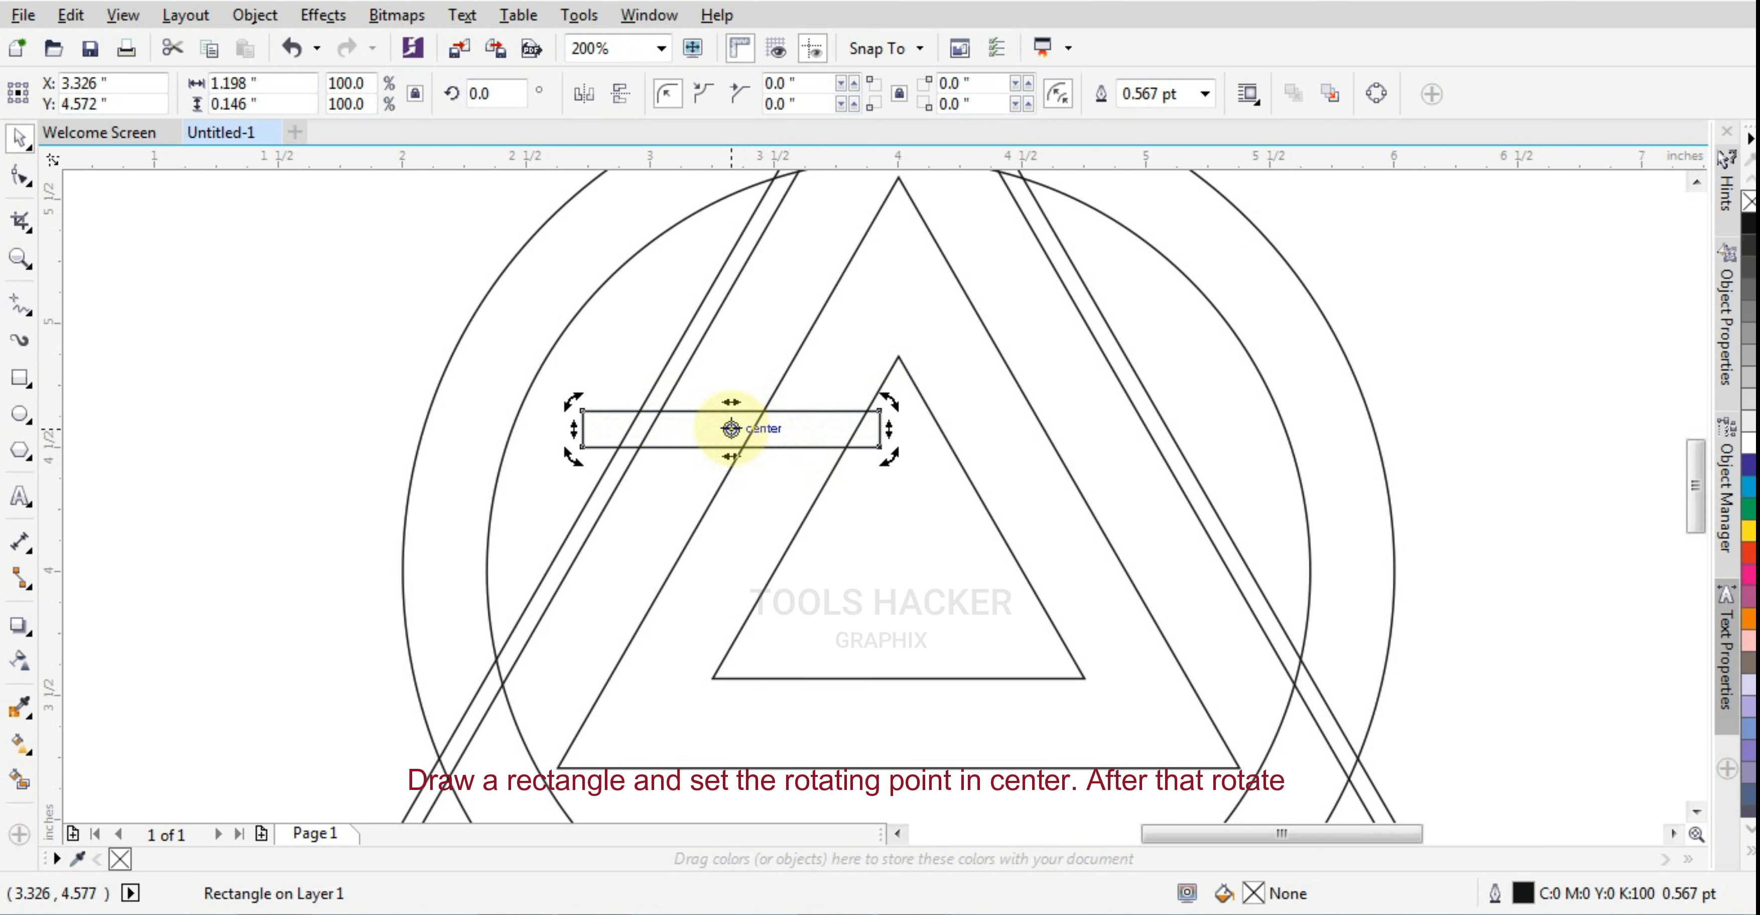
pyautogui.moveTo(731, 429); pyautogui.dragTo(903, 558)
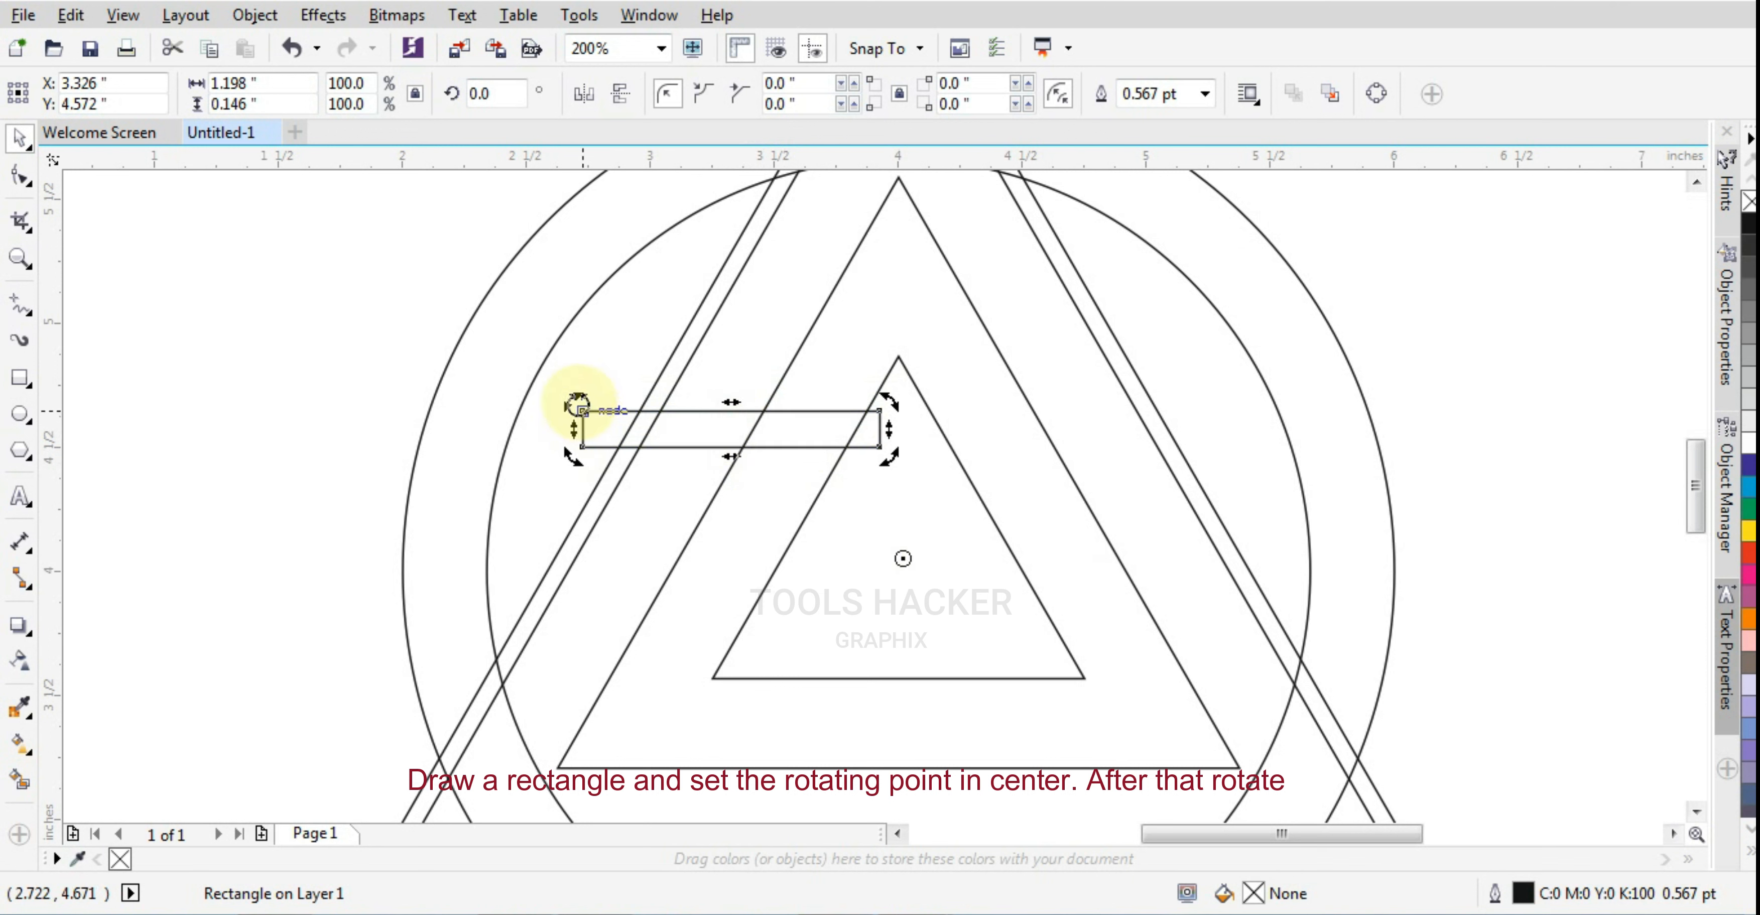
pyautogui.moveTo(577, 406); pyautogui.dragTo(992, 509)
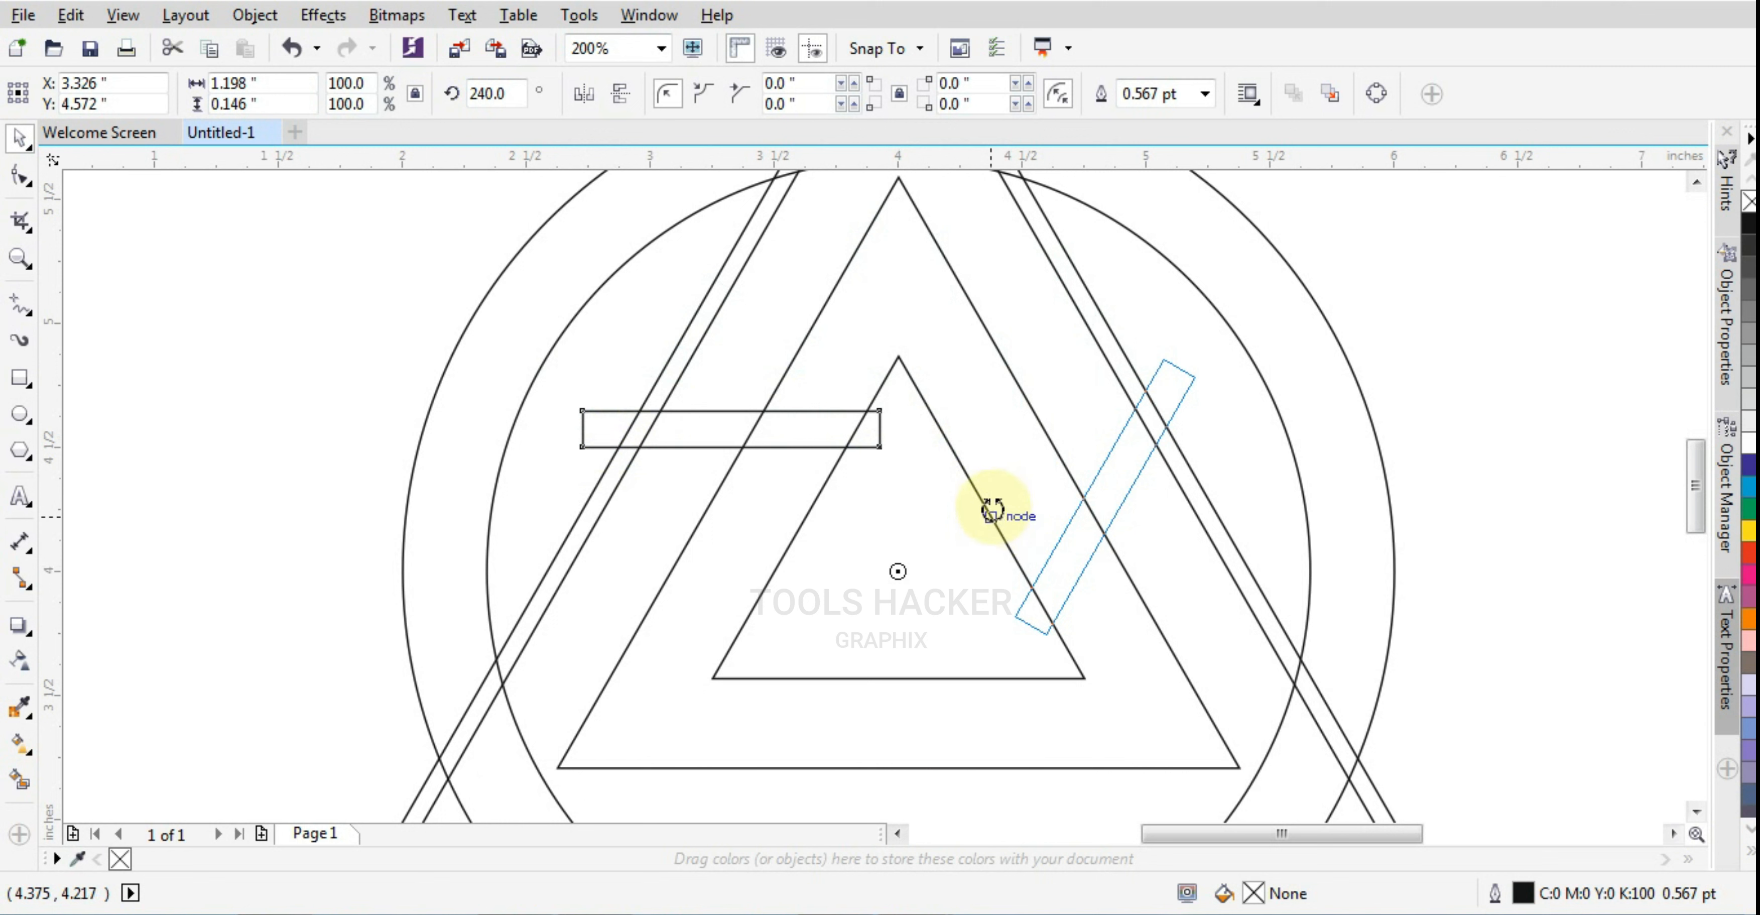
pyautogui.moveTo(992, 509); pyautogui.dragTo(994, 510)
pyautogui.rightClick(992, 509)
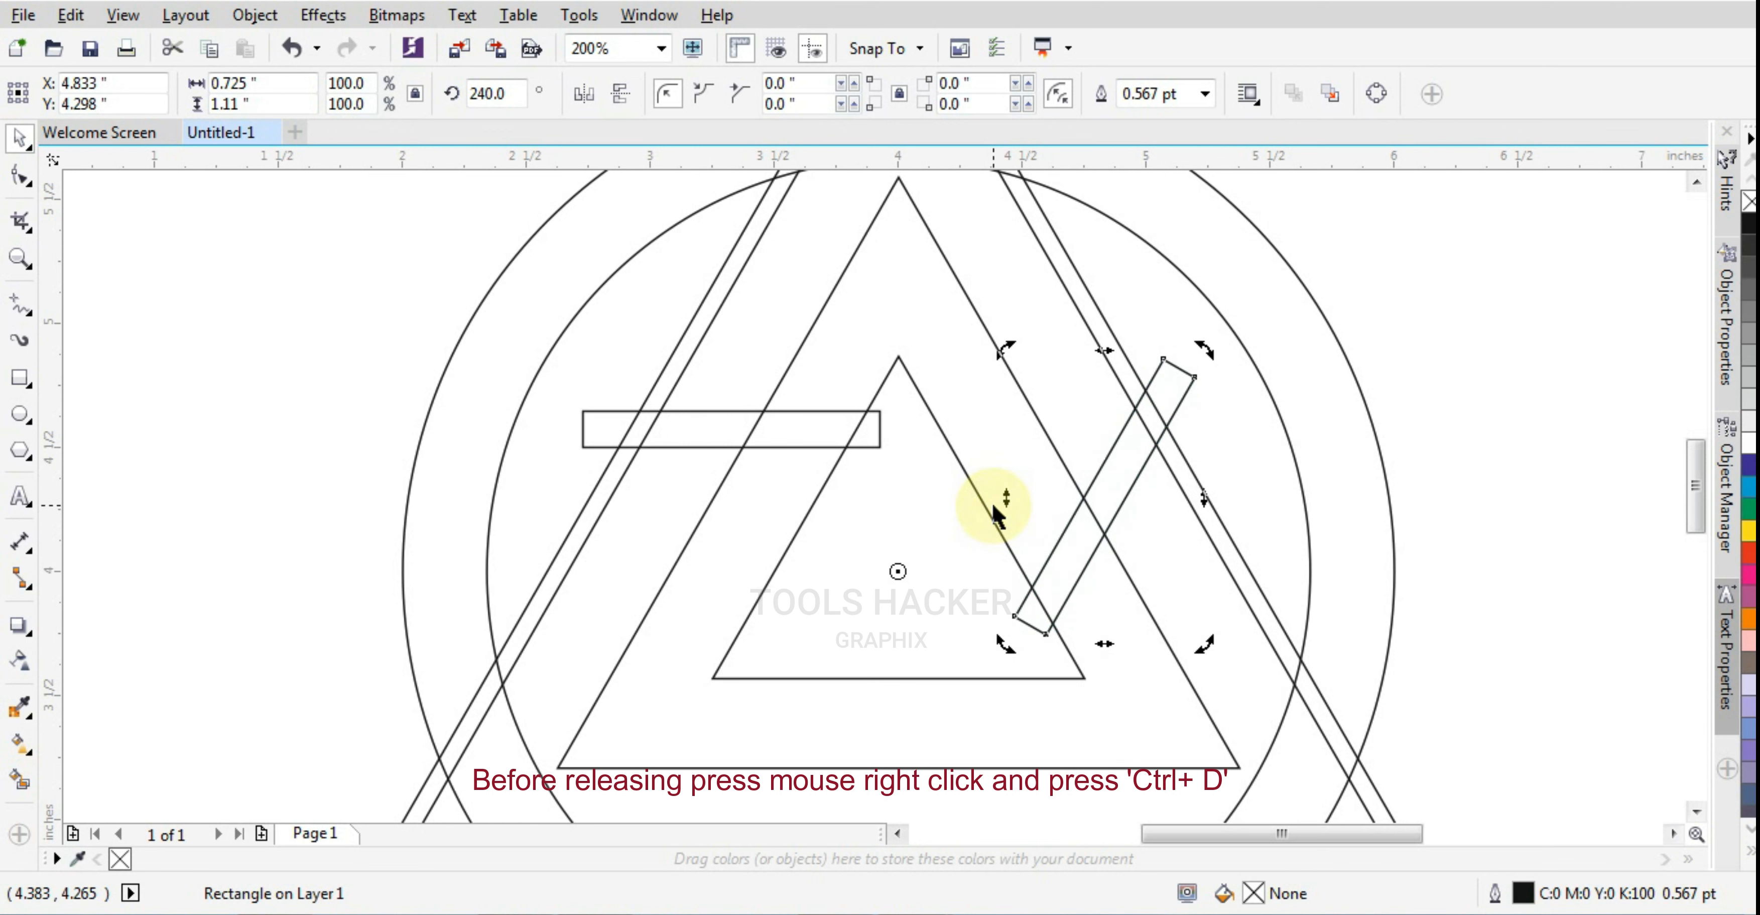
pyautogui.hotkey('ctrl', 'd')
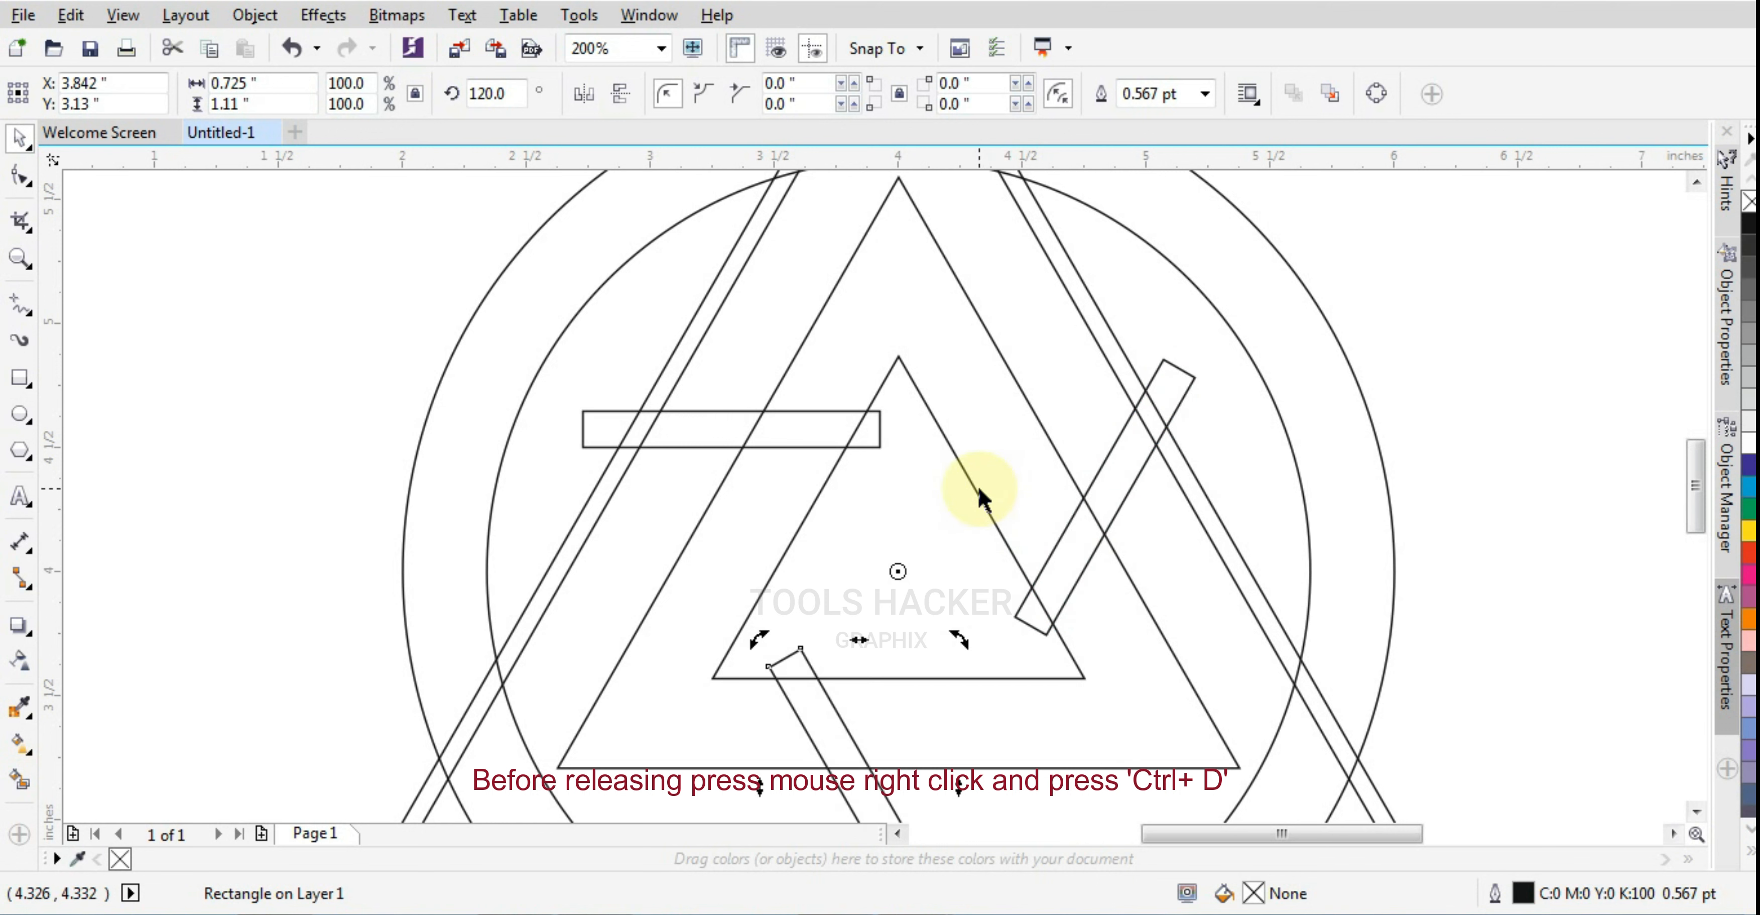
# Fill the 4-inch-wide triangle with white
pyautogui.scroll(-1, 976, 484)
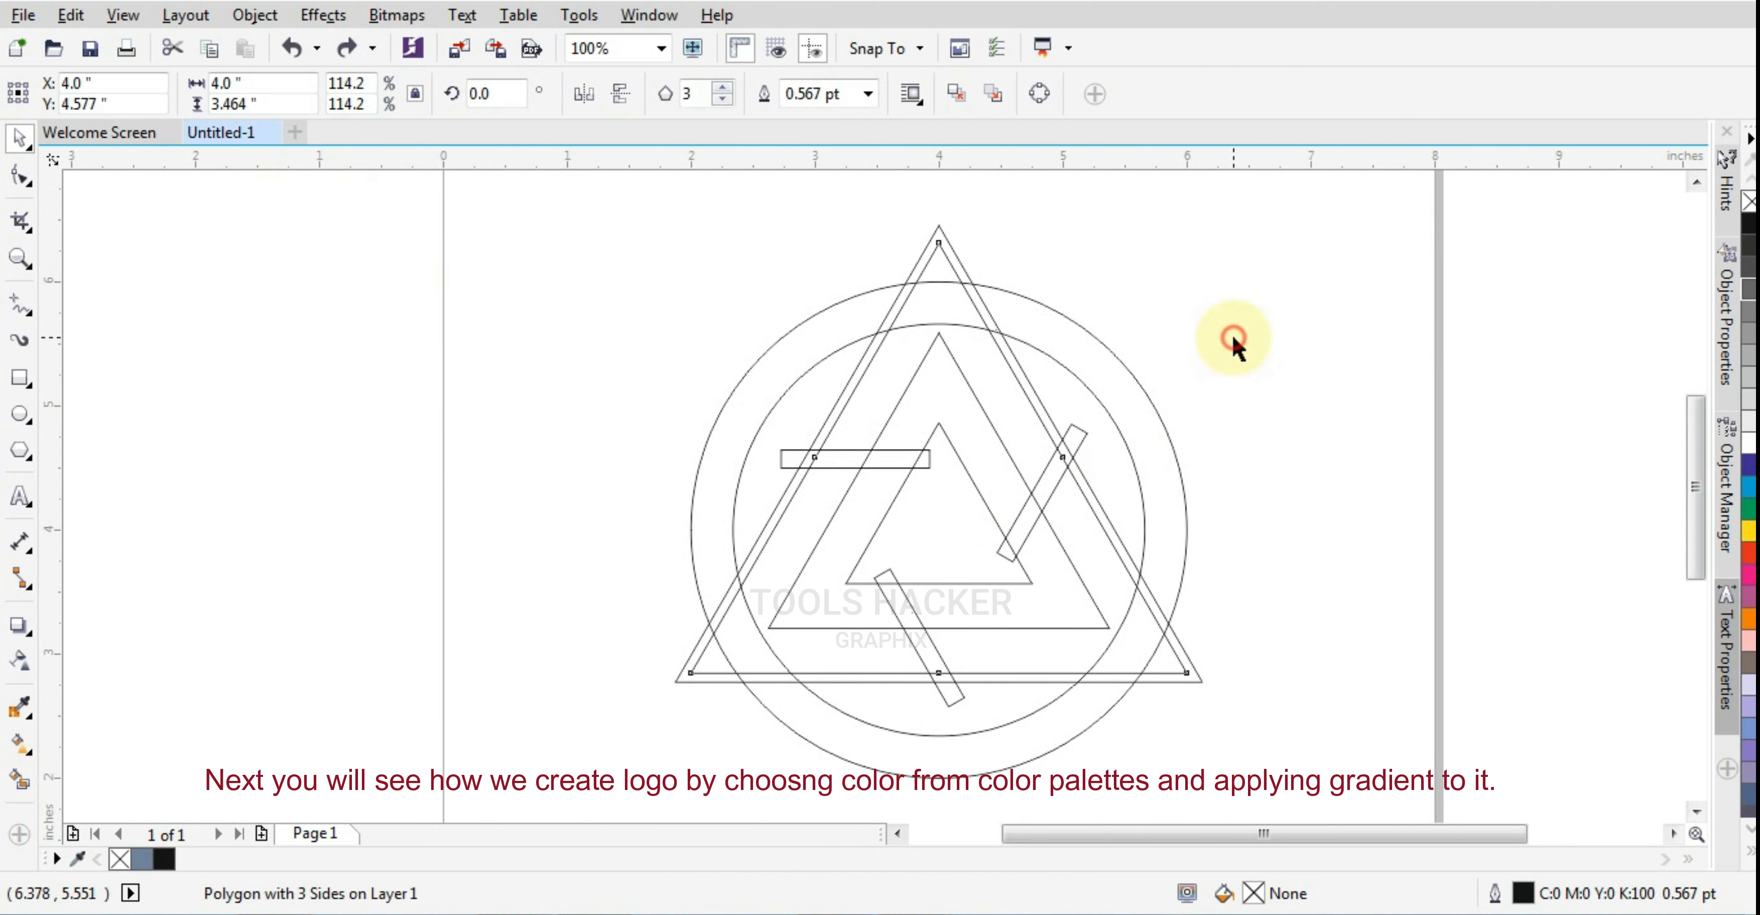
pyautogui.click(1233, 336)
pyautogui.click(956, 274)
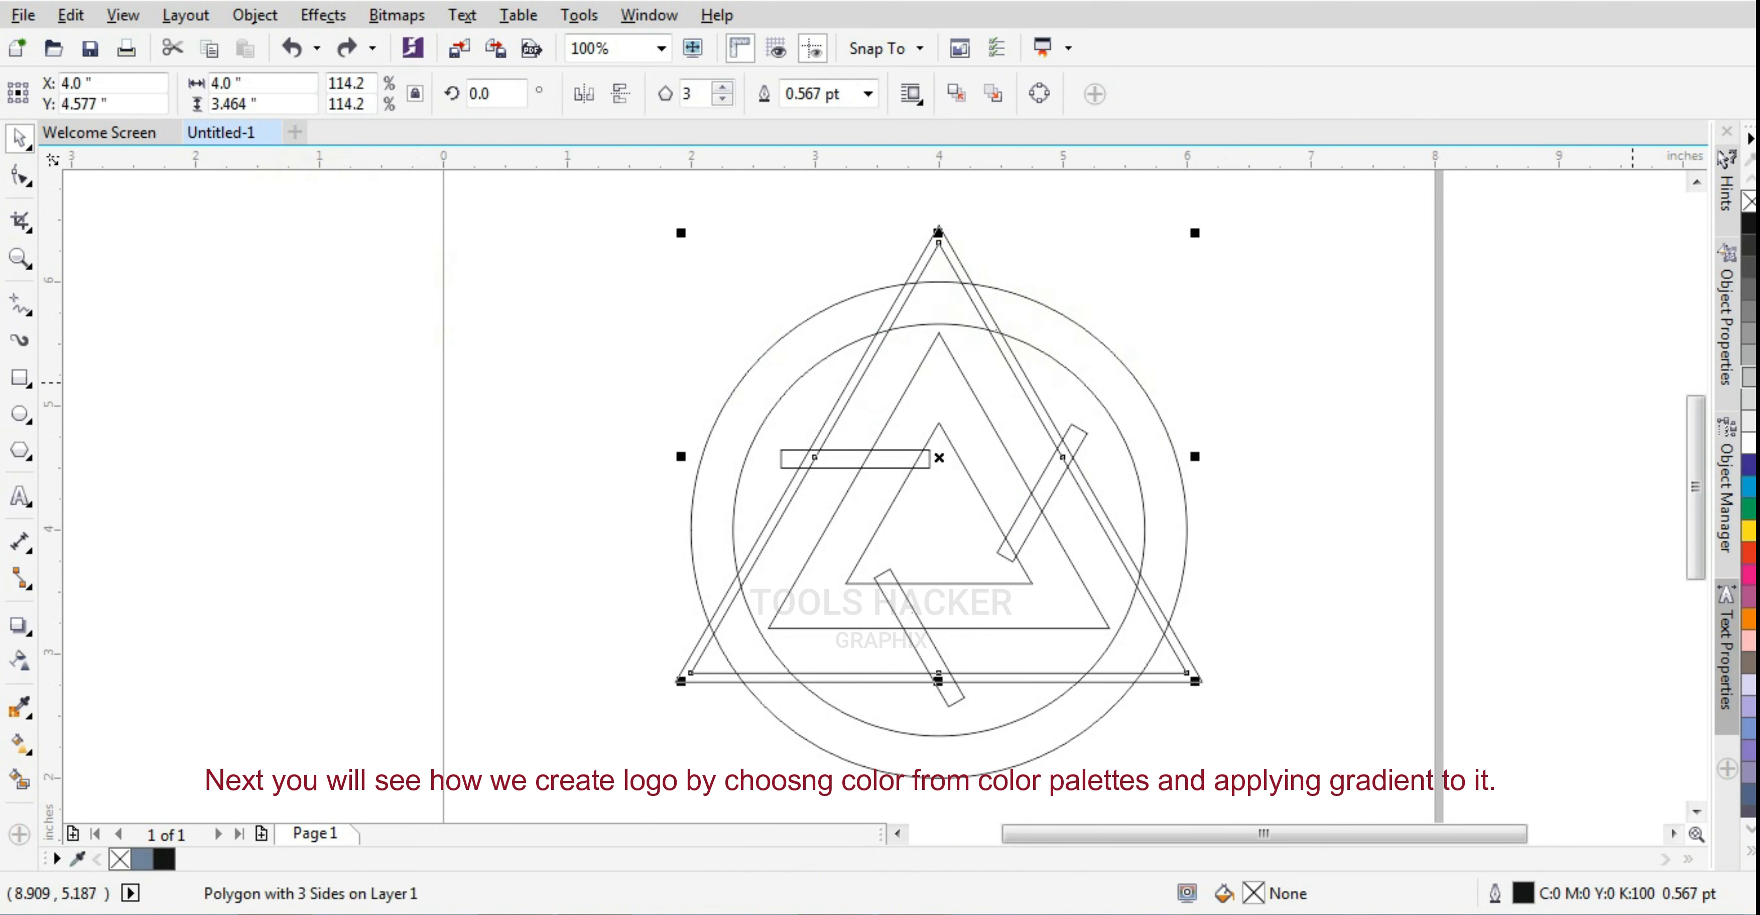
pyautogui.click(1749, 441)
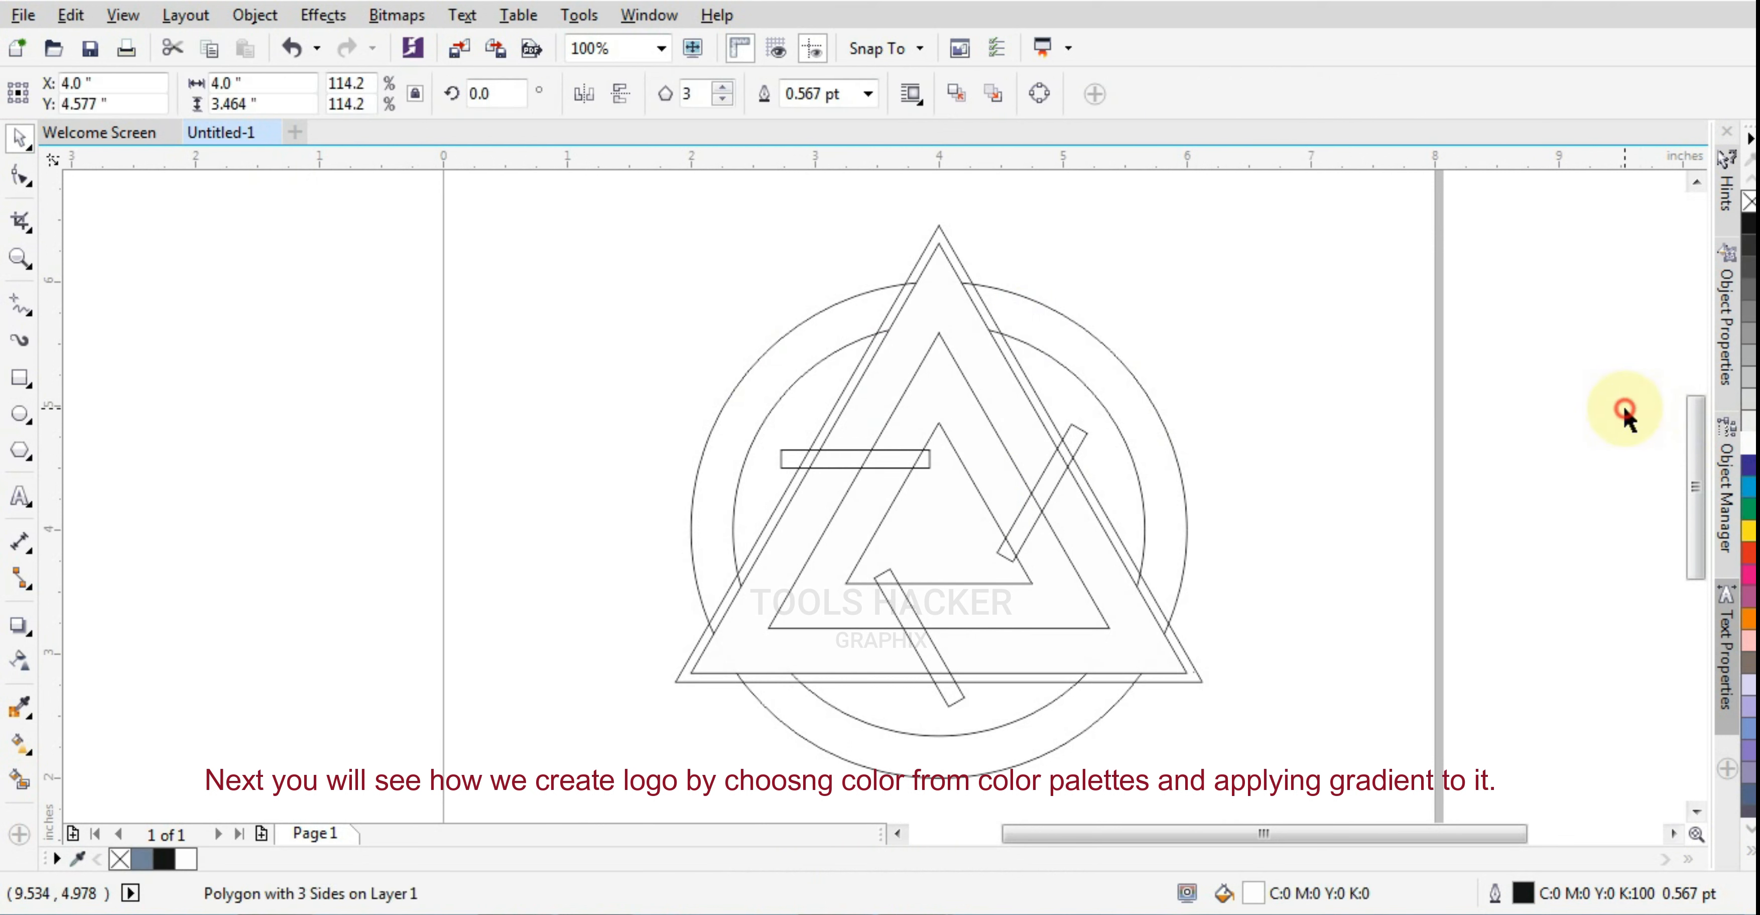
pyautogui.click(1626, 417)
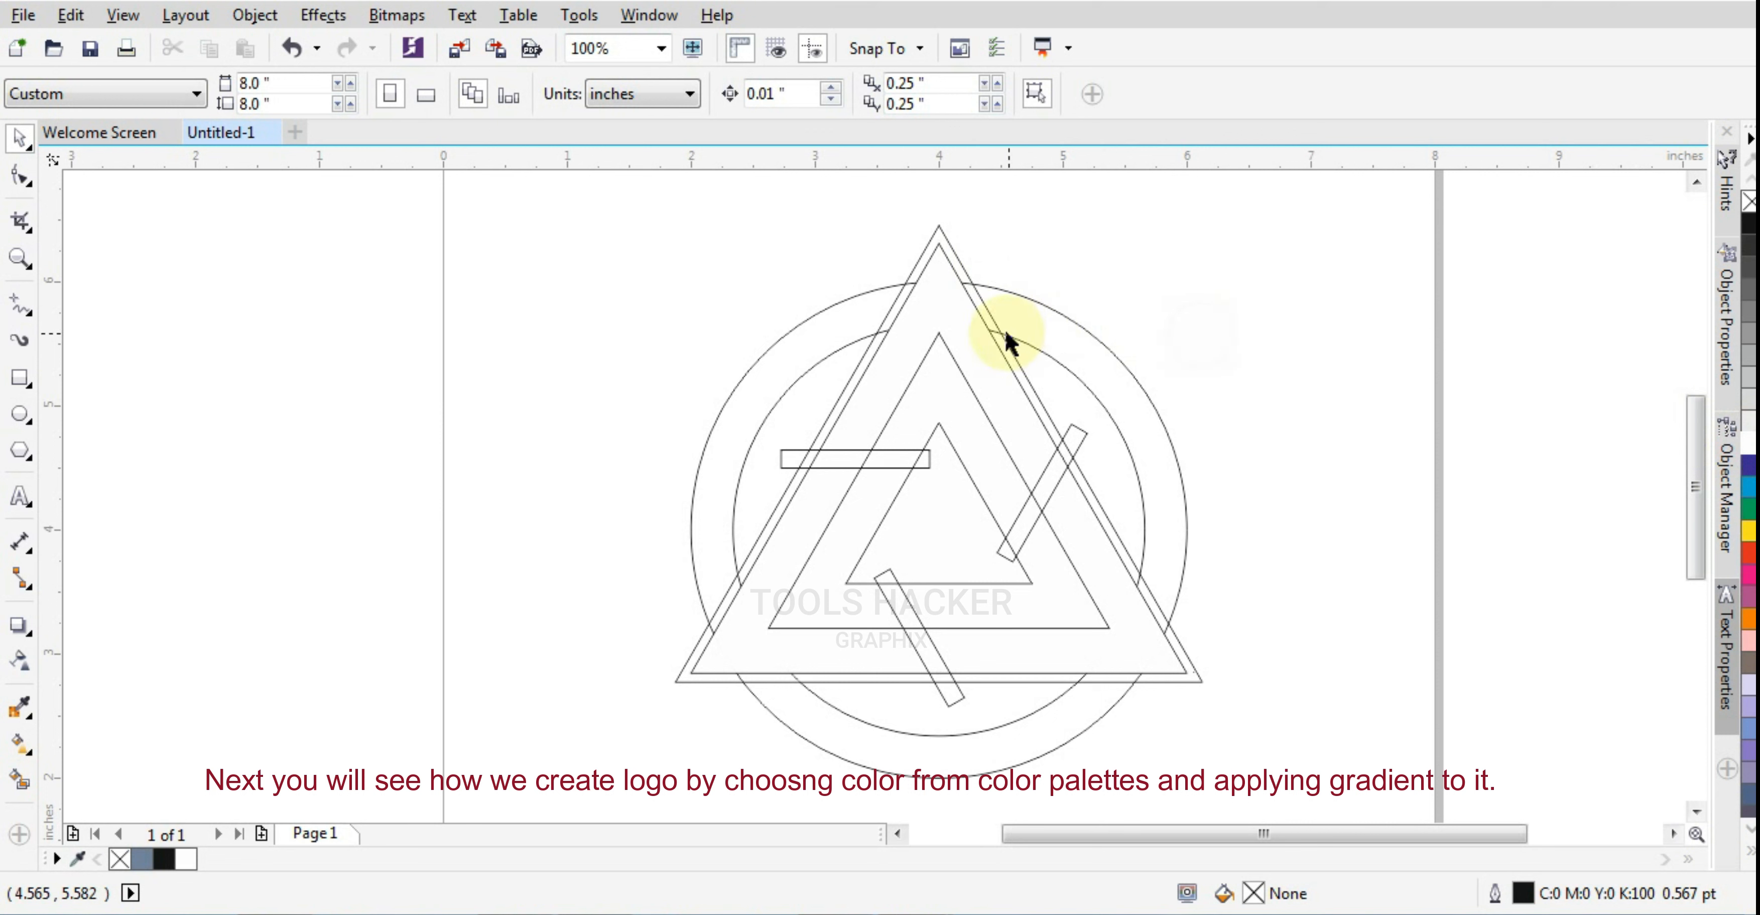
pyautogui.click(941, 299)
pyautogui.click(1270, 329)
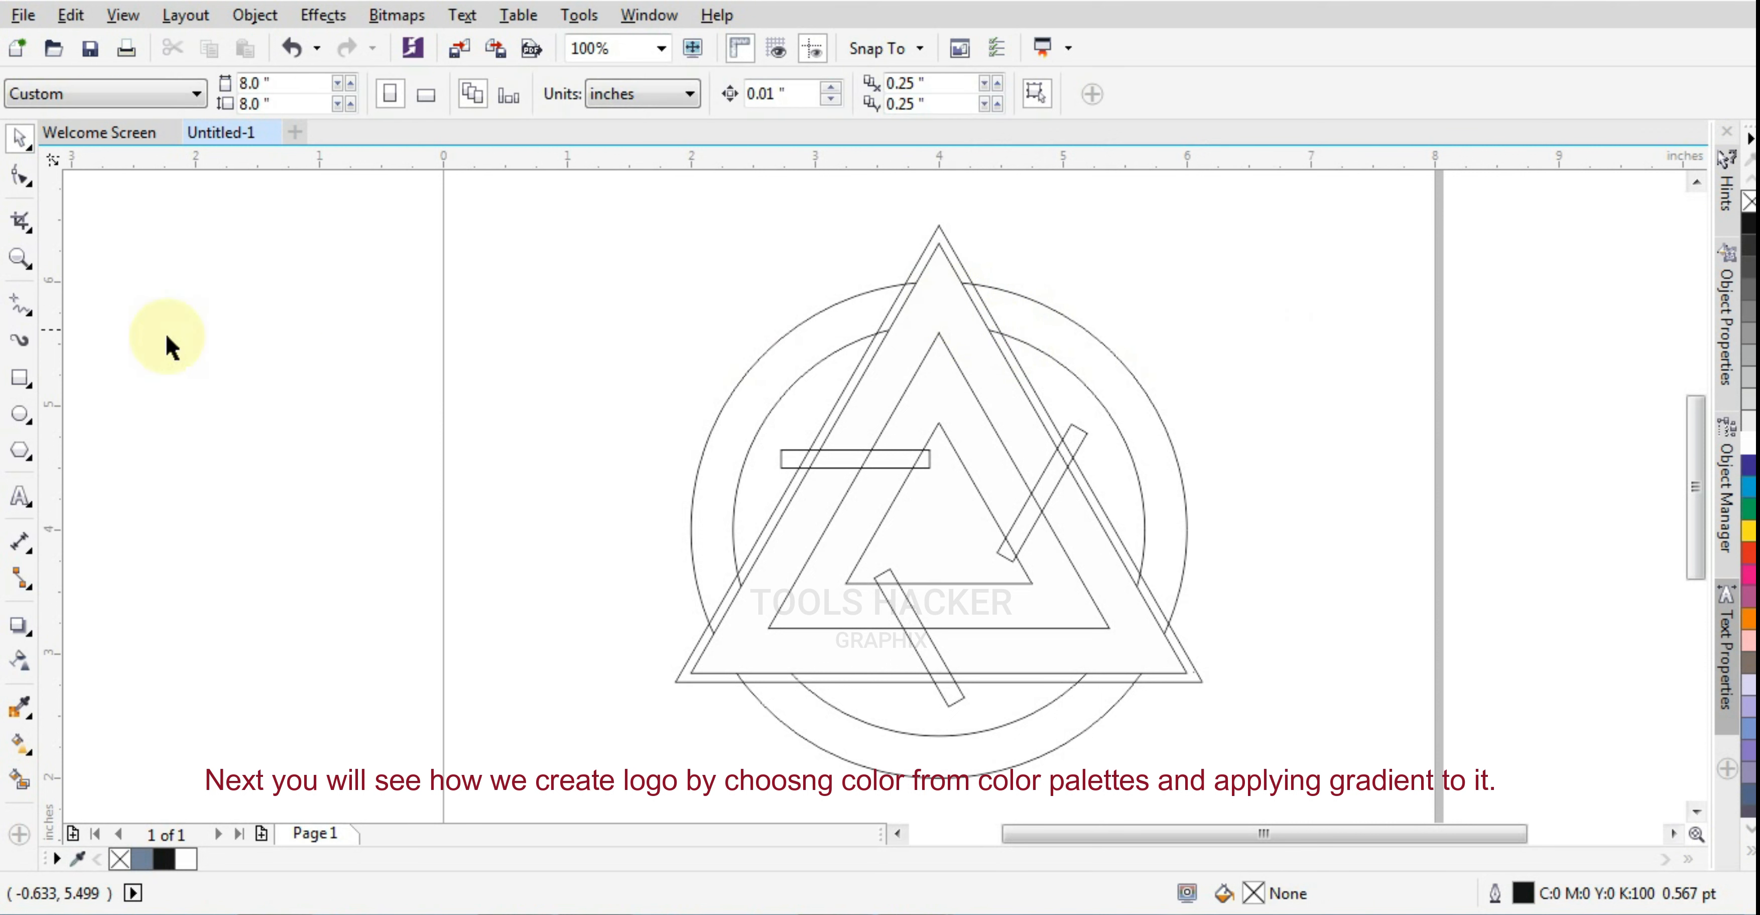
# Connect the top vertices of the two inner triangles with a straight line and Smart Fill the three regions around the apex in blue-gray
pyautogui.click(23, 309)
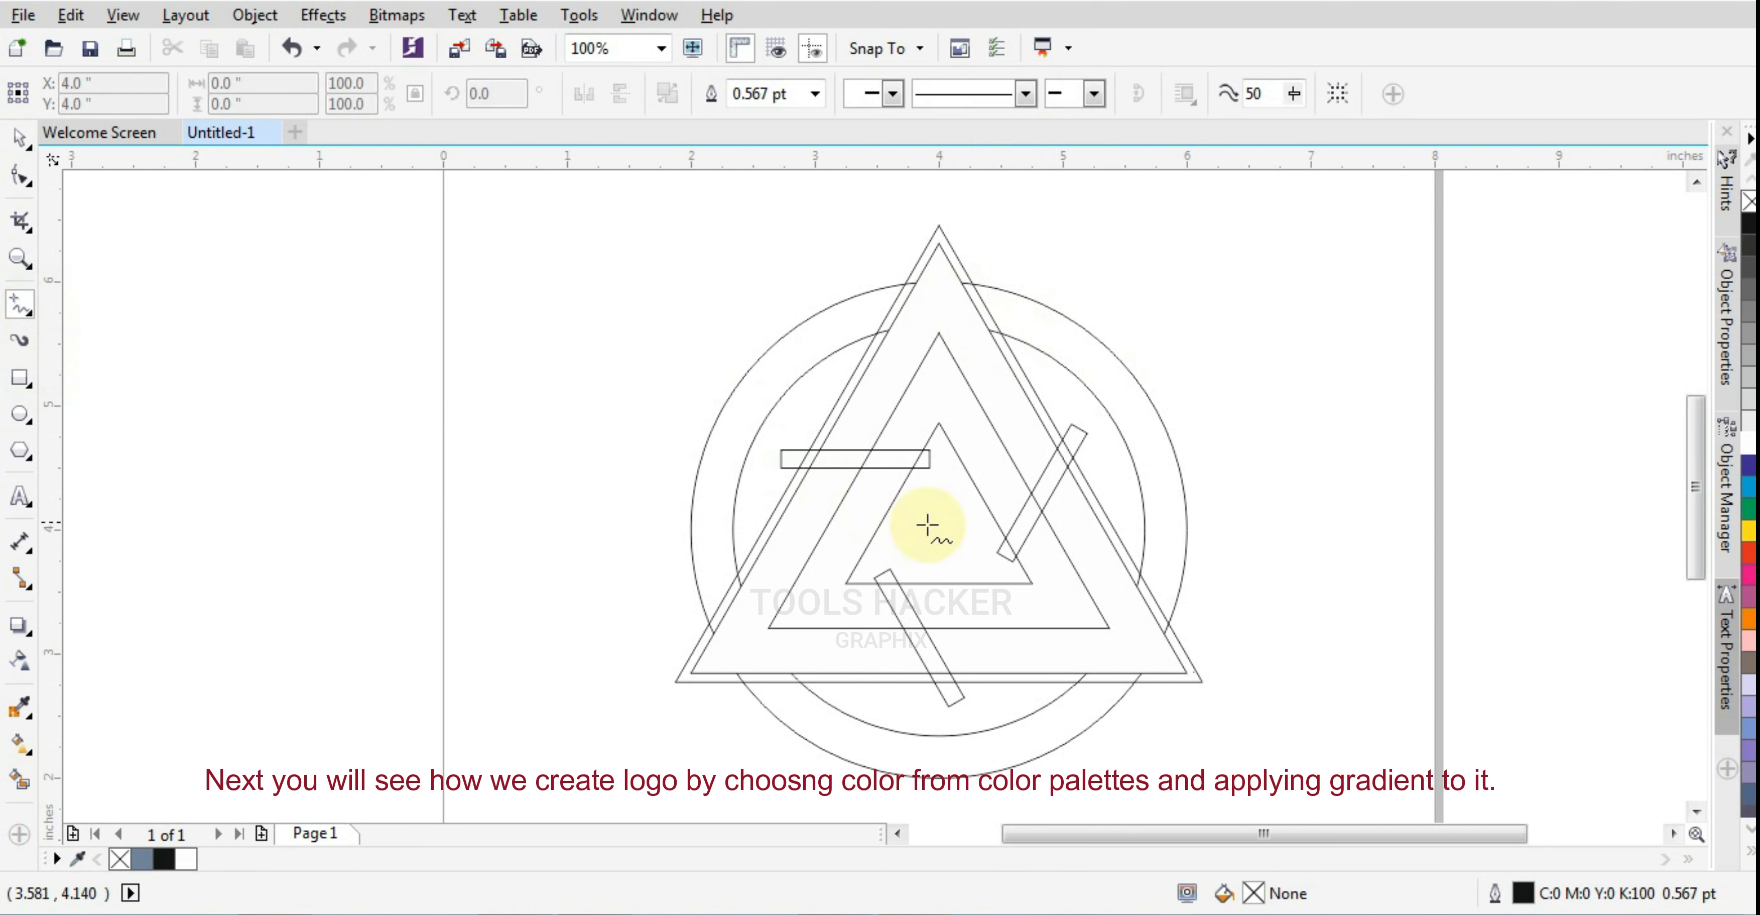
pyautogui.moveTo(941, 424); pyautogui.dragTo(939, 333)
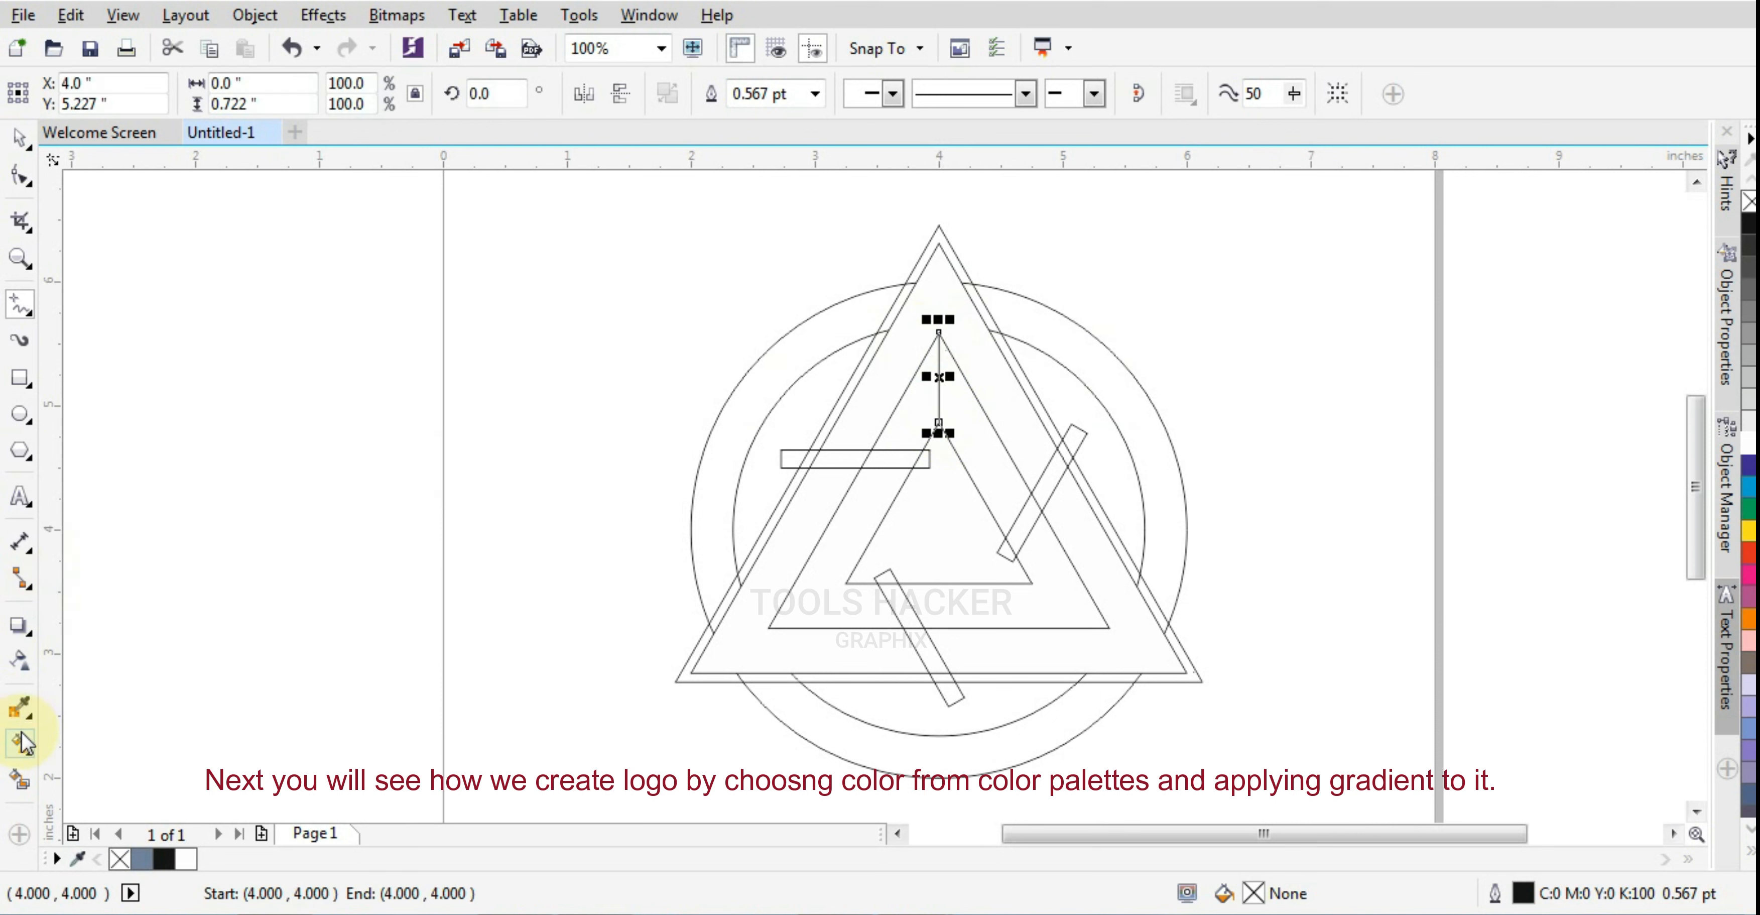
pyautogui.click(21, 779)
pyautogui.click(914, 326)
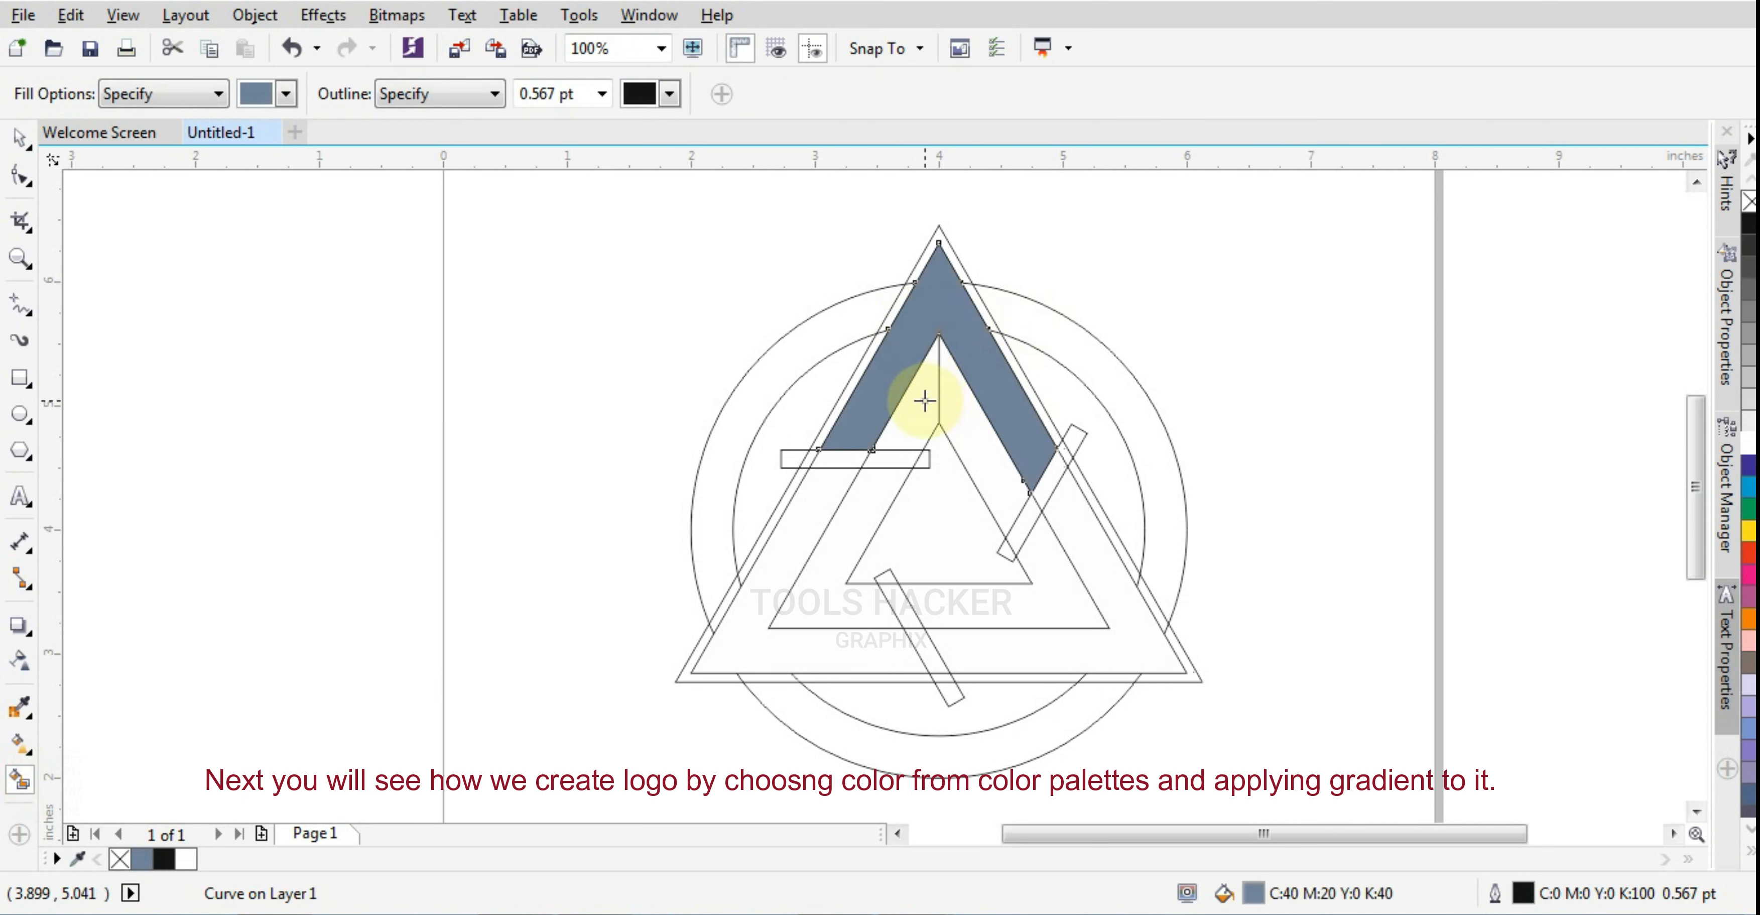
pyautogui.click(973, 421)
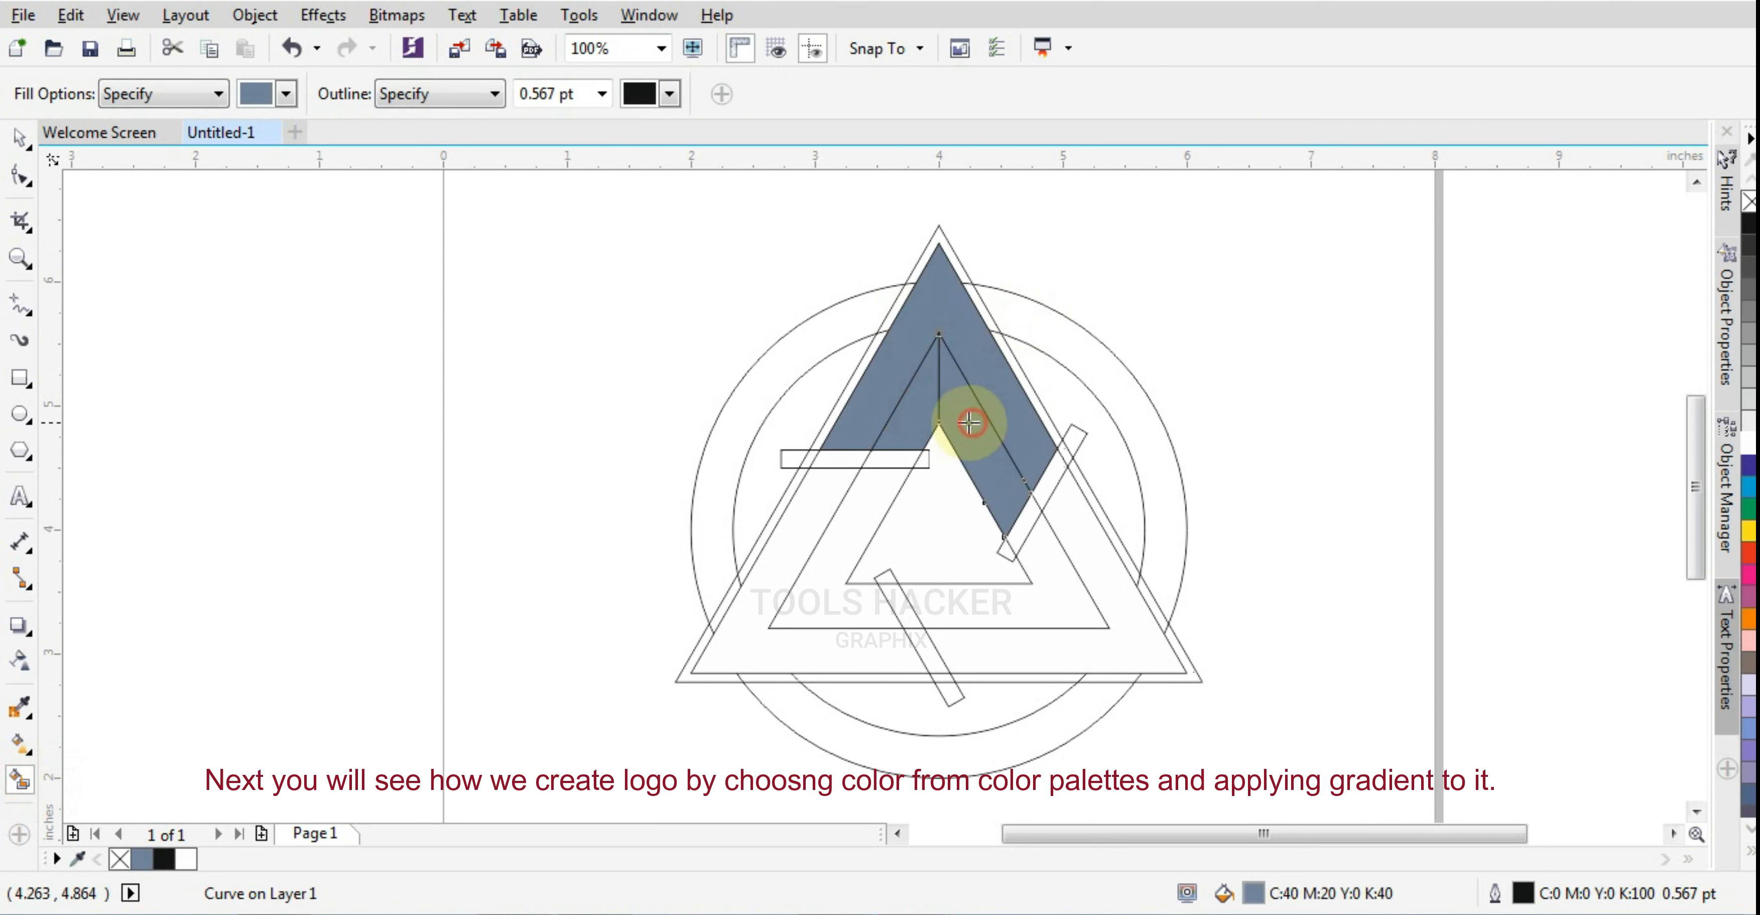
pyautogui.click(19, 137)
pyautogui.click(307, 284)
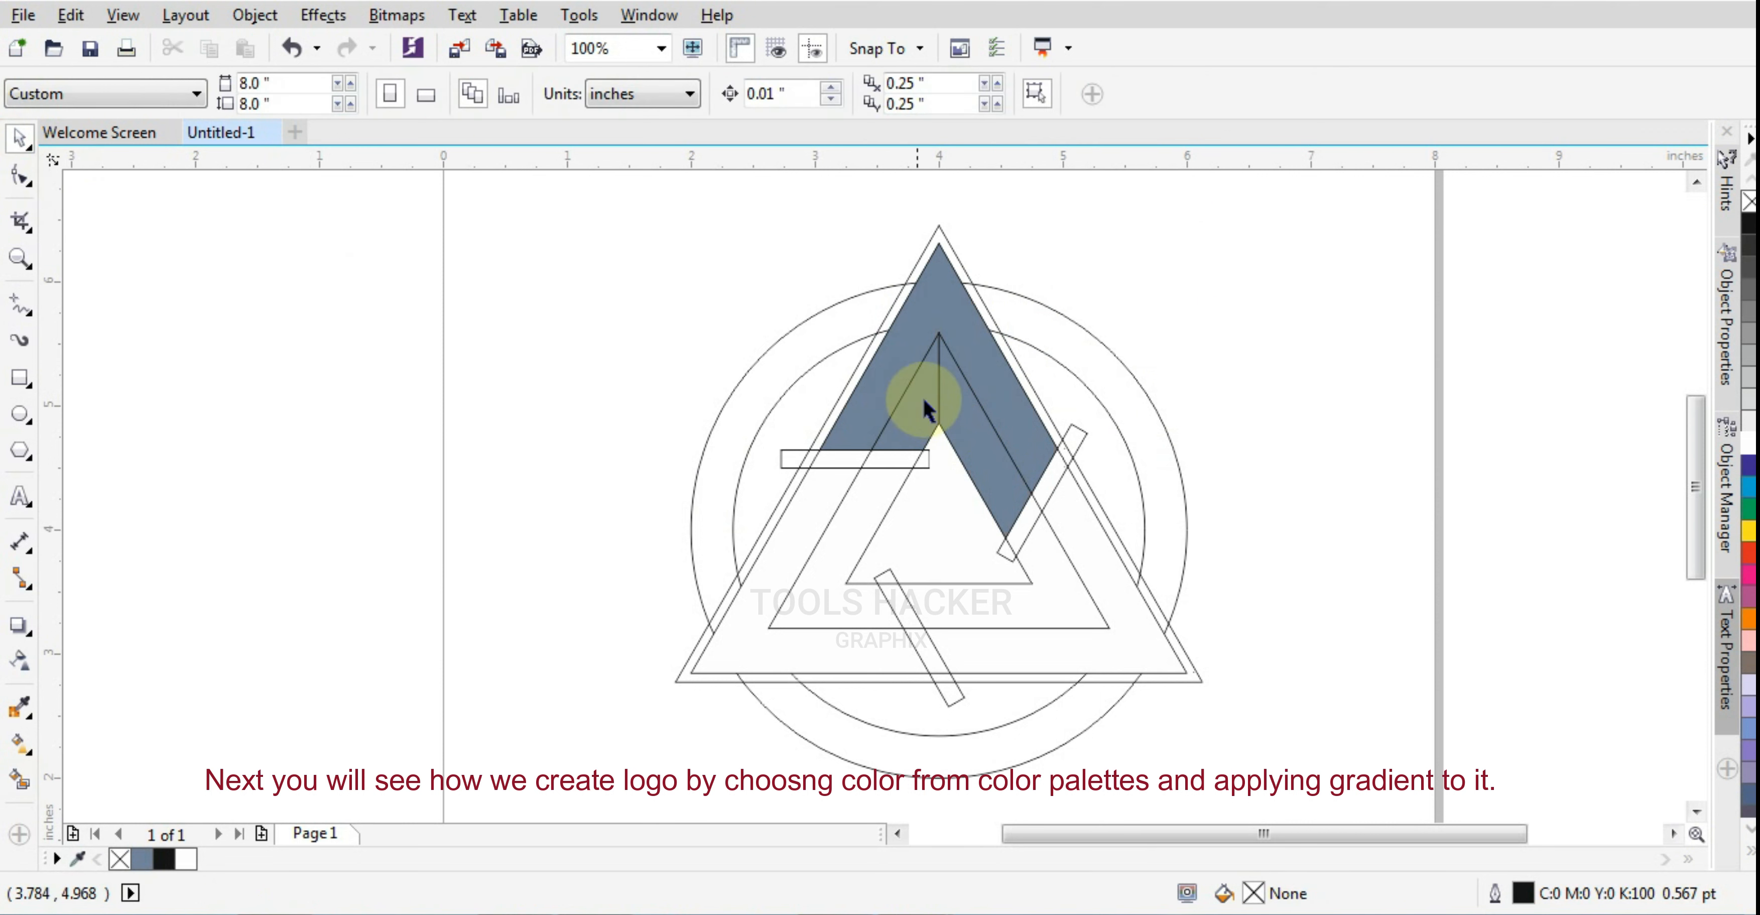
# Apply a linear fountain fill to the filled outer band at the apex, running from the top down to white toward the lower right
pyautogui.click(927, 333)
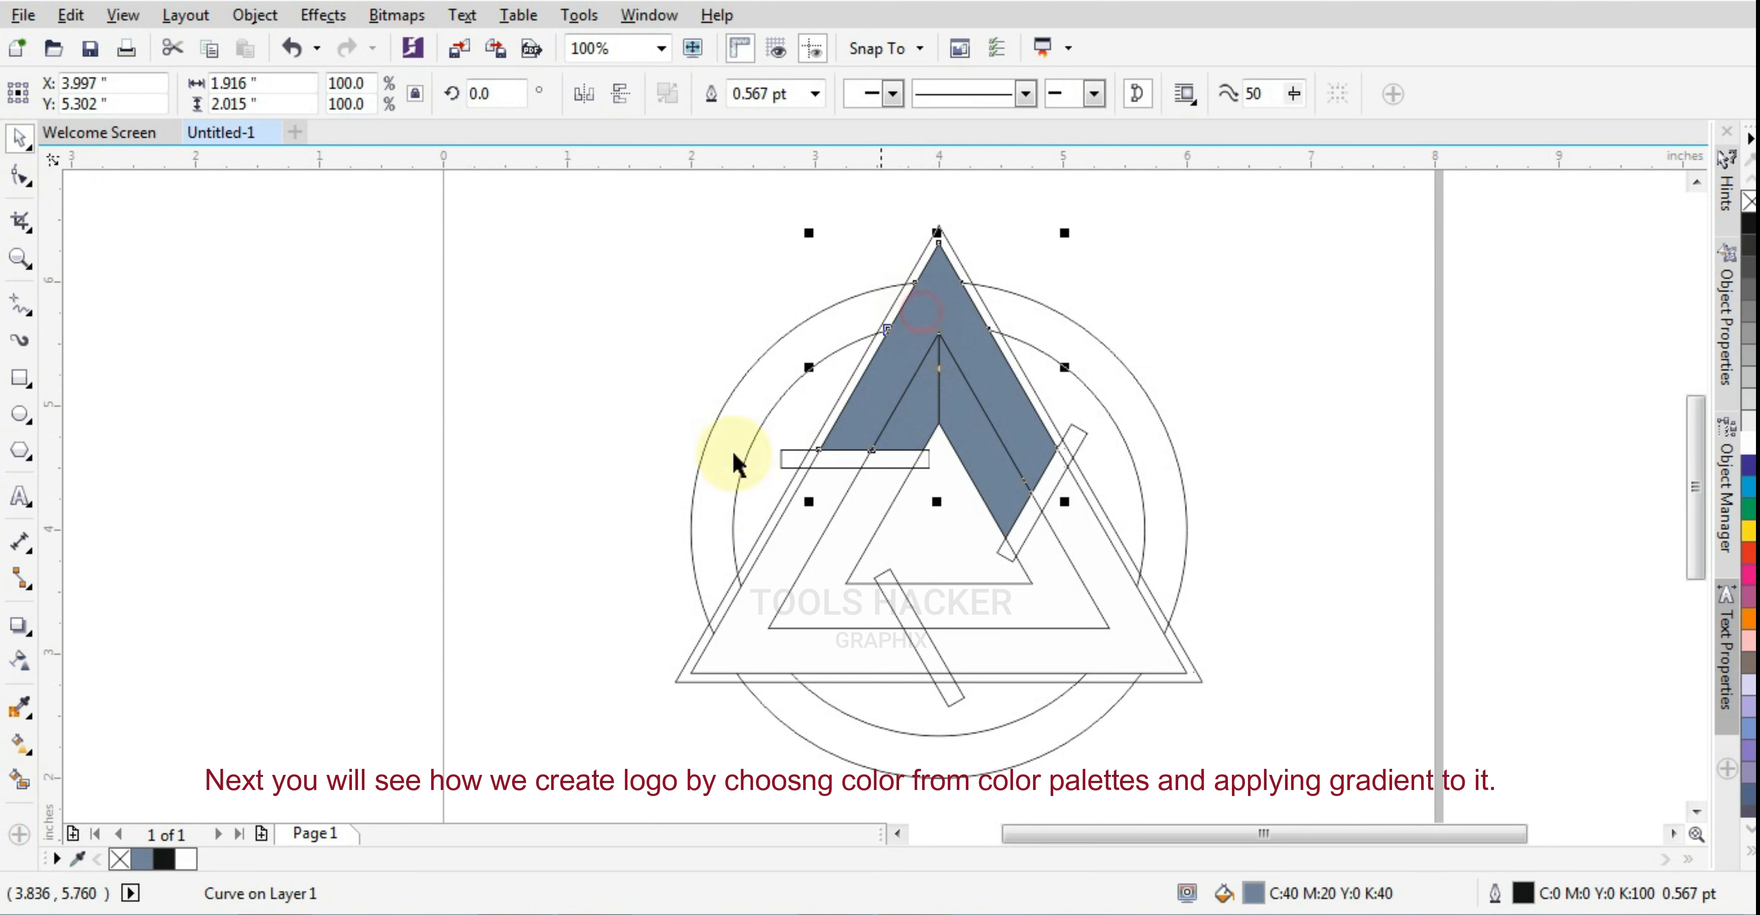
pyautogui.click(20, 742)
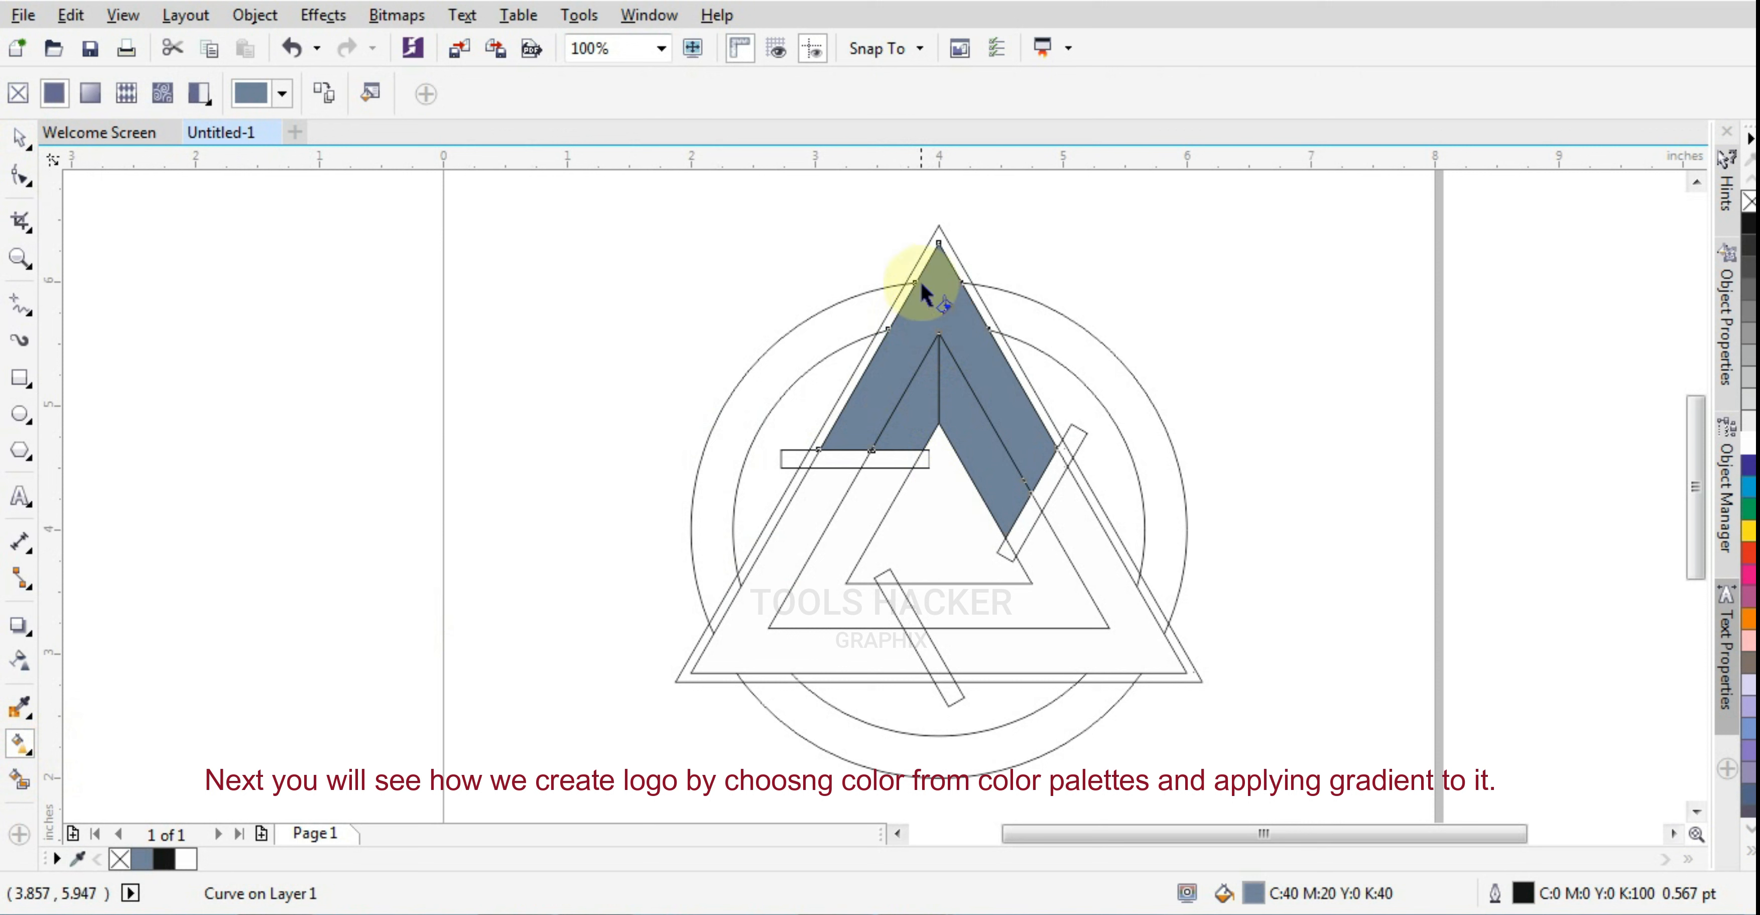
pyautogui.moveTo(915, 267); pyautogui.dragTo(994, 490)
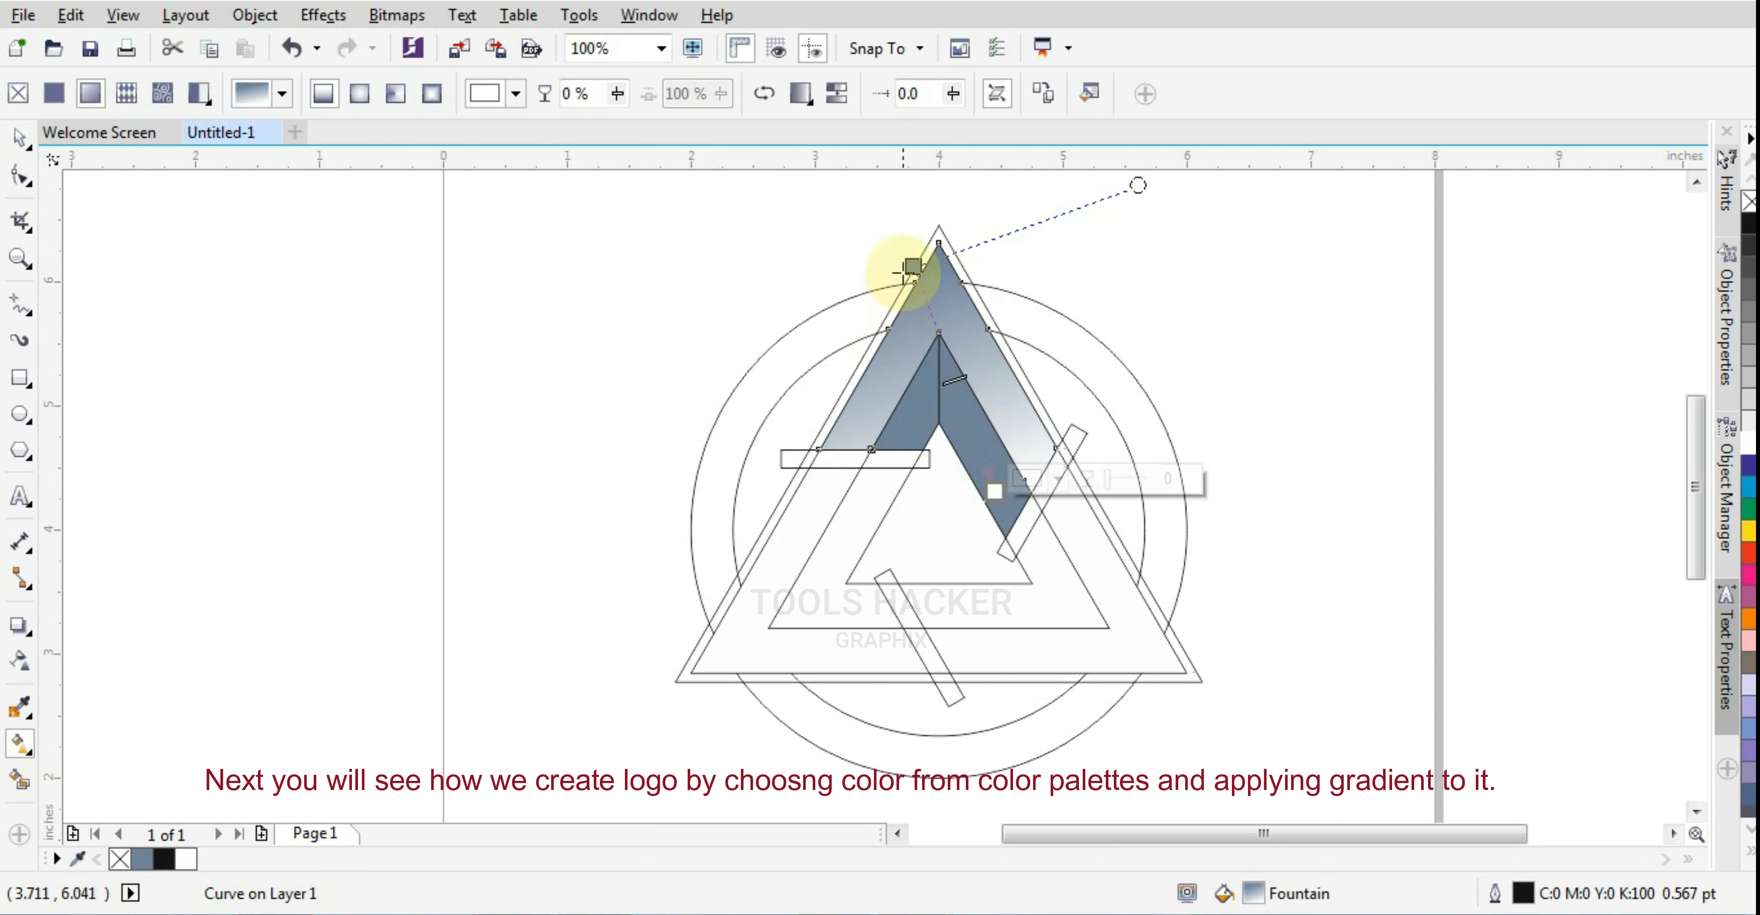
pyautogui.moveTo(909, 272); pyautogui.dragTo(919, 257)
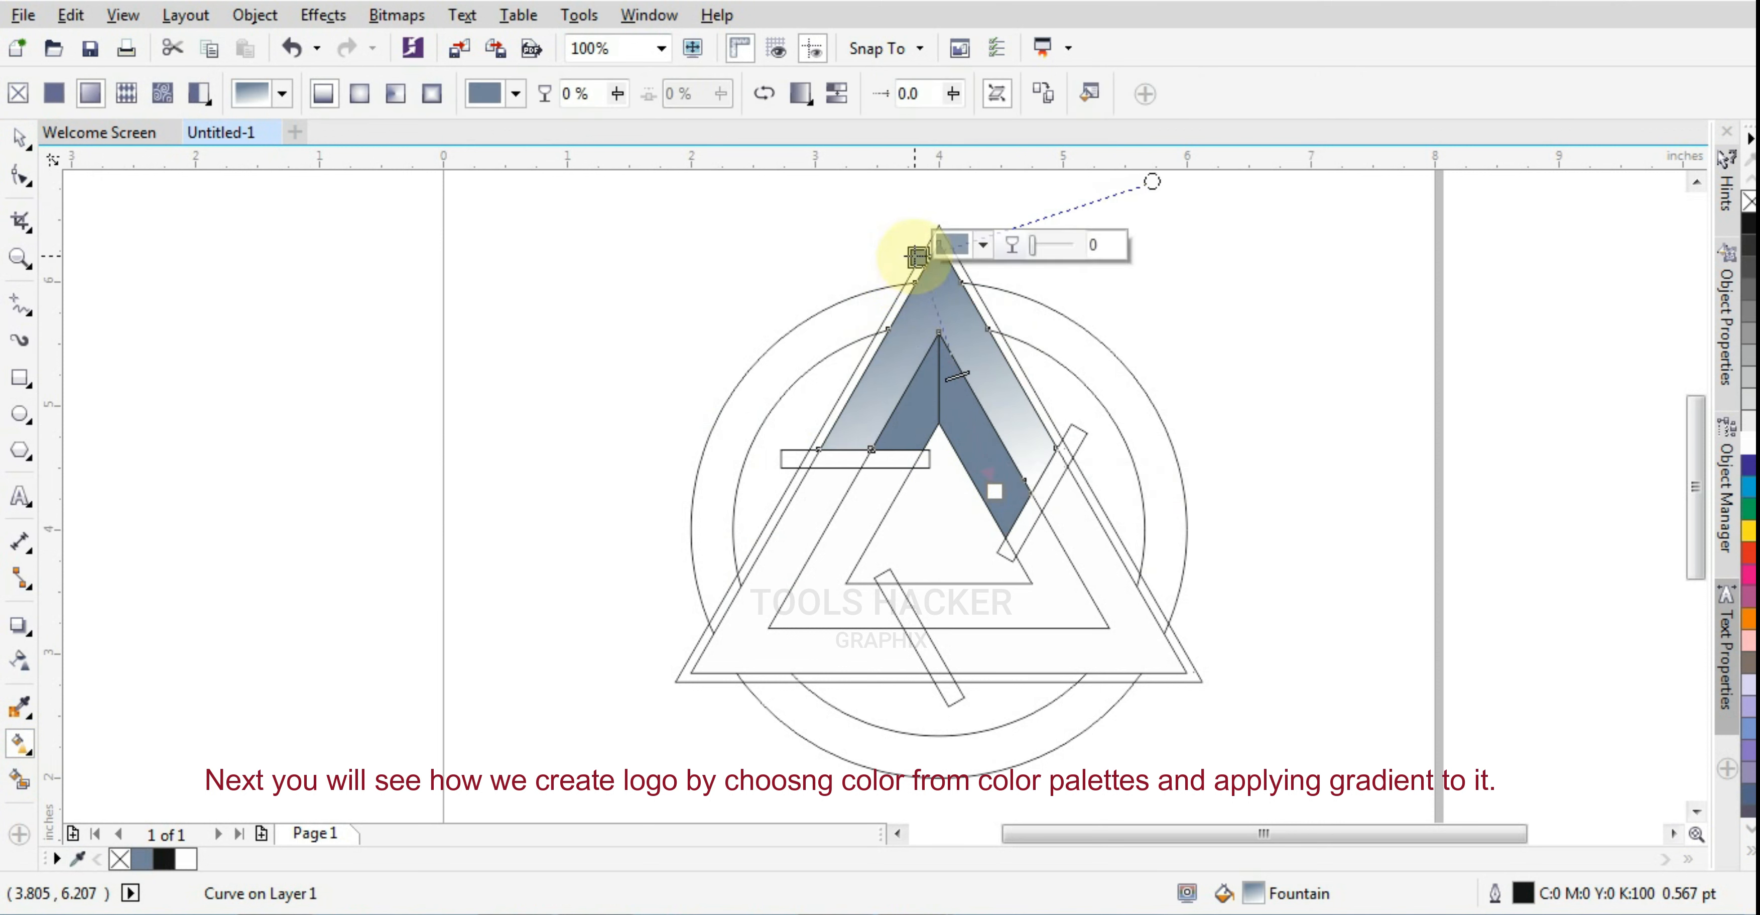
# Set the gradient's start color to C 0, M 0, Y 0, K 40
pyautogui.click(982, 245)
pyautogui.click(1196, 376)
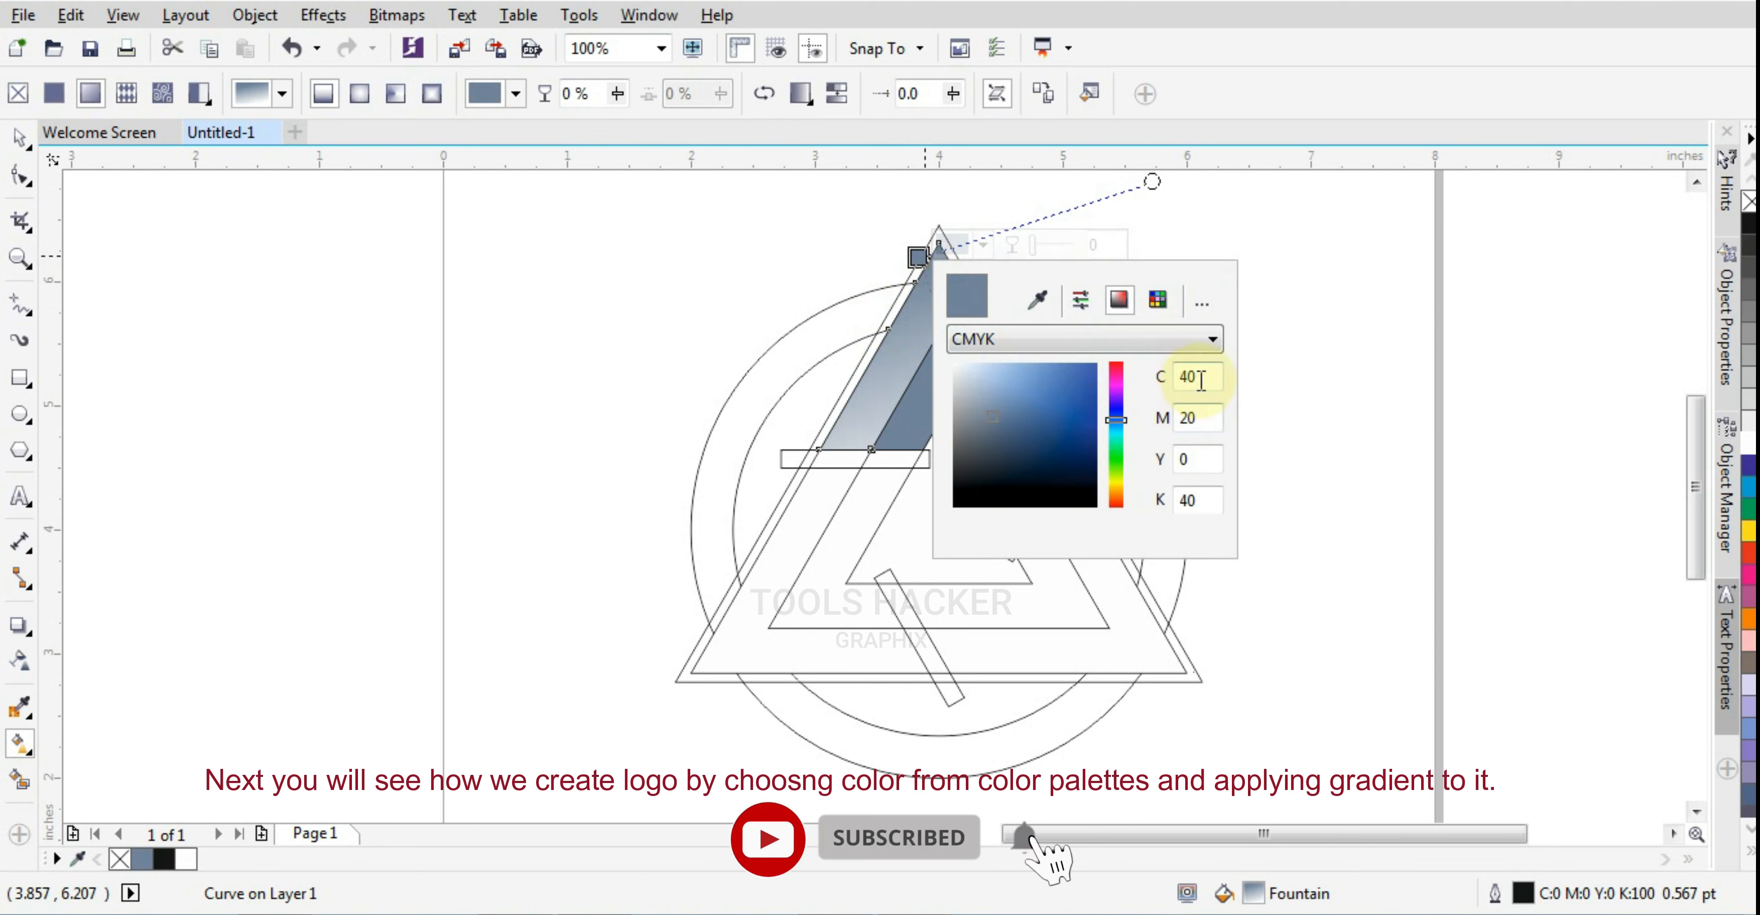
pyautogui.write('0')
pyautogui.press('Tab')
pyautogui.write('0')
pyautogui.press('Tab')
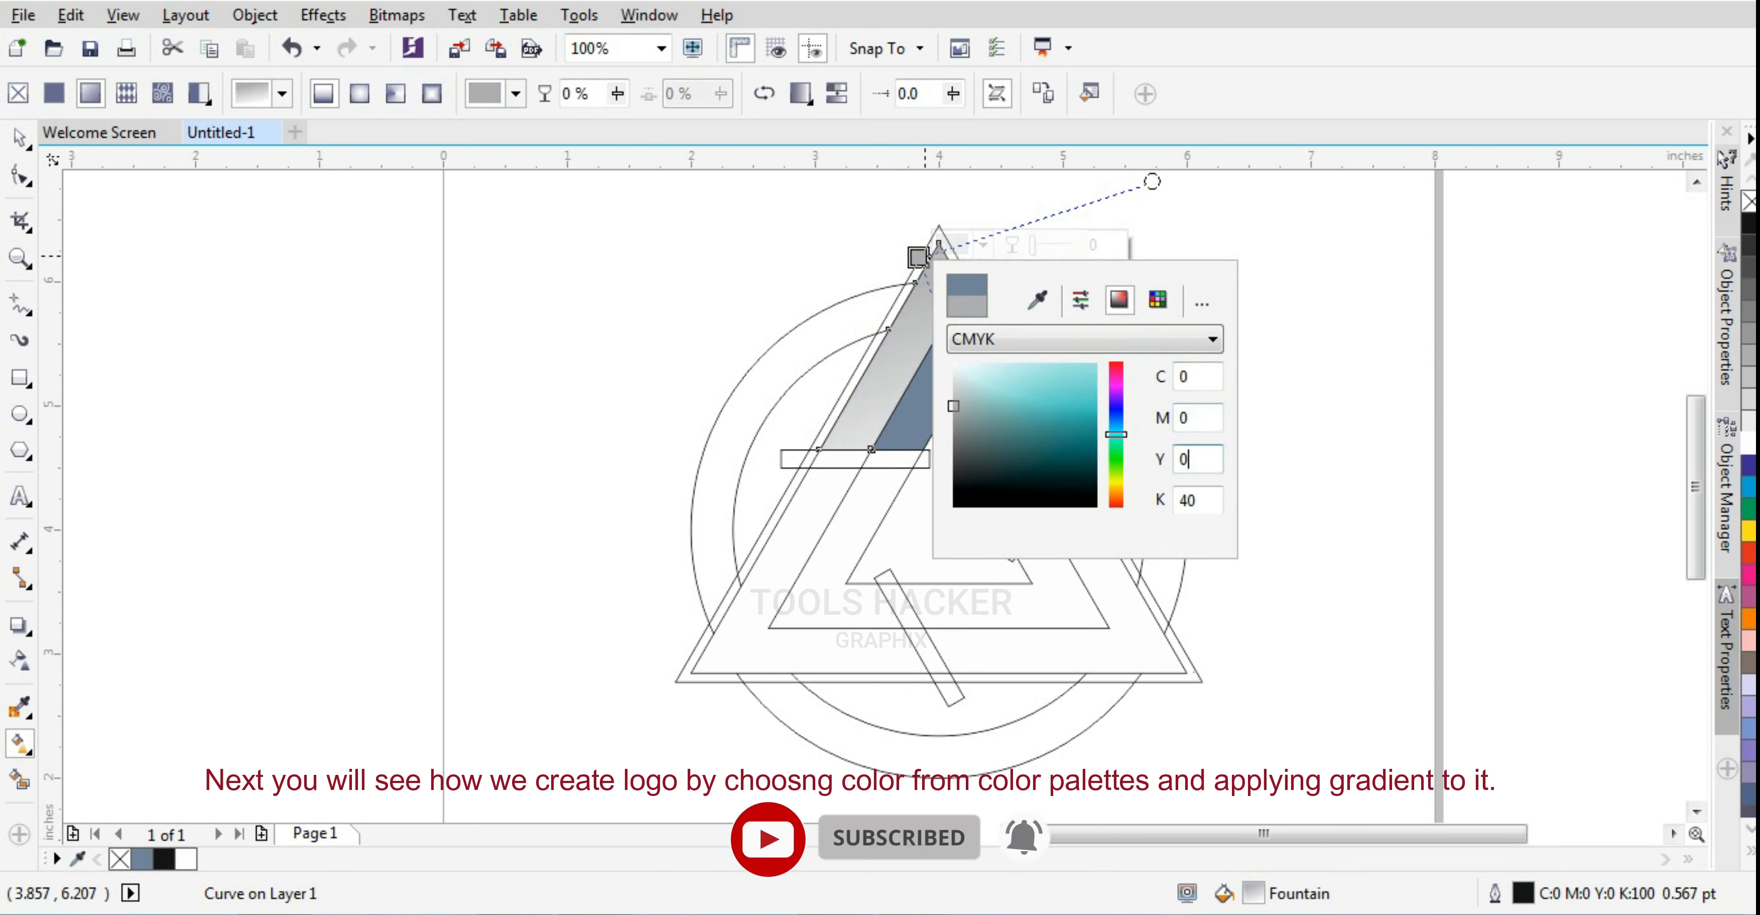
# Fill the inner facet to the left of the vertical line with near-black gray
pyautogui.click(912, 392)
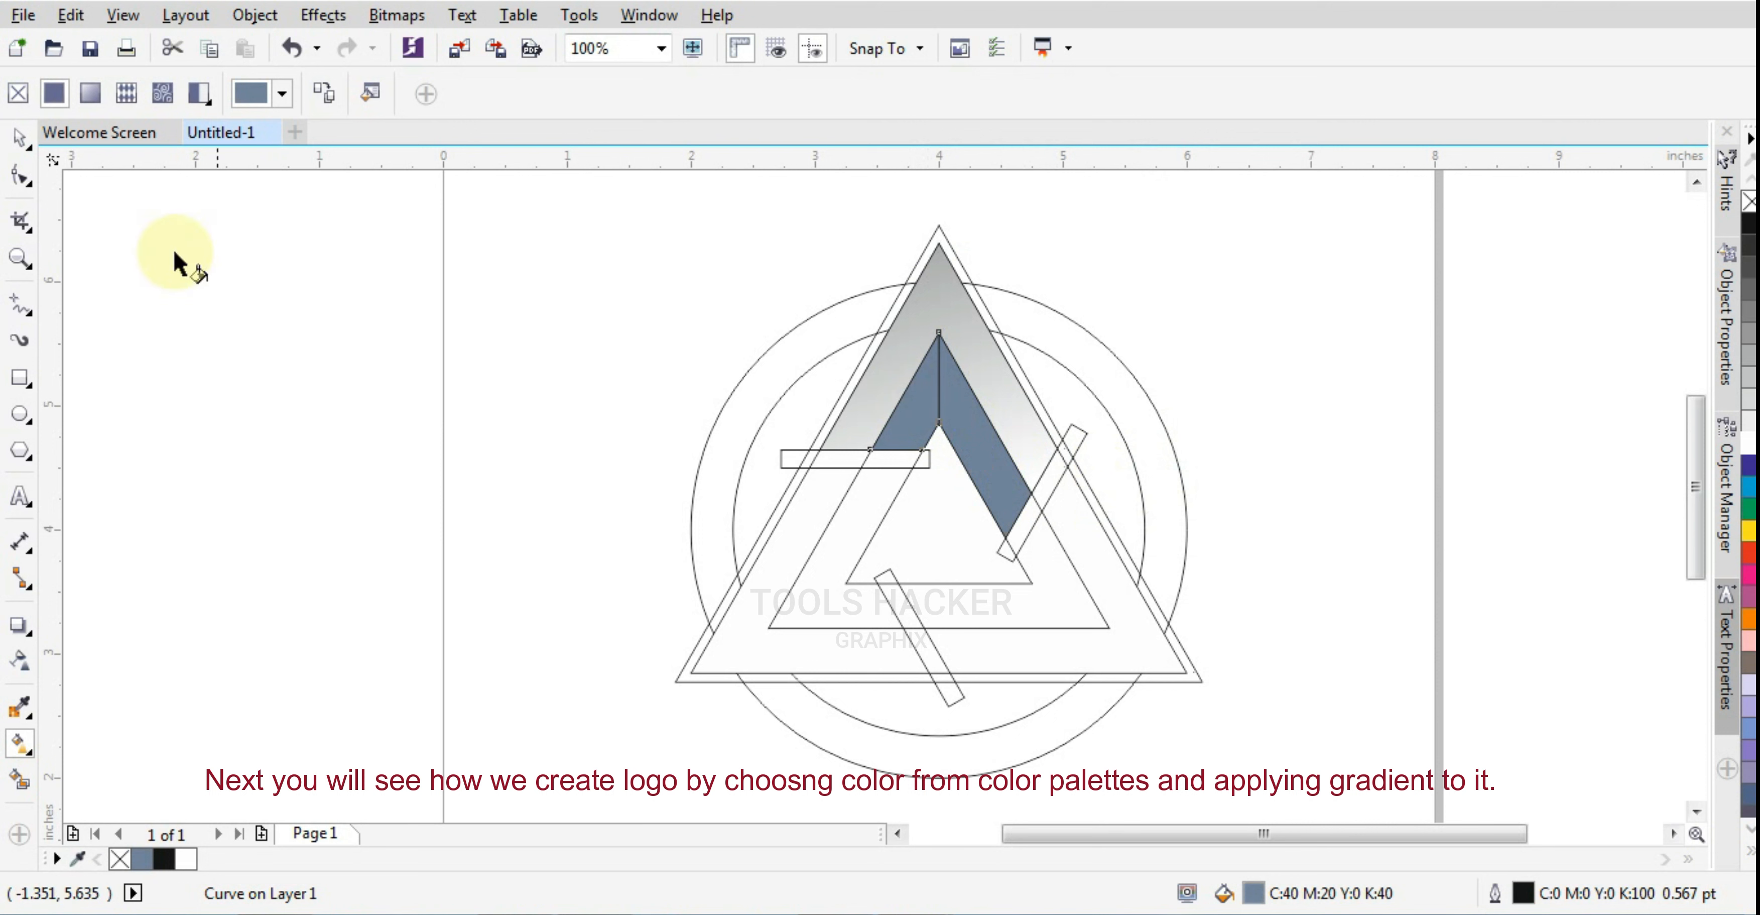
pyautogui.click(19, 139)
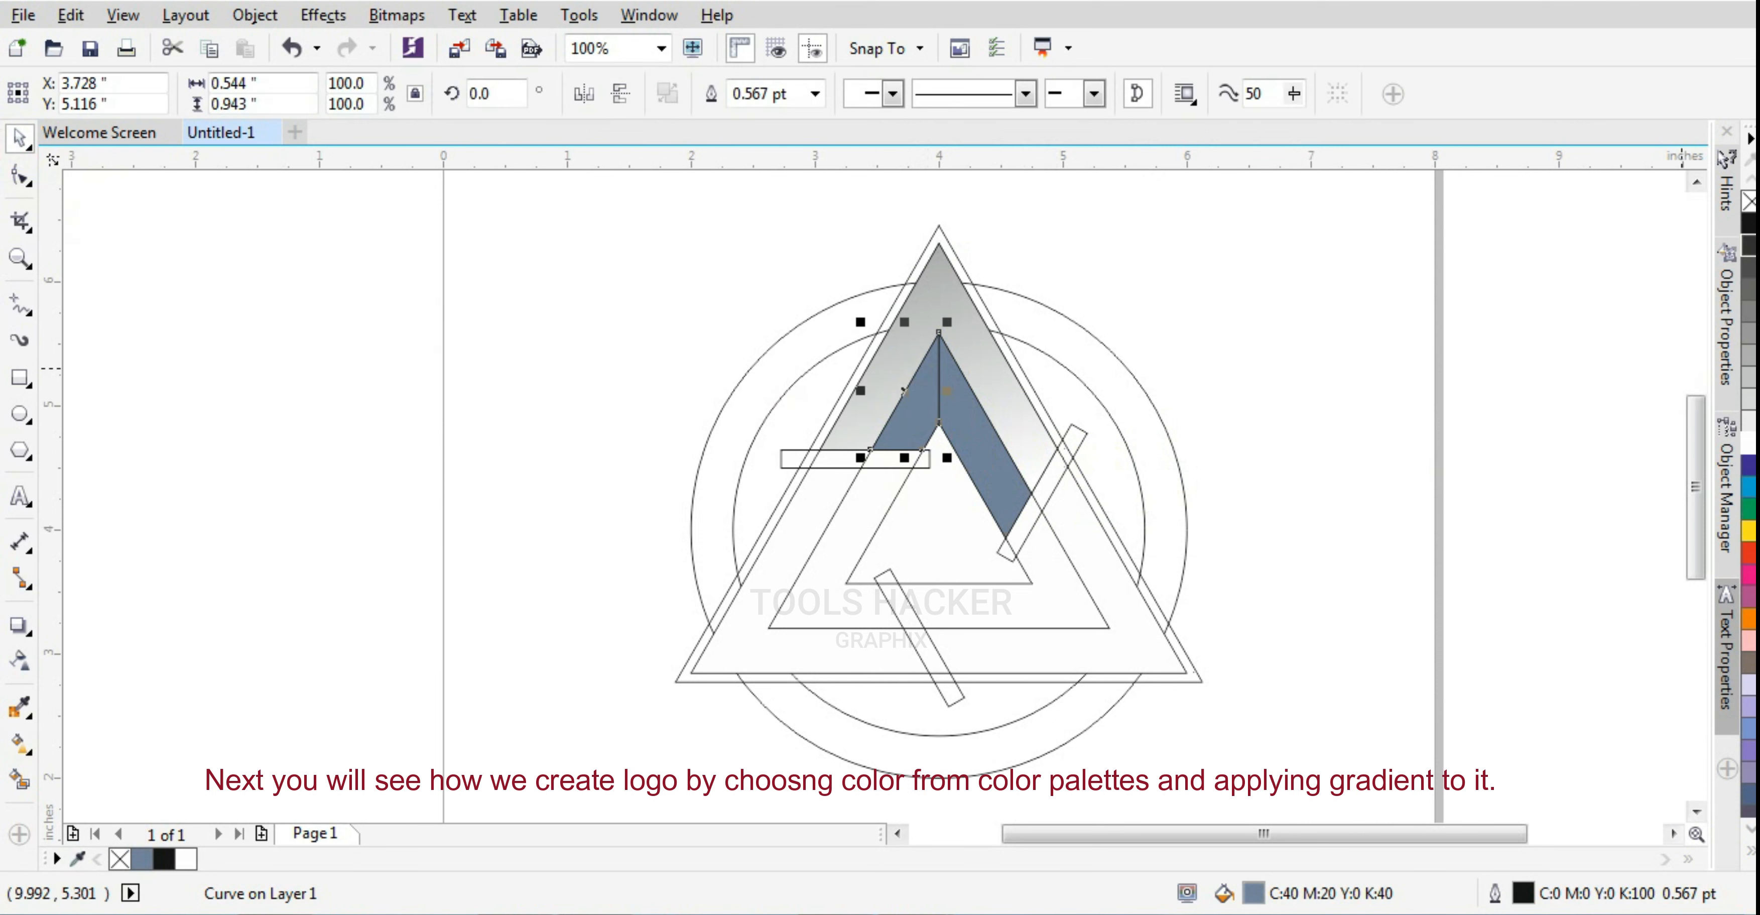
pyautogui.click(1750, 246)
pyautogui.click(1319, 438)
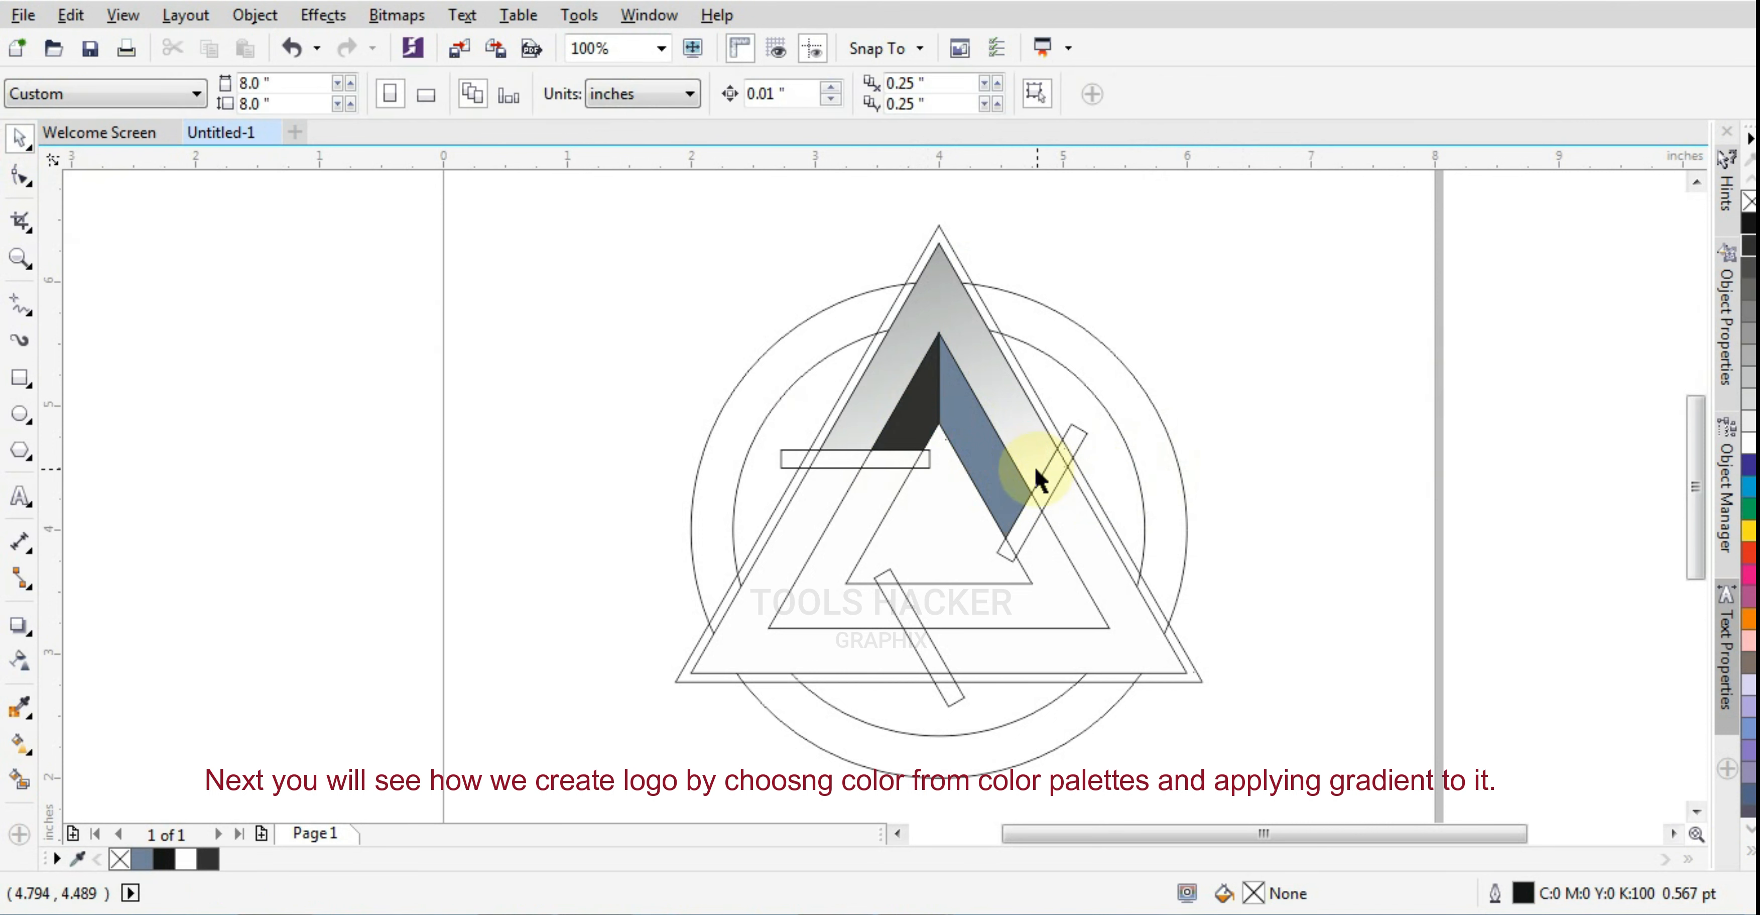
# Fill the inner facet to the right of the vertical line with 50% black gray
pyautogui.click(996, 471)
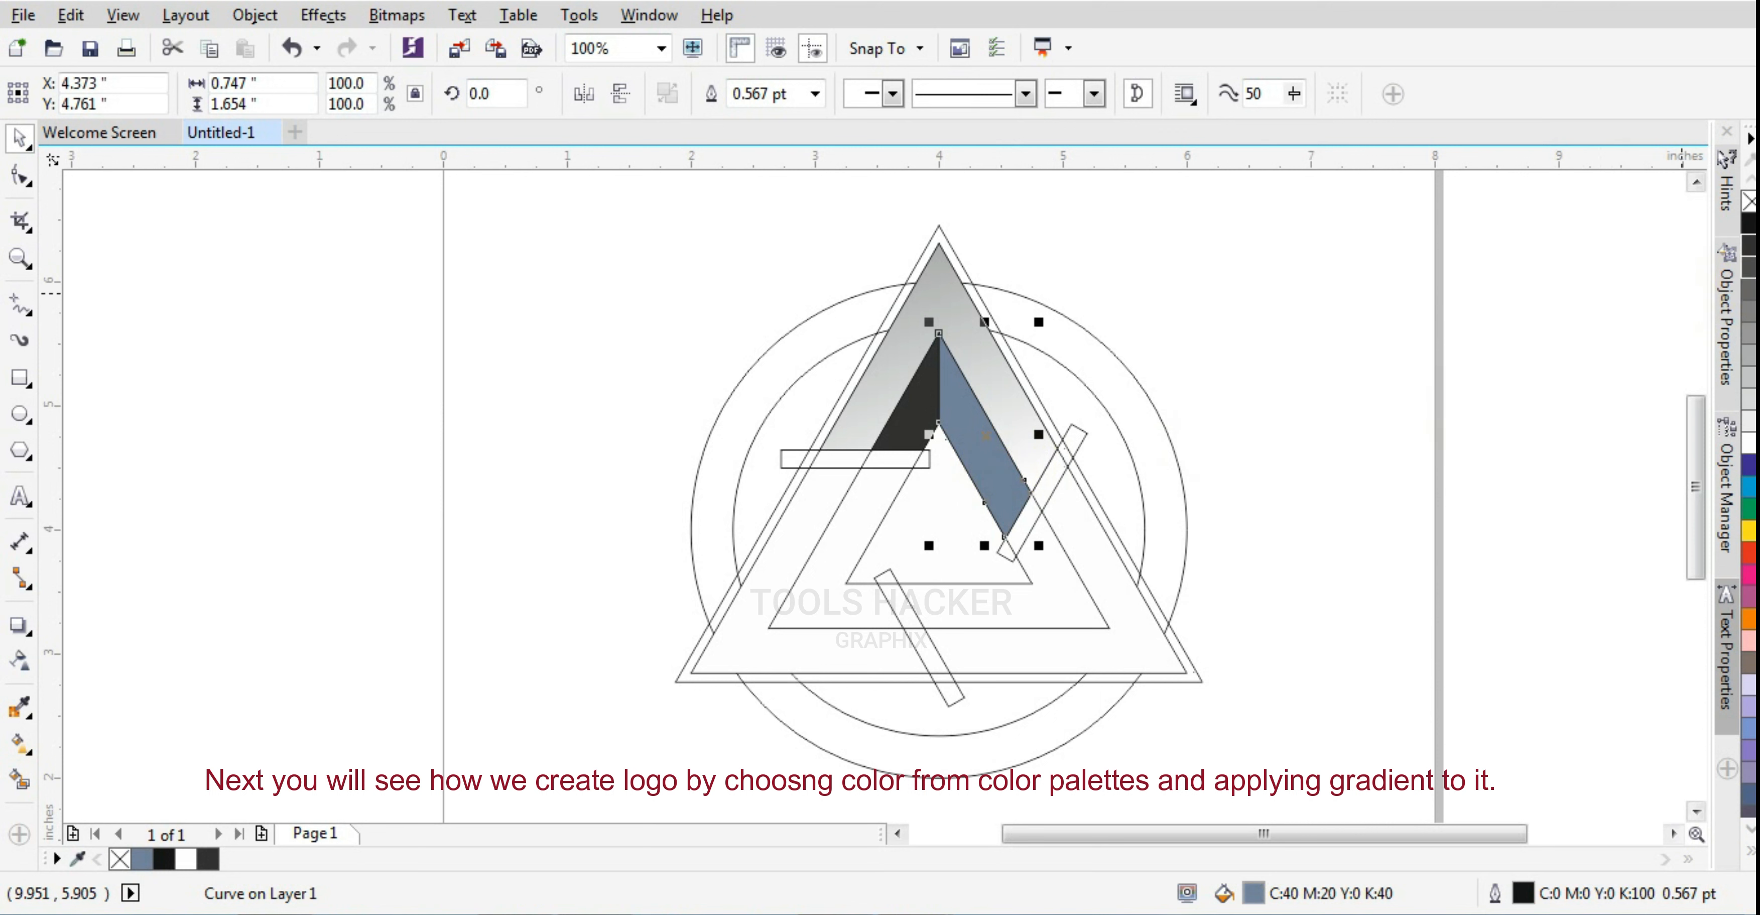
pyautogui.click(1749, 267)
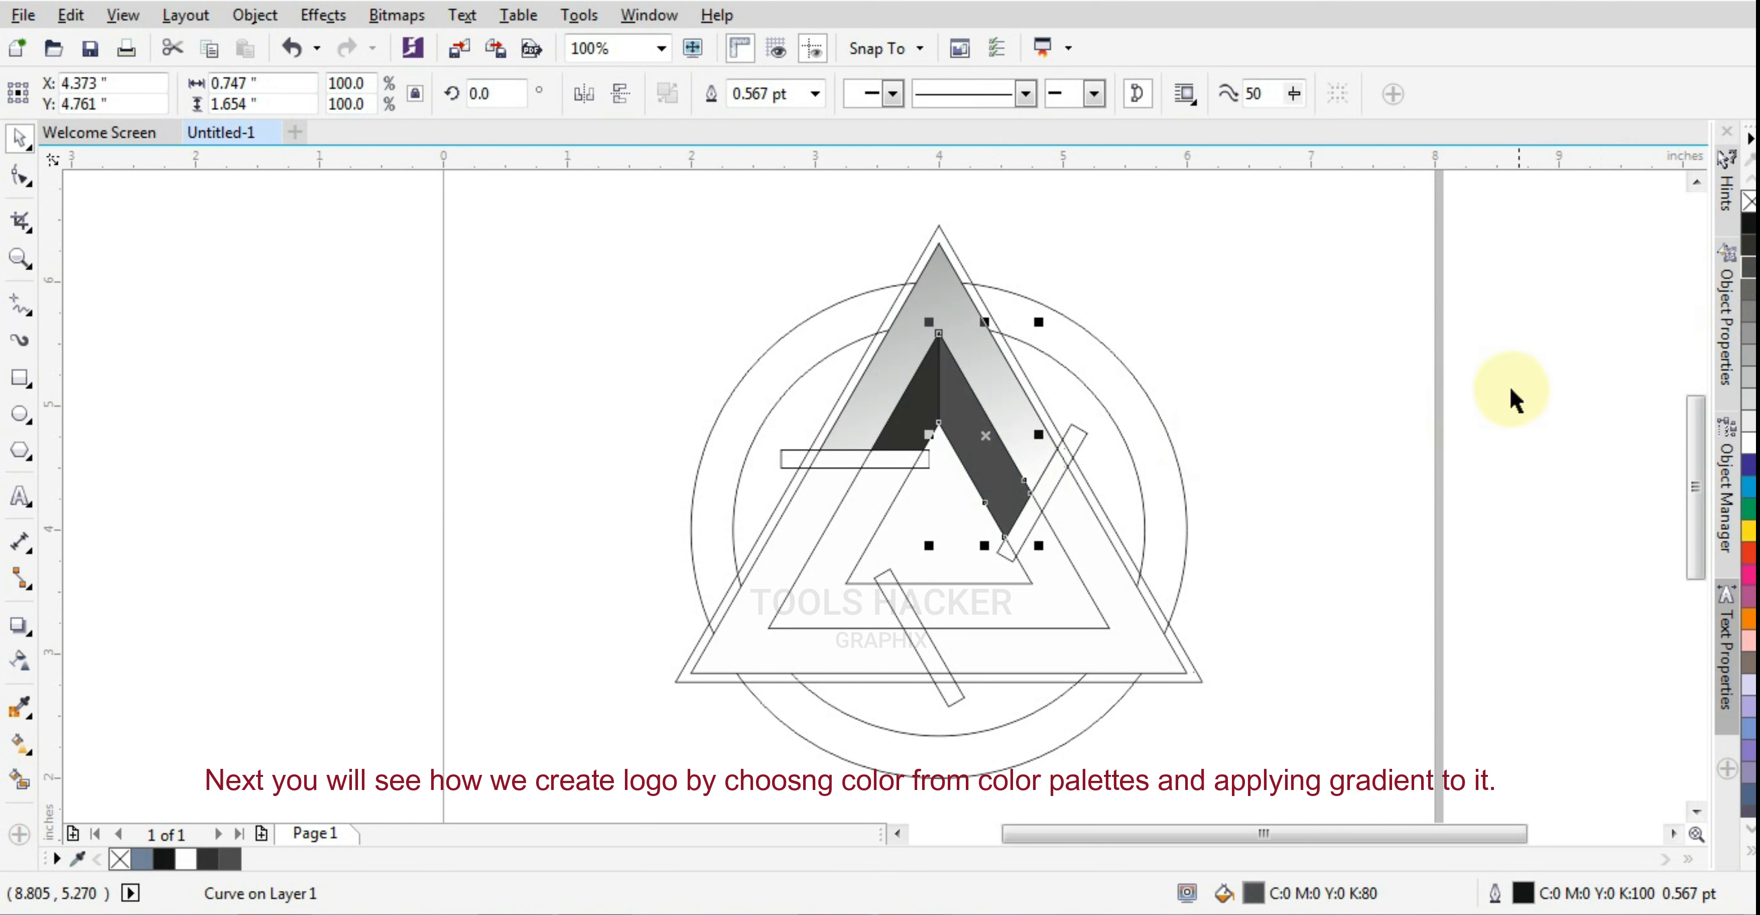
pyautogui.click(1749, 336)
pyautogui.click(1343, 390)
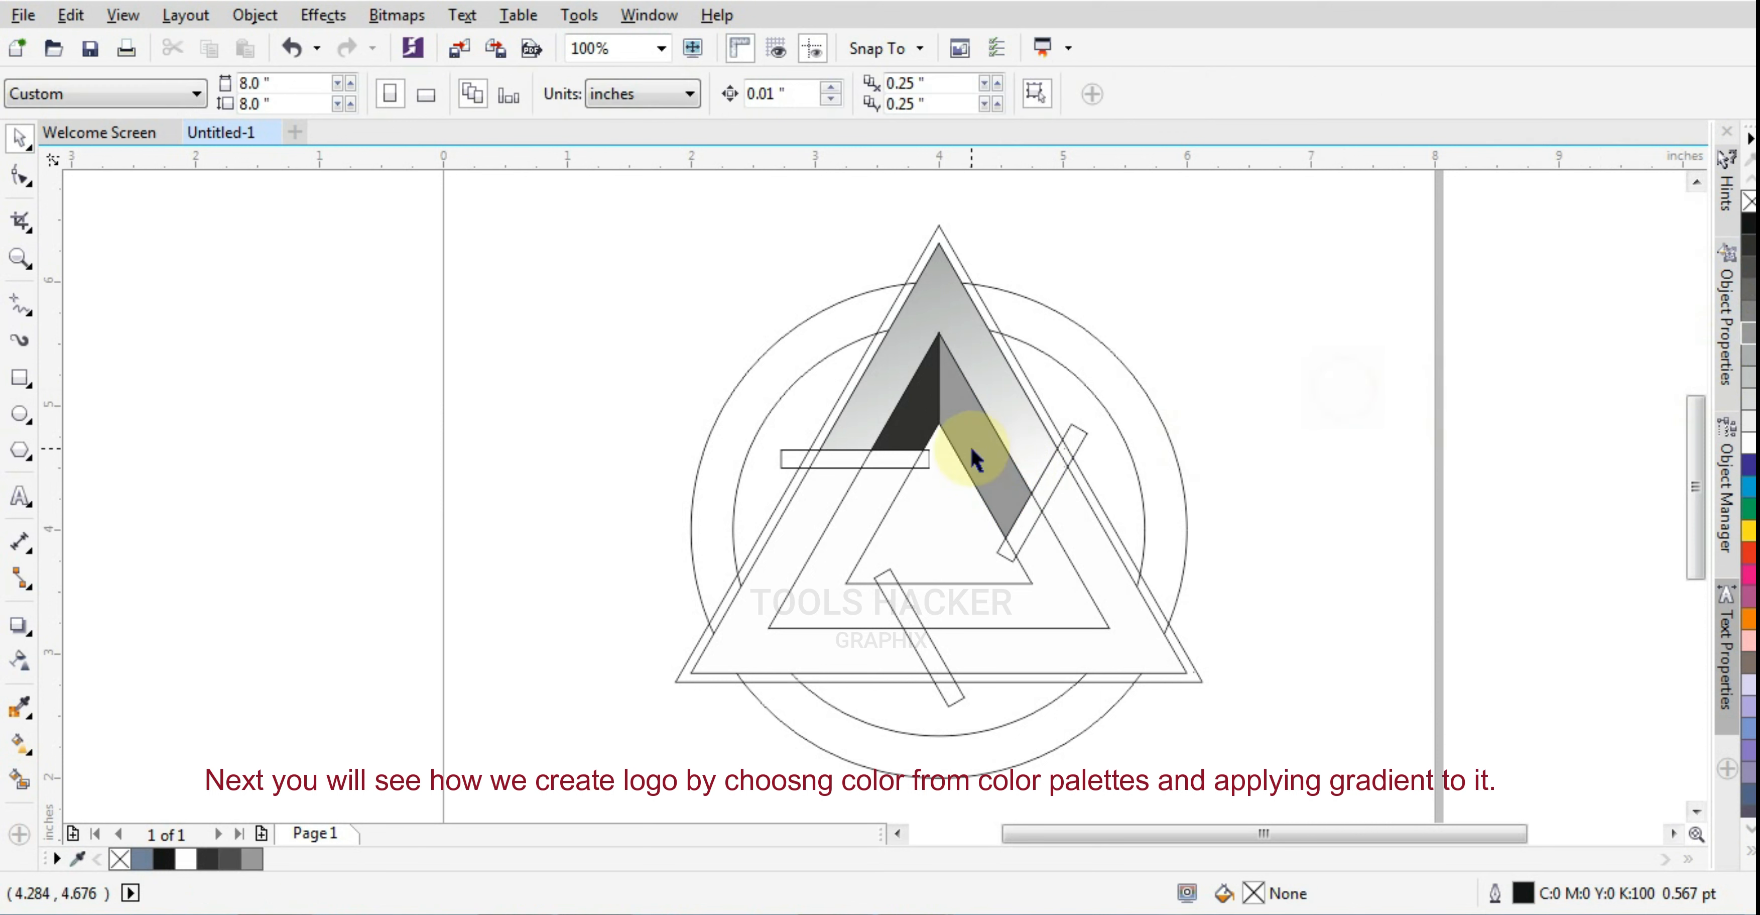
pyautogui.click(986, 455)
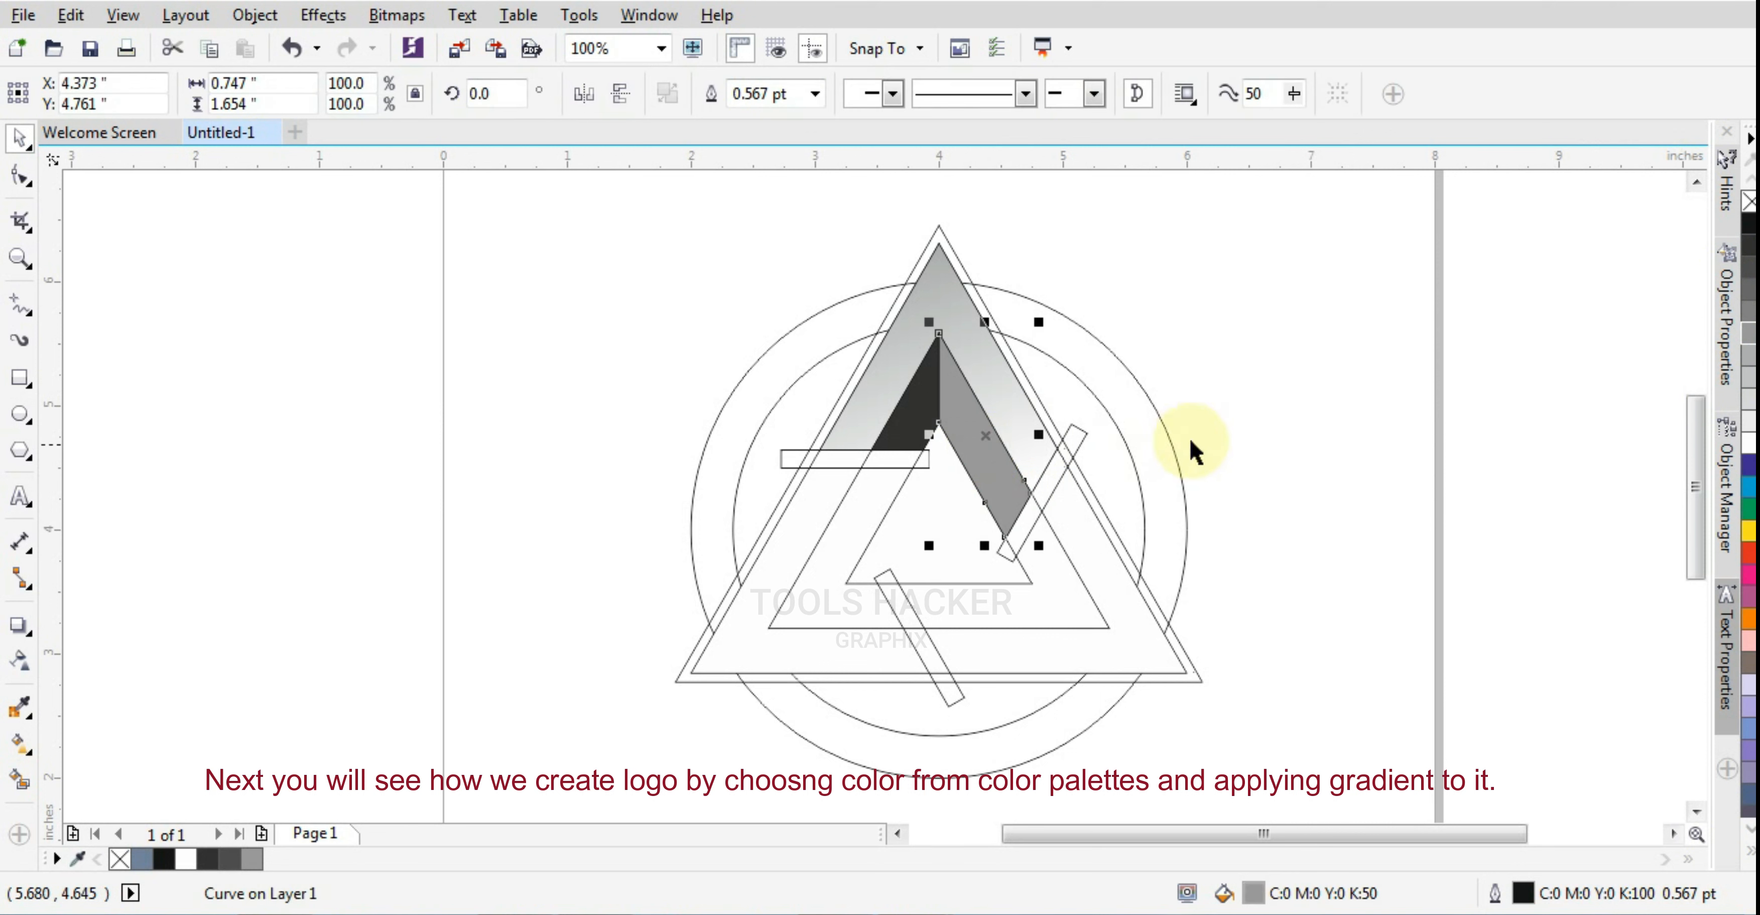
pyautogui.click(1237, 431)
# Group the right facet, the left facet and the gradient outer band into one object
pyautogui.click(982, 431)
pyautogui.keyDown('shift'); pyautogui.click(914, 415); pyautogui.keyUp('shift')
pyautogui.keyDown('shift'); pyautogui.click(939, 301); pyautogui.keyUp('shift')
pyautogui.hotkey('ctrl', 'g')
# Move the group's rotation center to the circles' center and create a copy rotated to 240 degrees at the lower-right corner of the triangle
pyautogui.click(946, 371)
pyautogui.moveTo(938, 390); pyautogui.dragTo(946, 518)
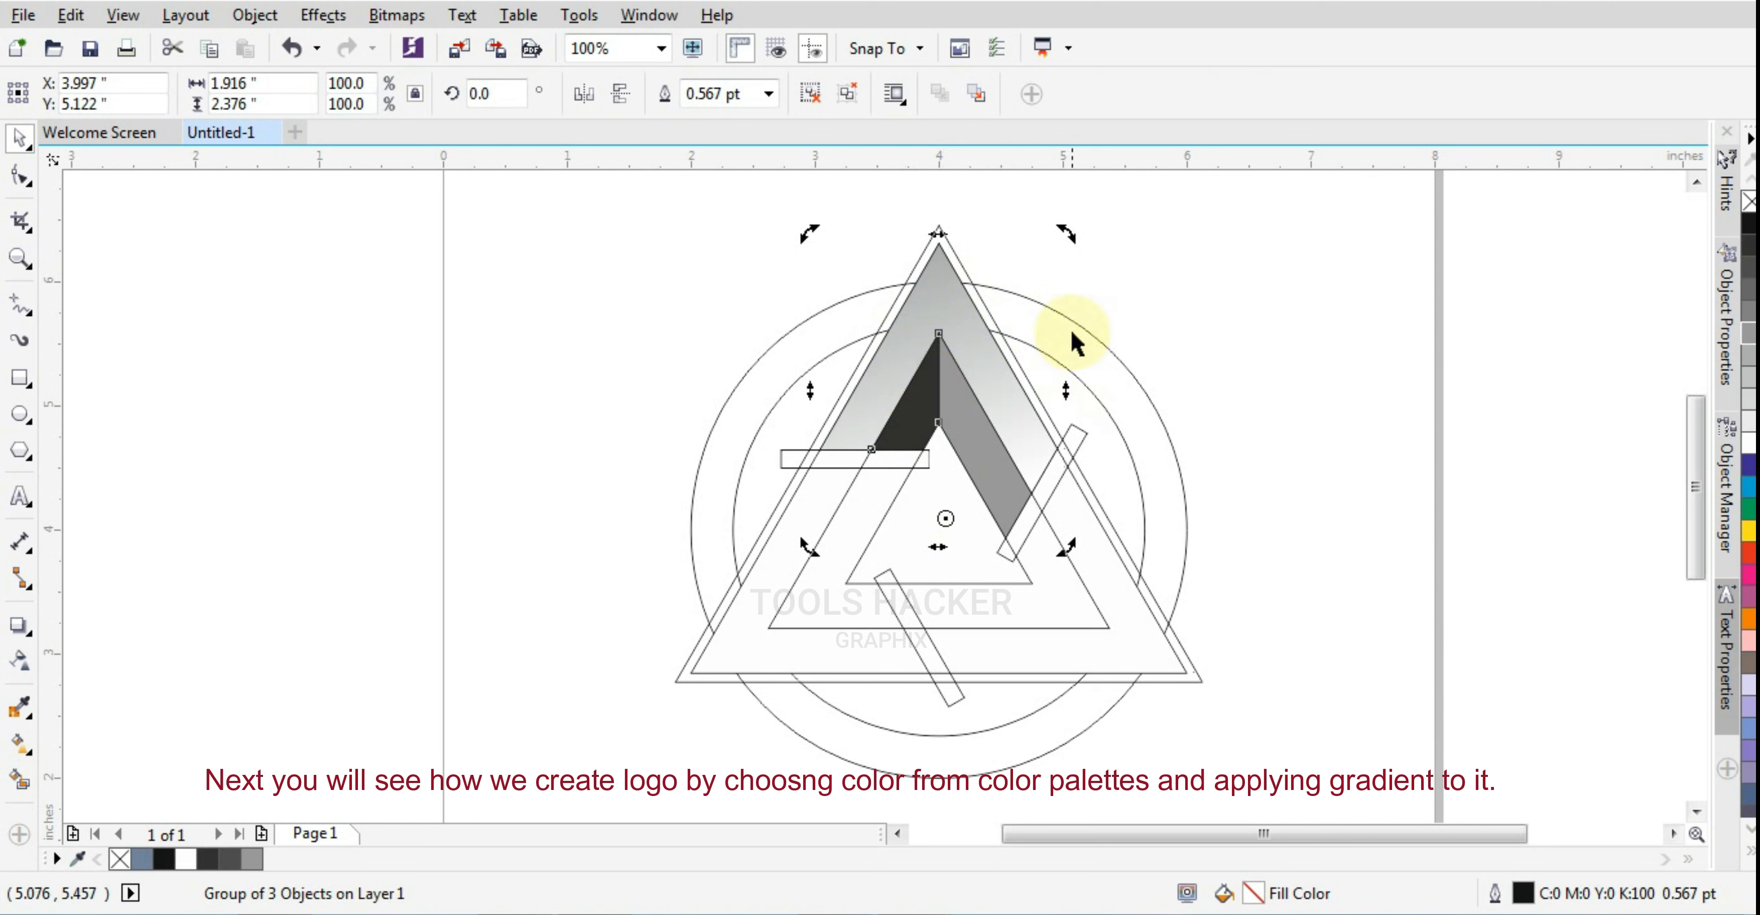
pyautogui.moveTo(1068, 238); pyautogui.dragTo(1020, 632)
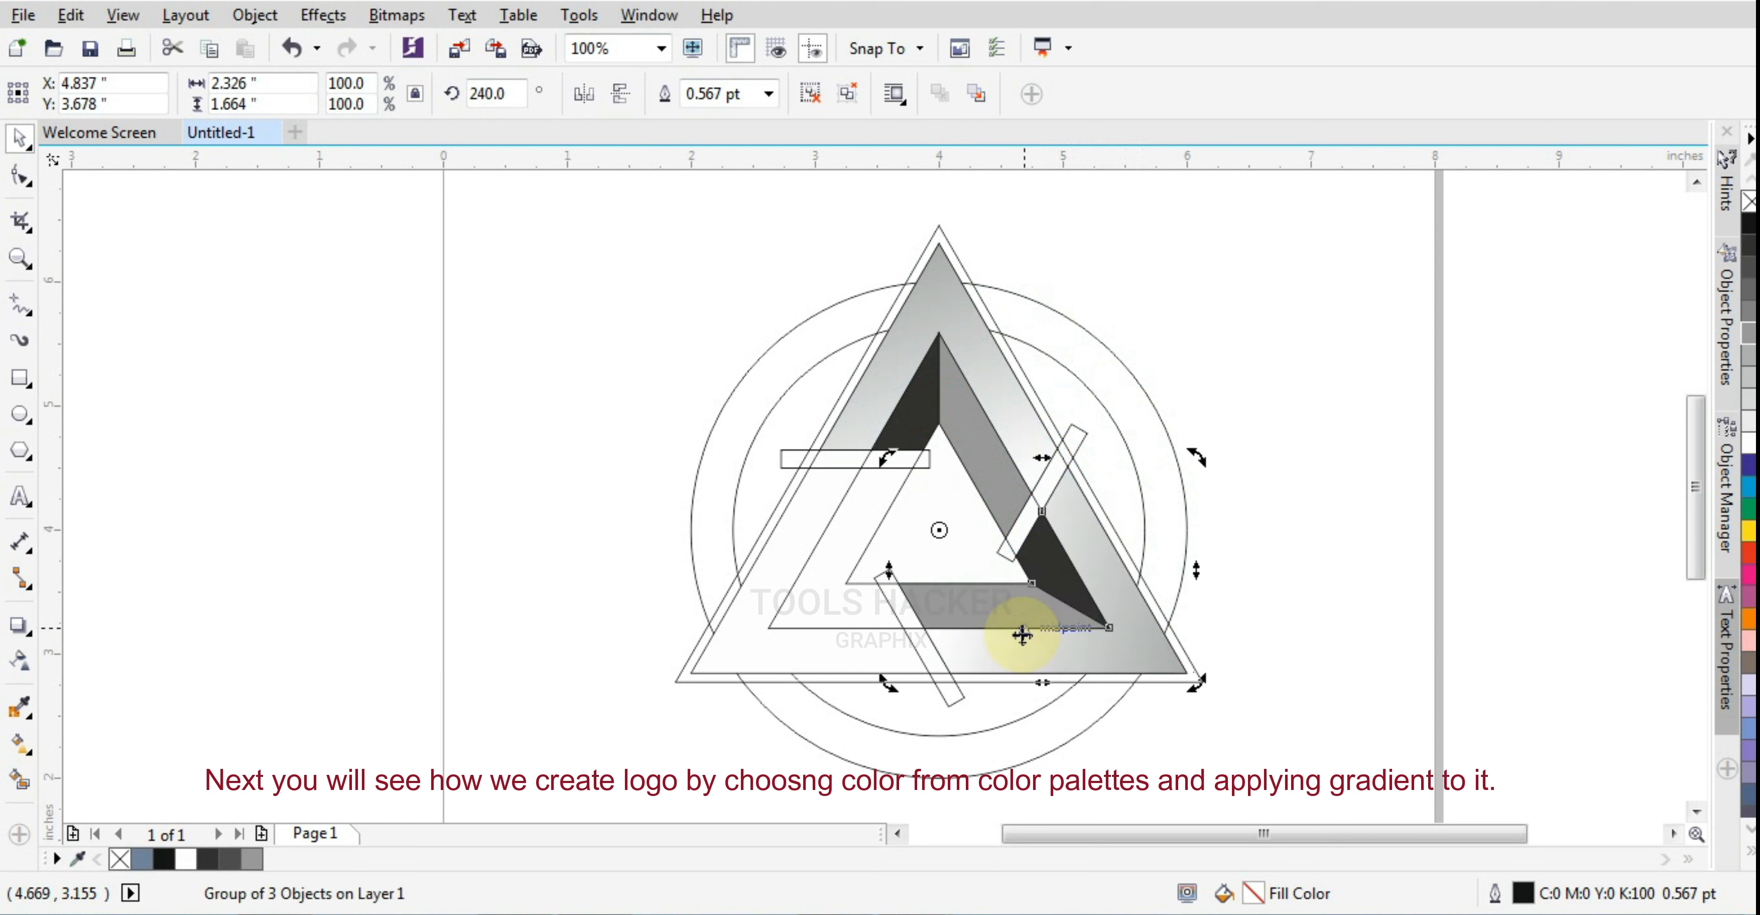
# Repeat the rotated duplication to place a third copy of the group at the triangle's lower-left corner
pyautogui.hotkey('ctrl', 'r')
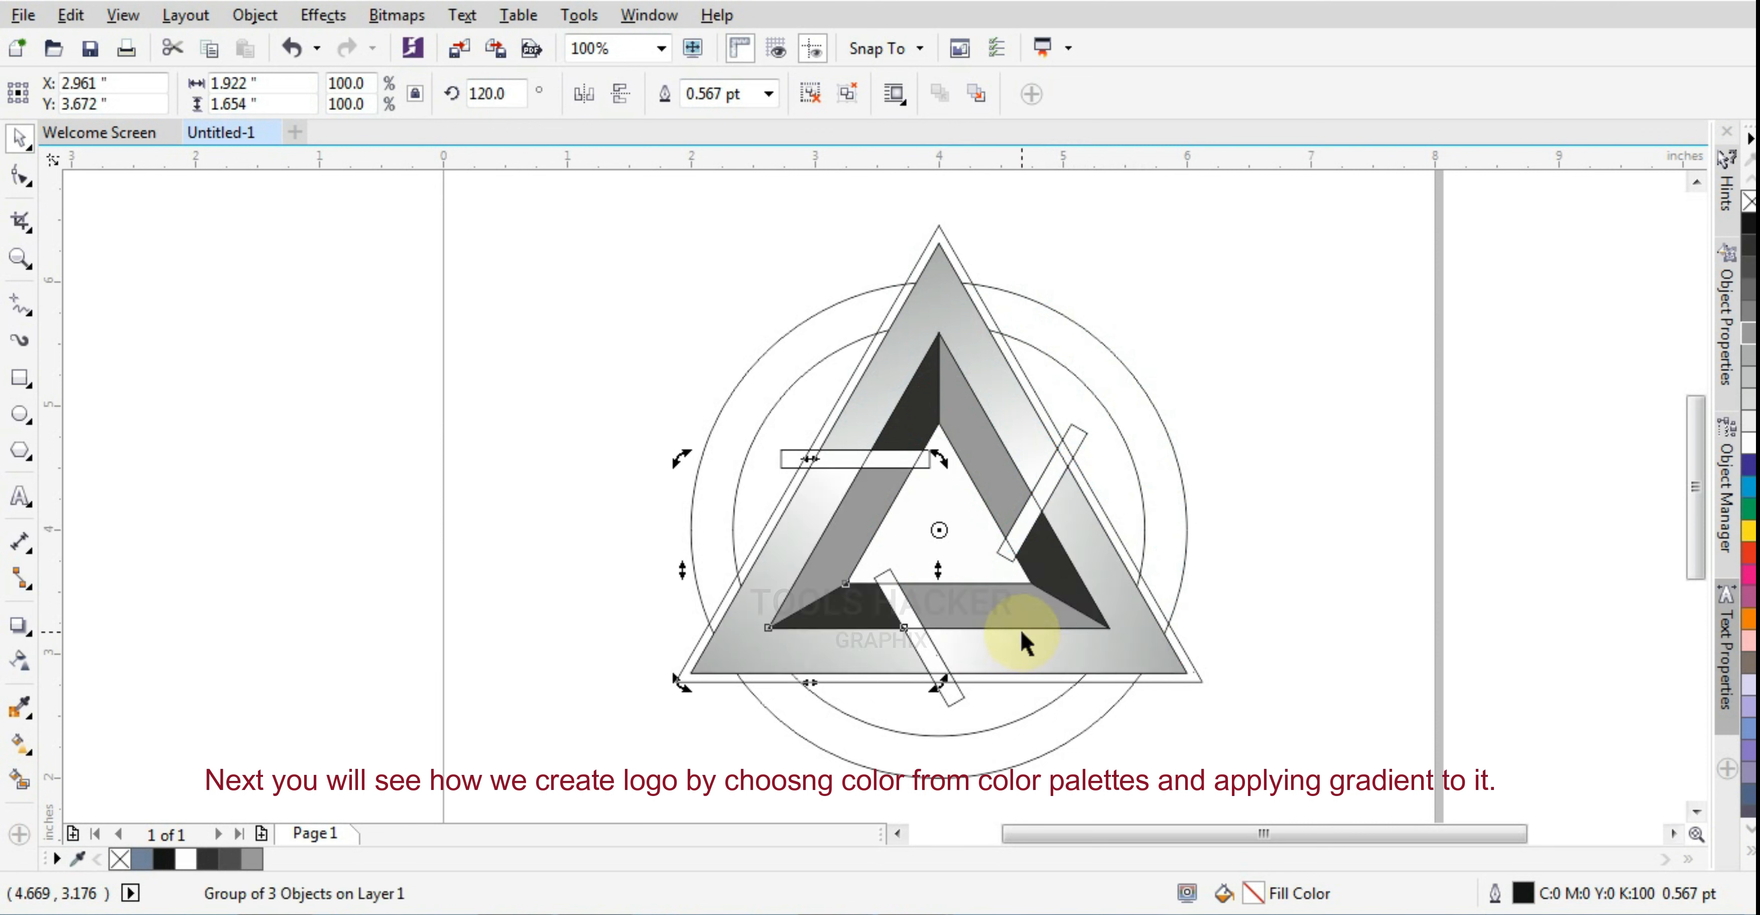
pyautogui.click(1327, 466)
# Delete the three narrow rotated bars crossing the gaps between the triangle's segments
pyautogui.click(1085, 426)
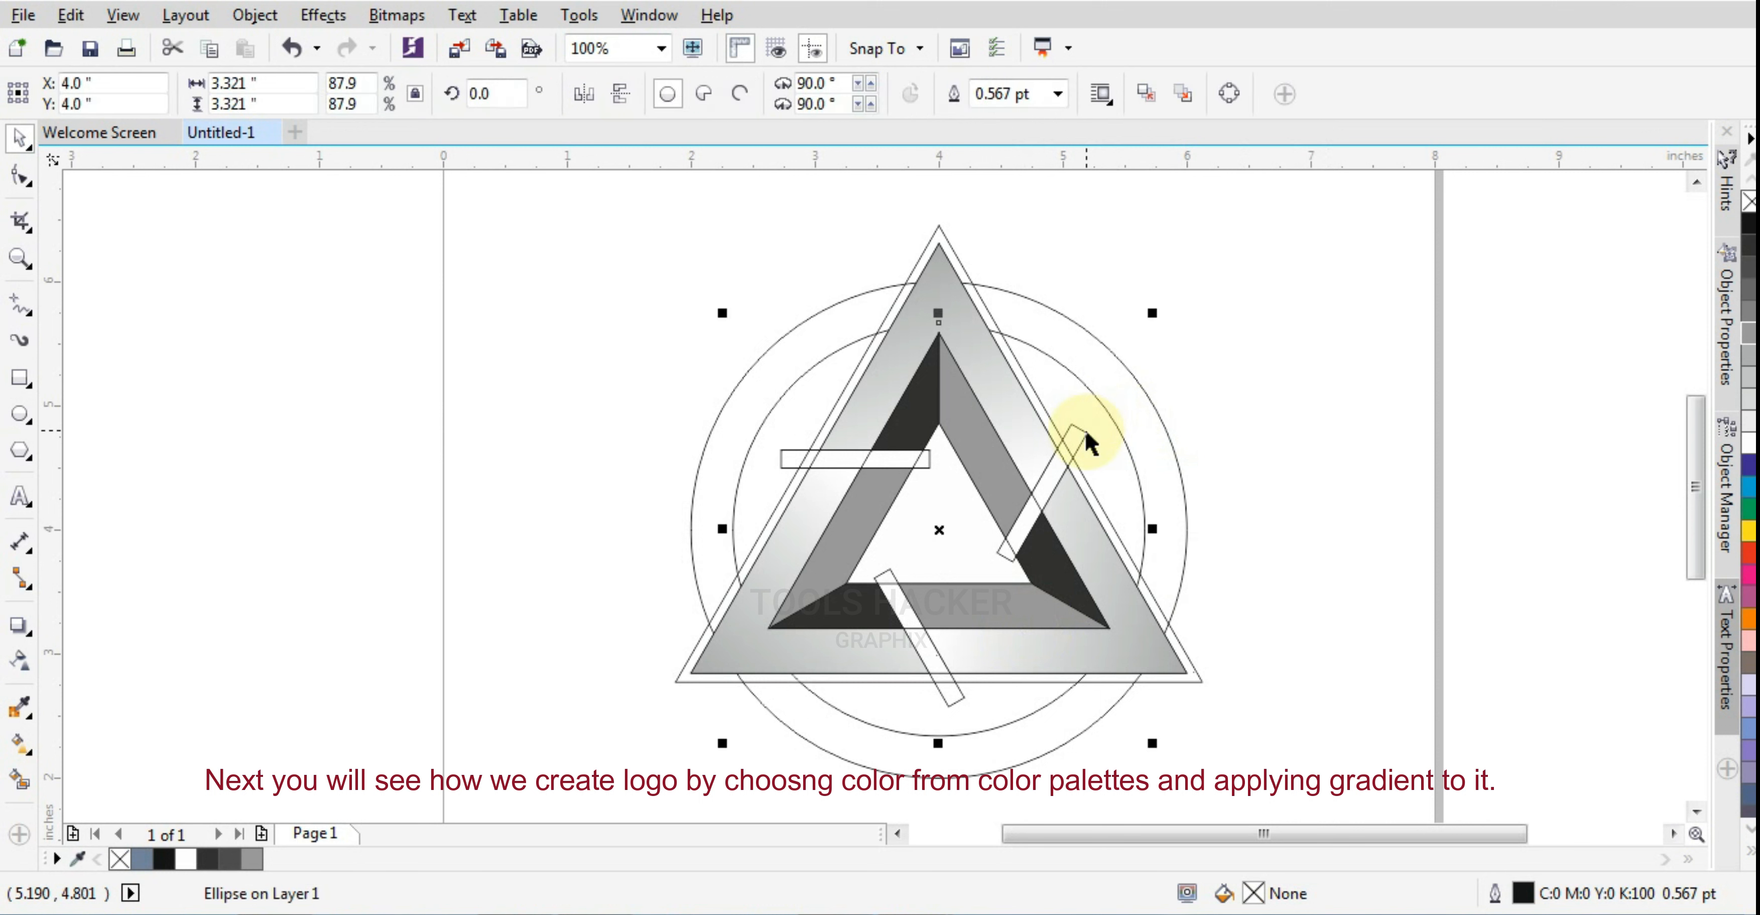
pyautogui.click(1086, 429)
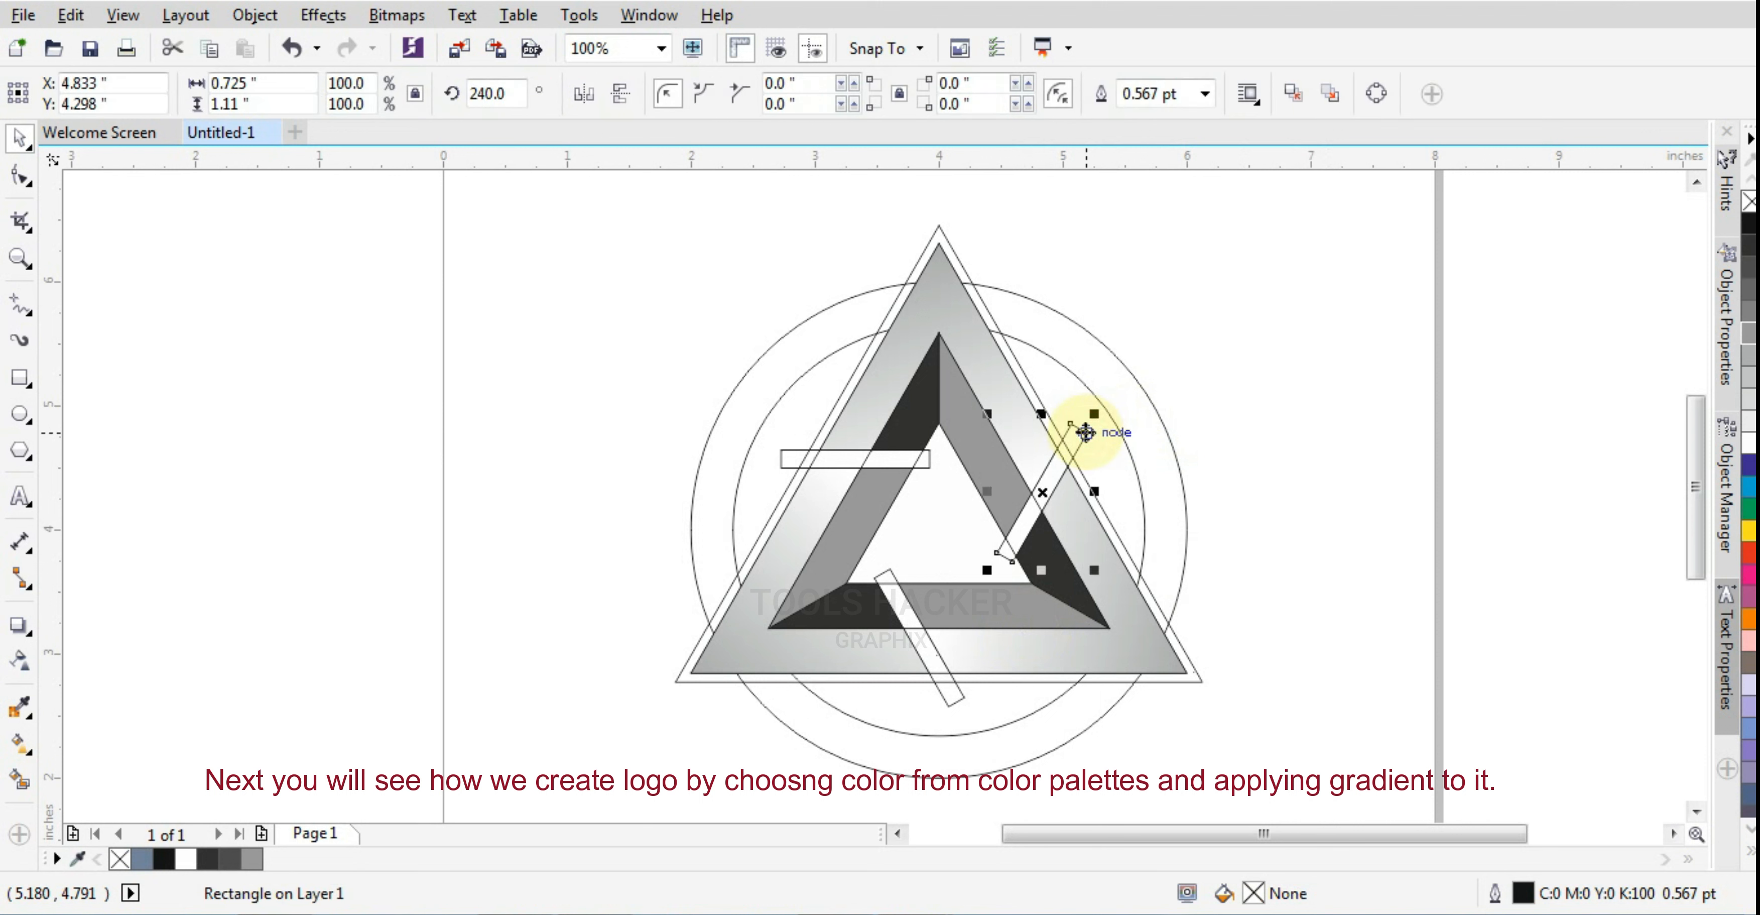
pyautogui.click(1035, 465)
pyautogui.click(931, 477)
pyautogui.click(933, 539)
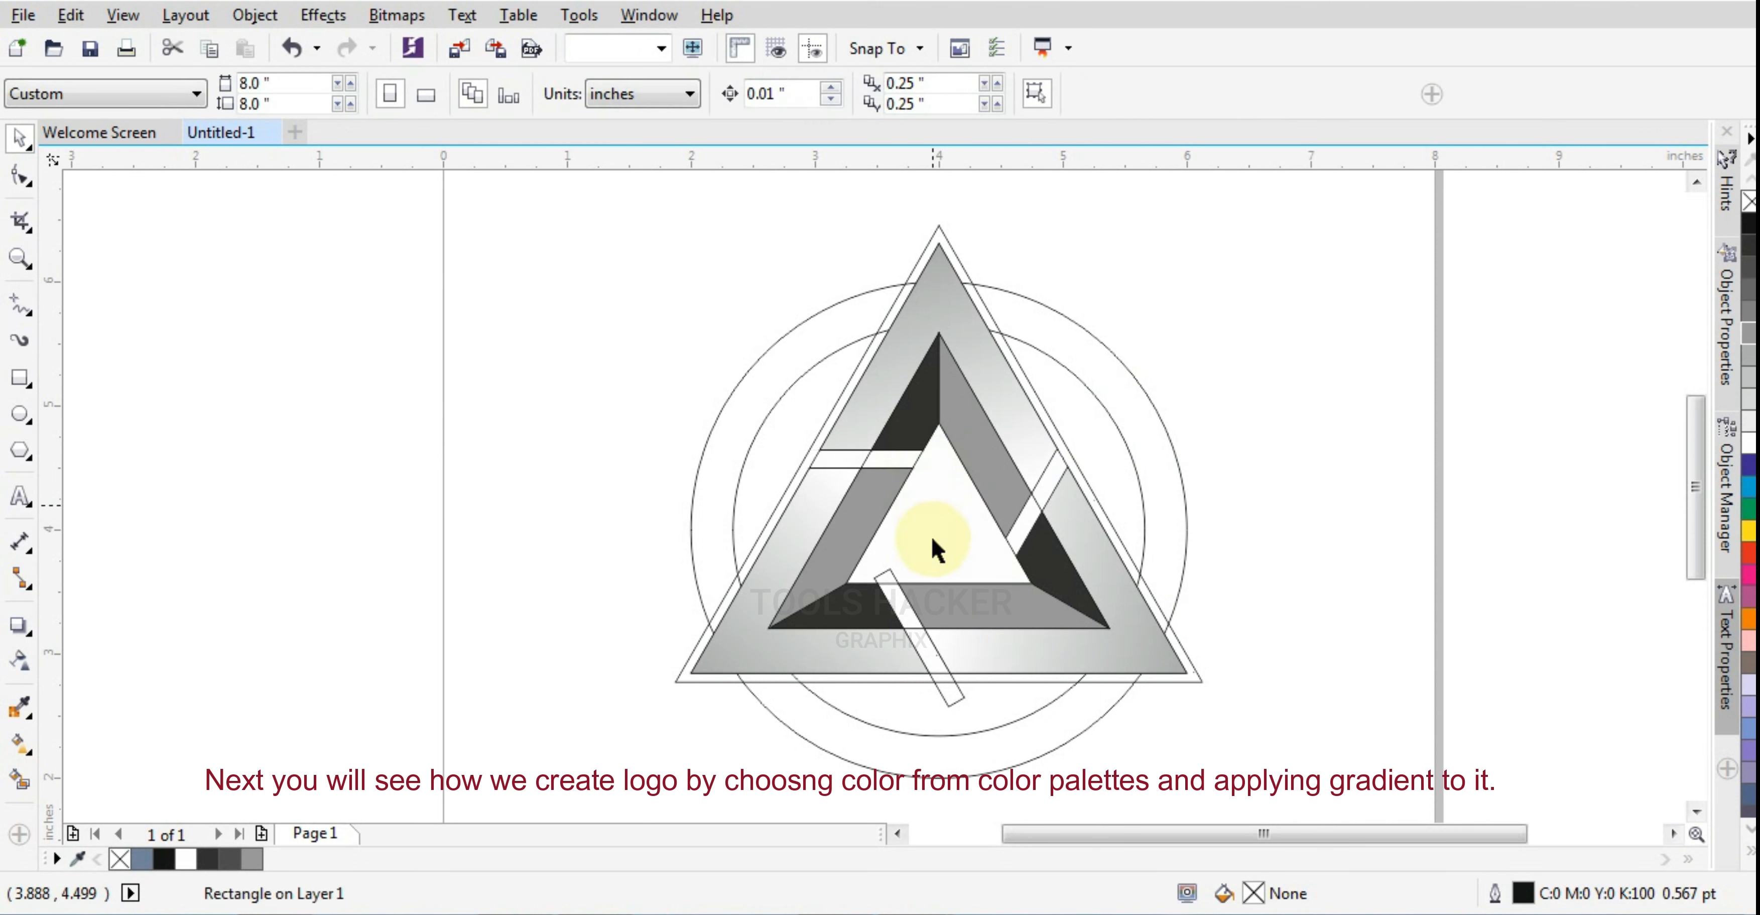
pyautogui.click(895, 574)
pyautogui.press('Delete')
# Smart-fill the three outer ring segments between the two circles with blue-gray (C:40 M:20 Y:0 K:40)
pyautogui.click(719, 414)
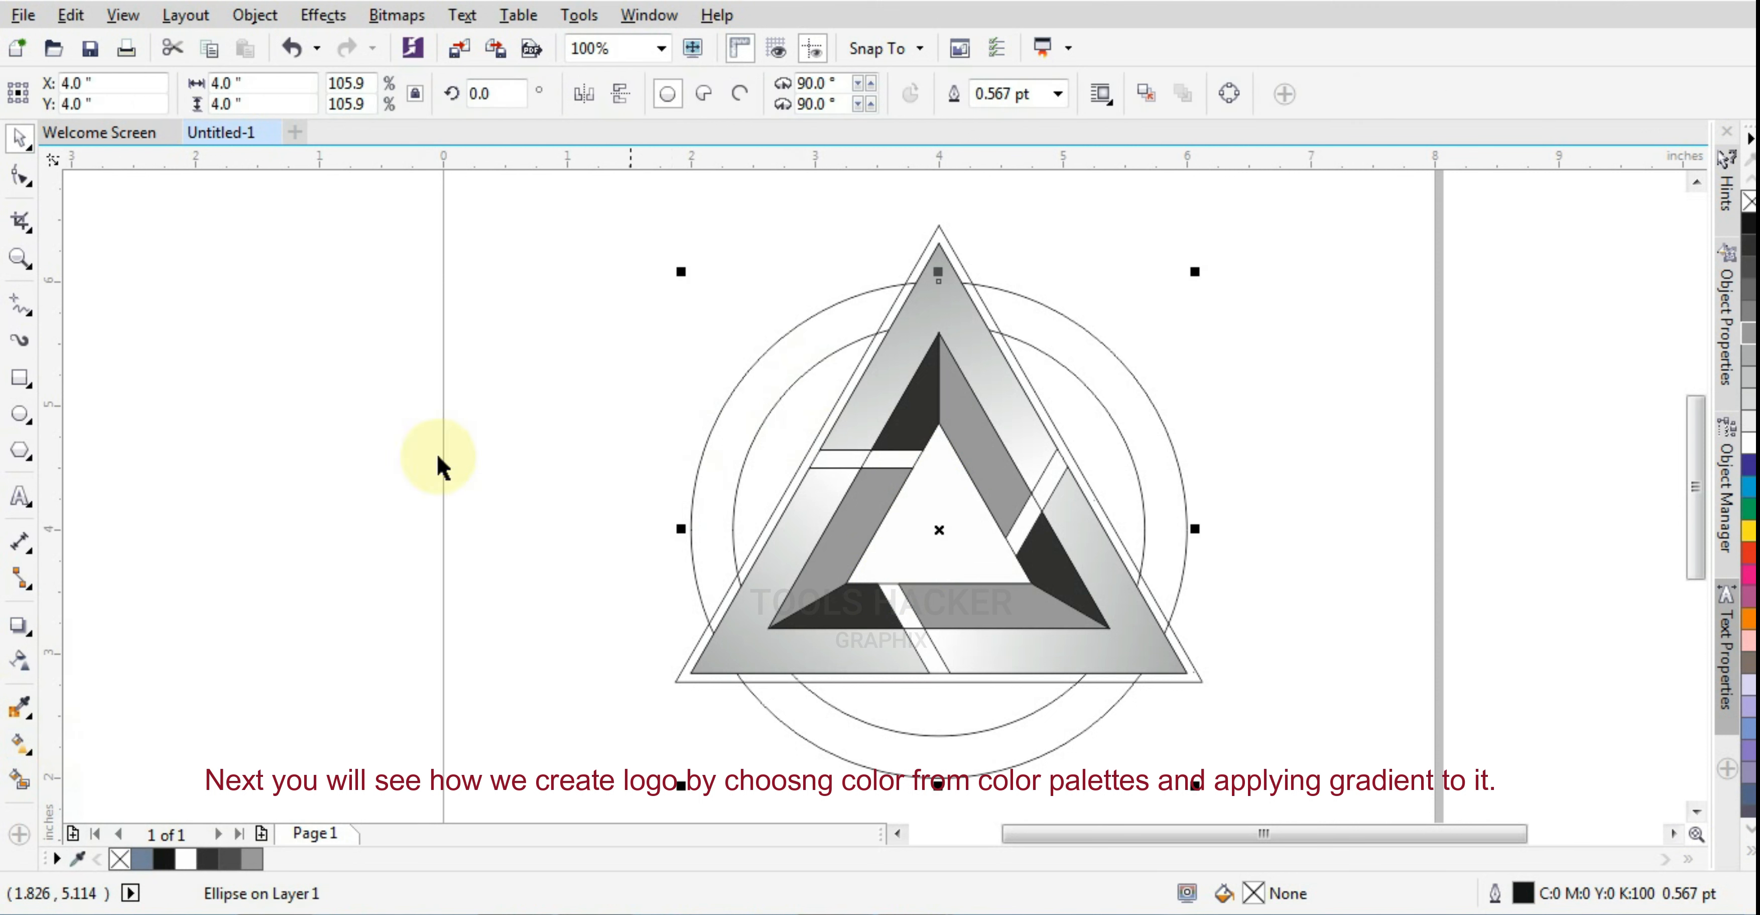
pyautogui.click(24, 781)
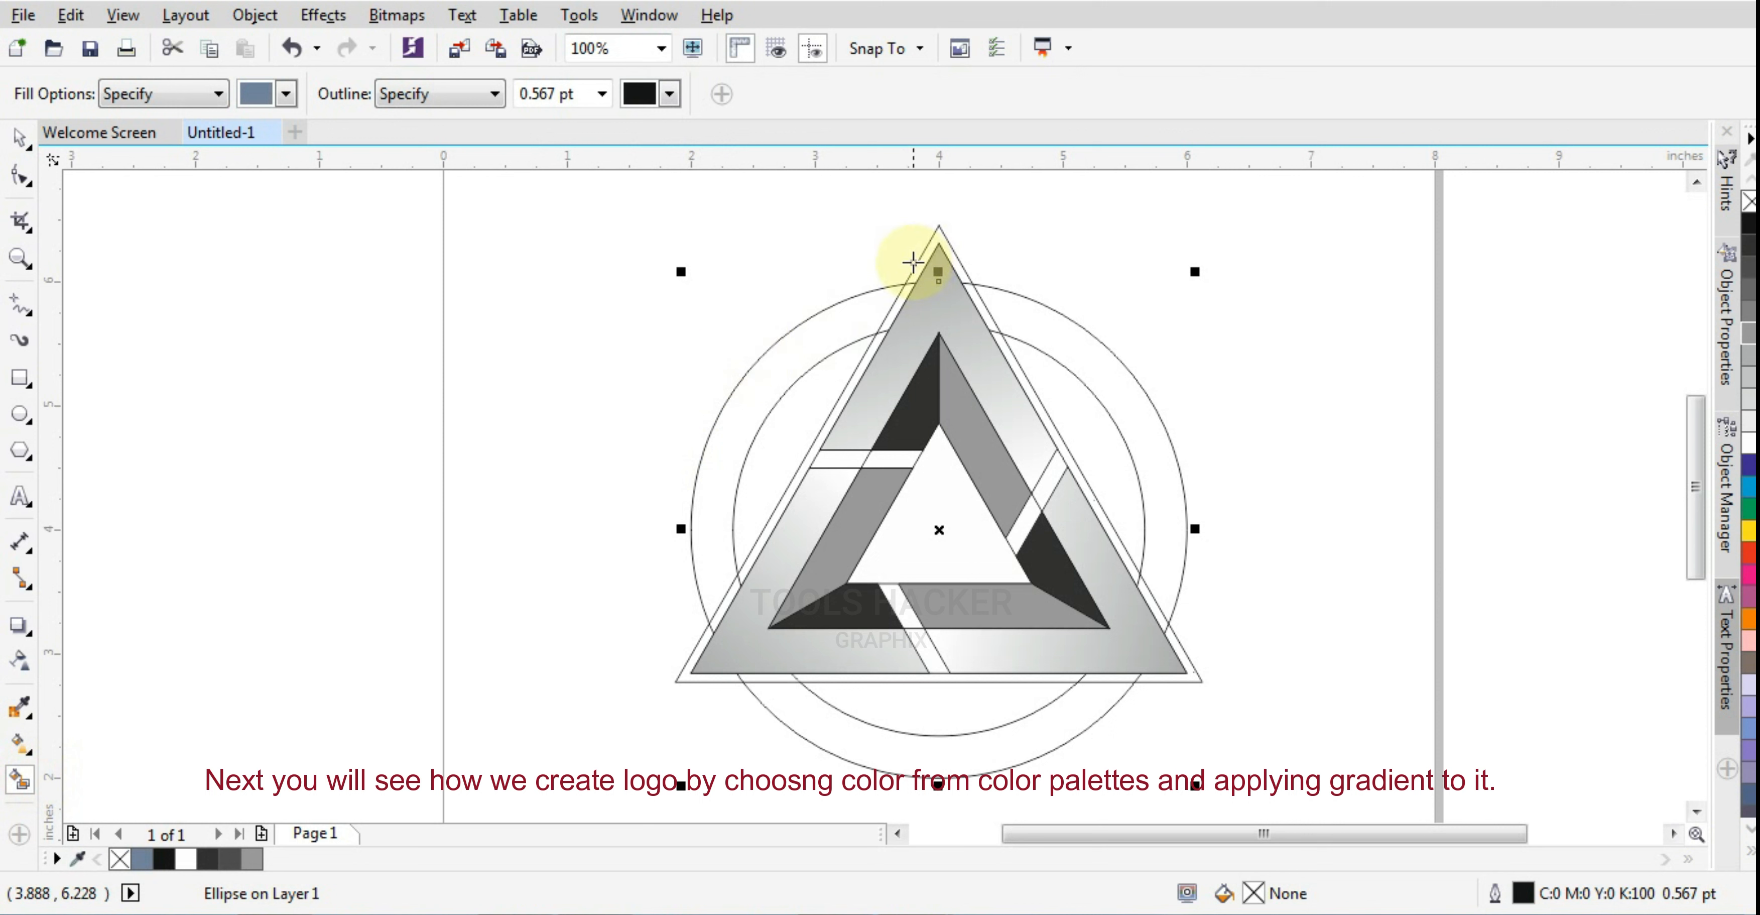
pyautogui.click(848, 335)
pyautogui.click(1053, 325)
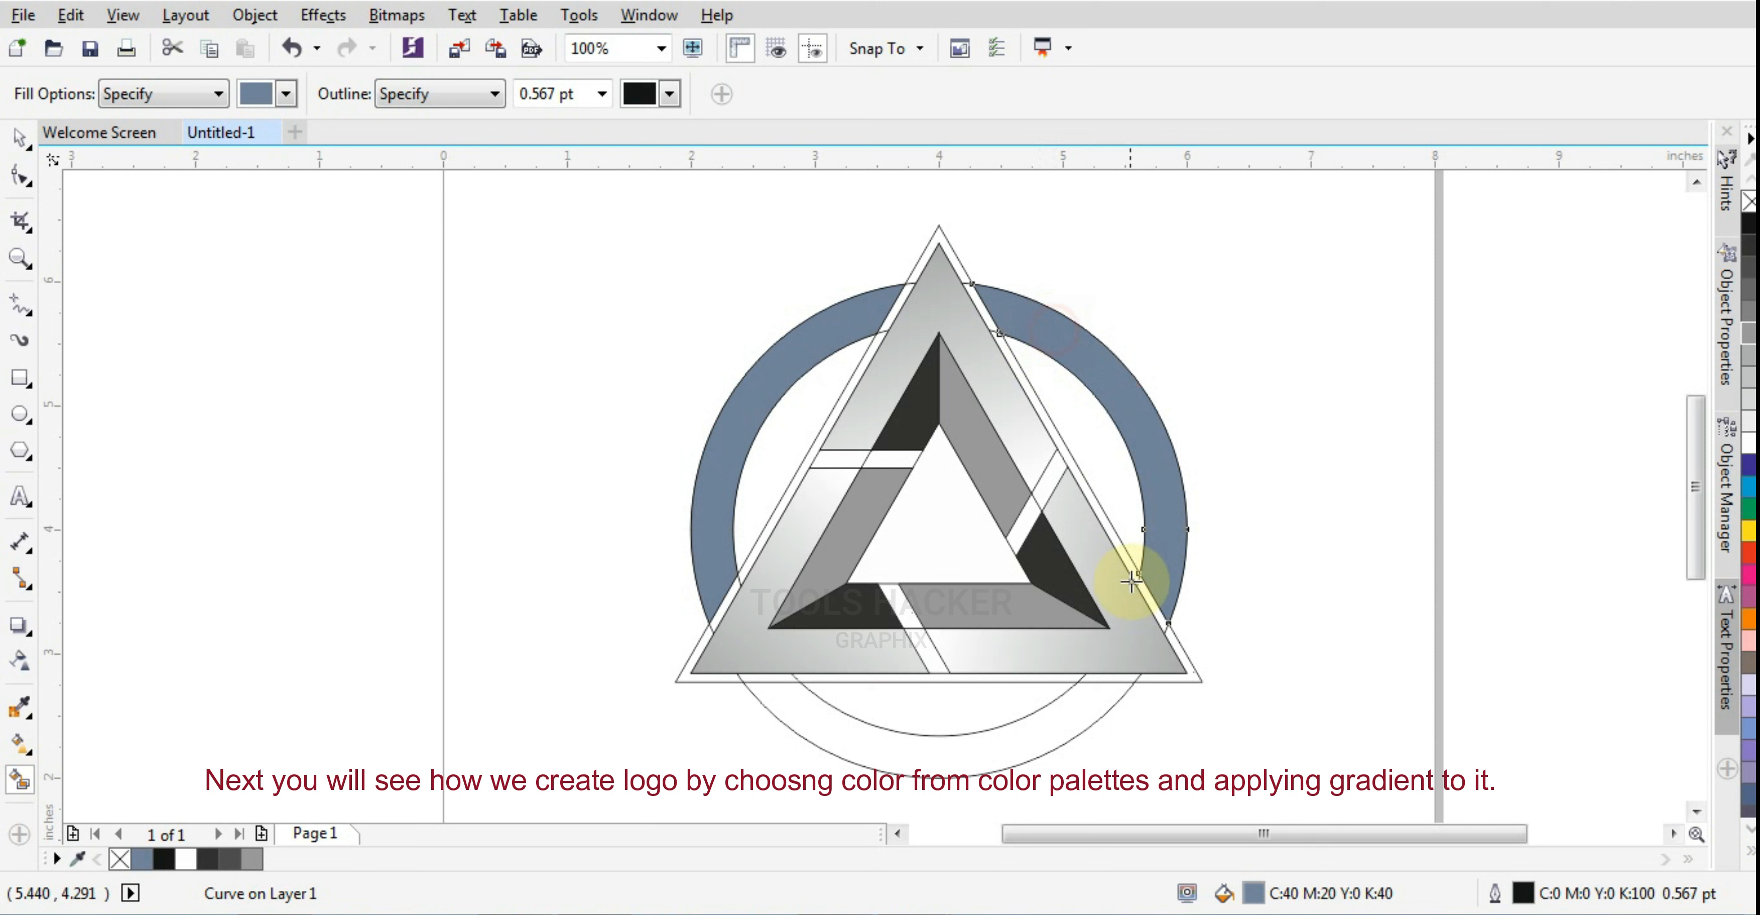
pyautogui.click(1060, 748)
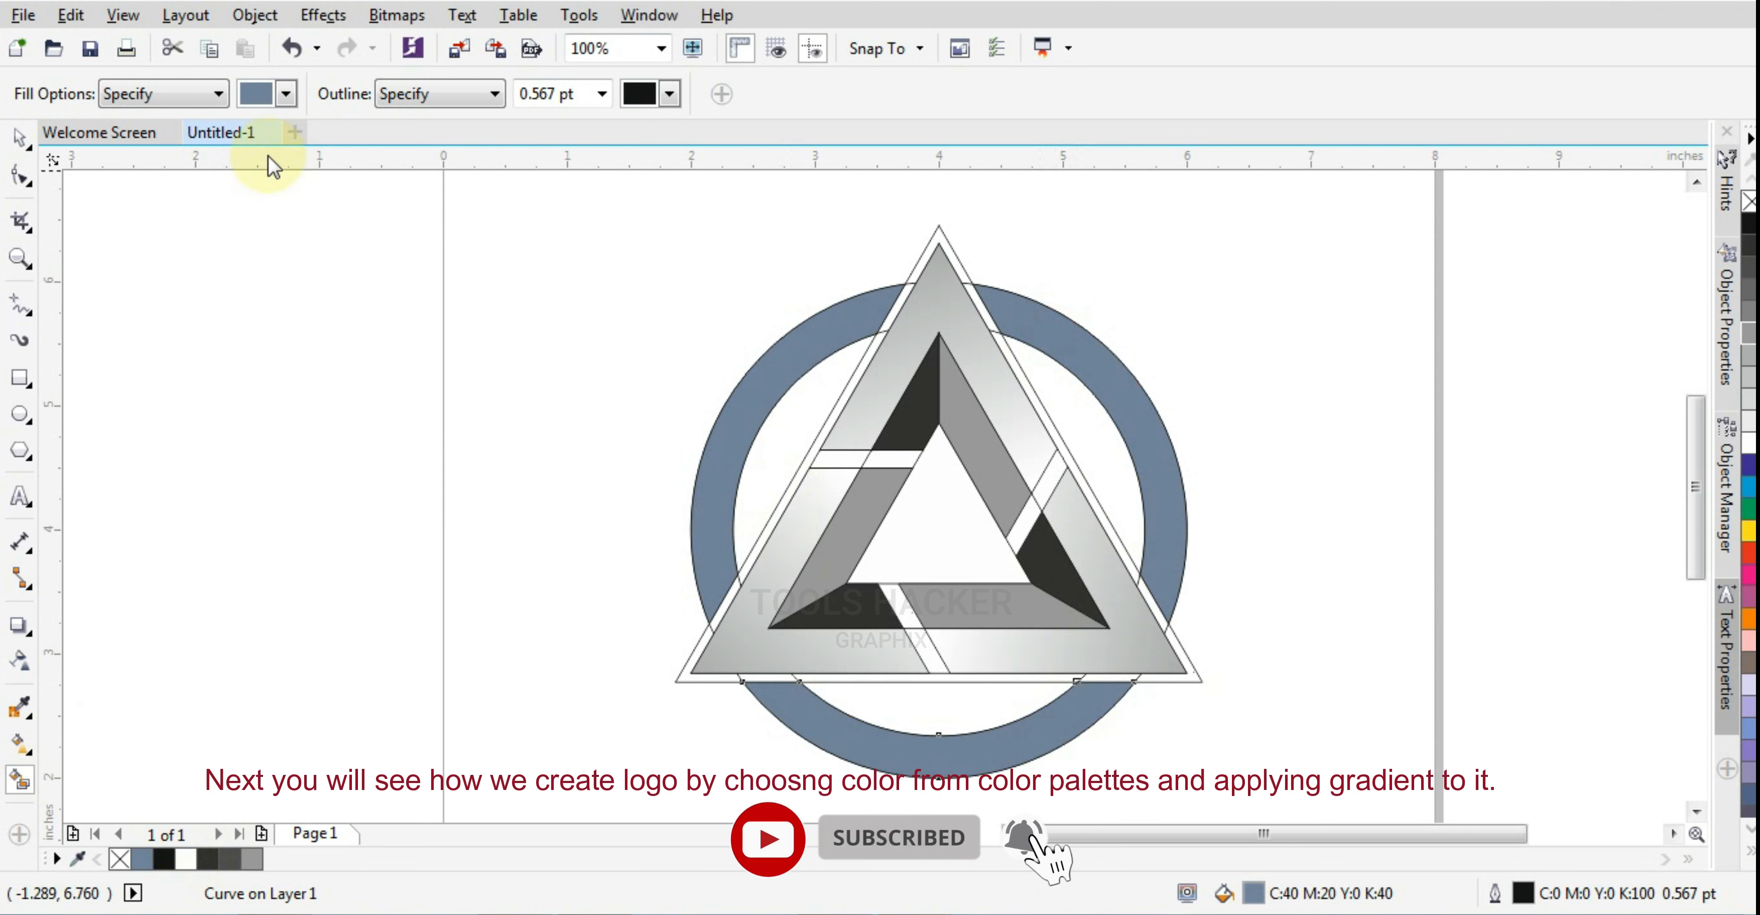
# Smart-fill the three areas between the inner circle and the triangle with pink (C:0 M:40 Y:20 K:0)
pyautogui.click(286, 95)
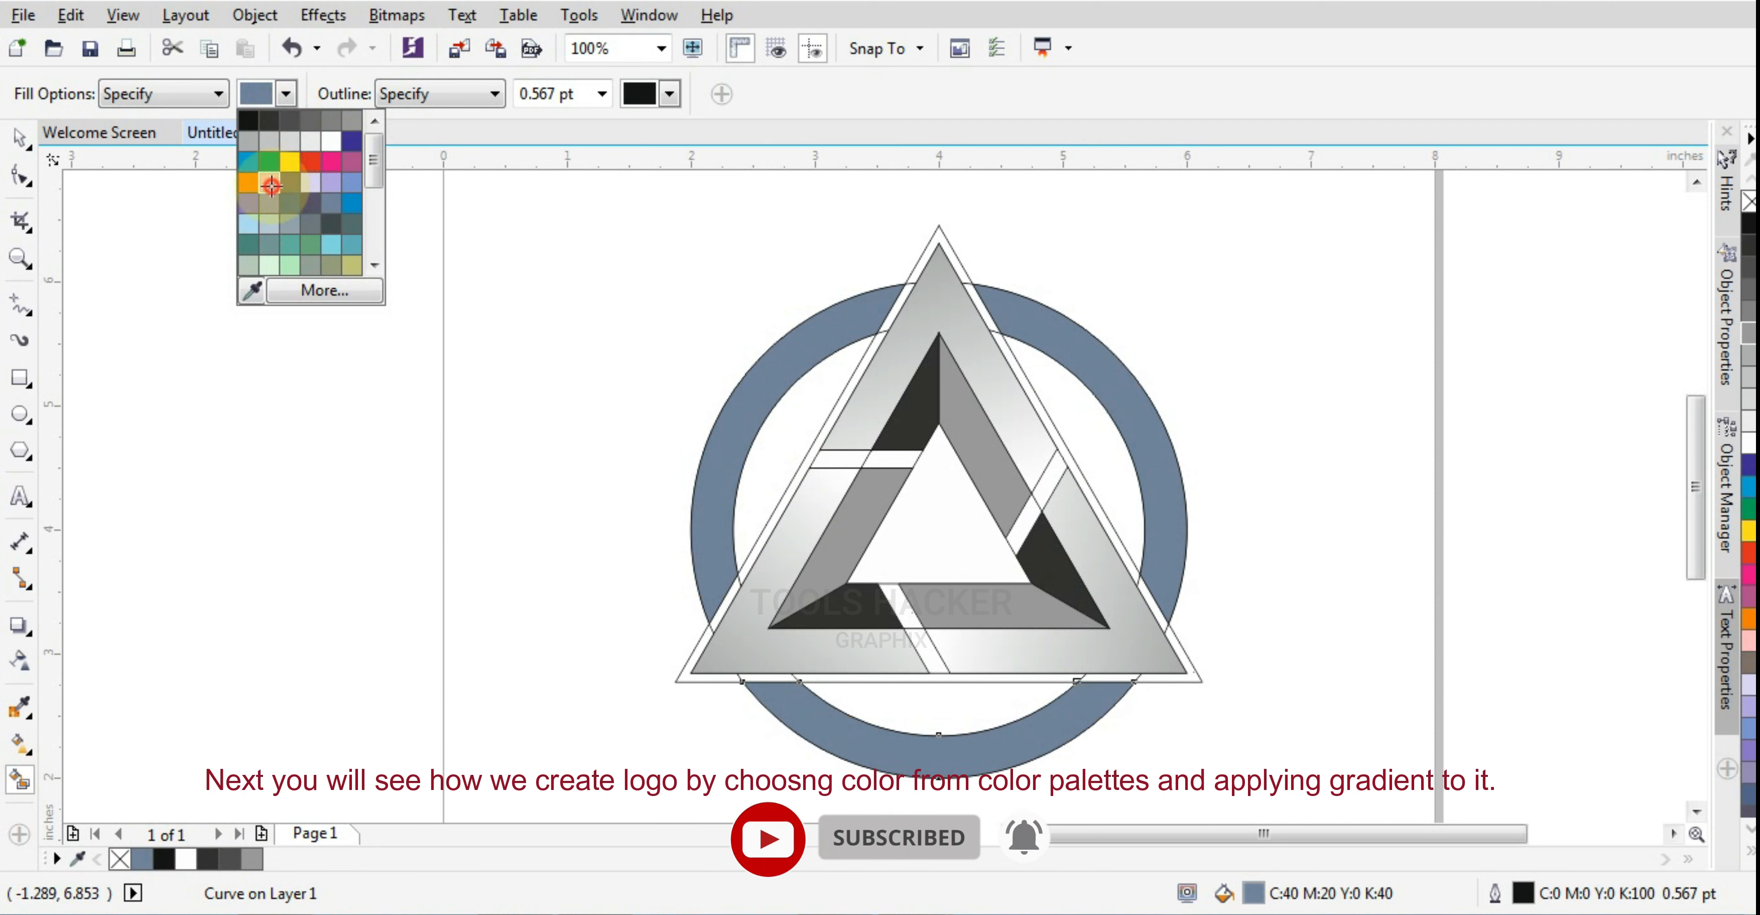
pyautogui.click(271, 184)
pyautogui.click(770, 456)
pyautogui.click(1066, 406)
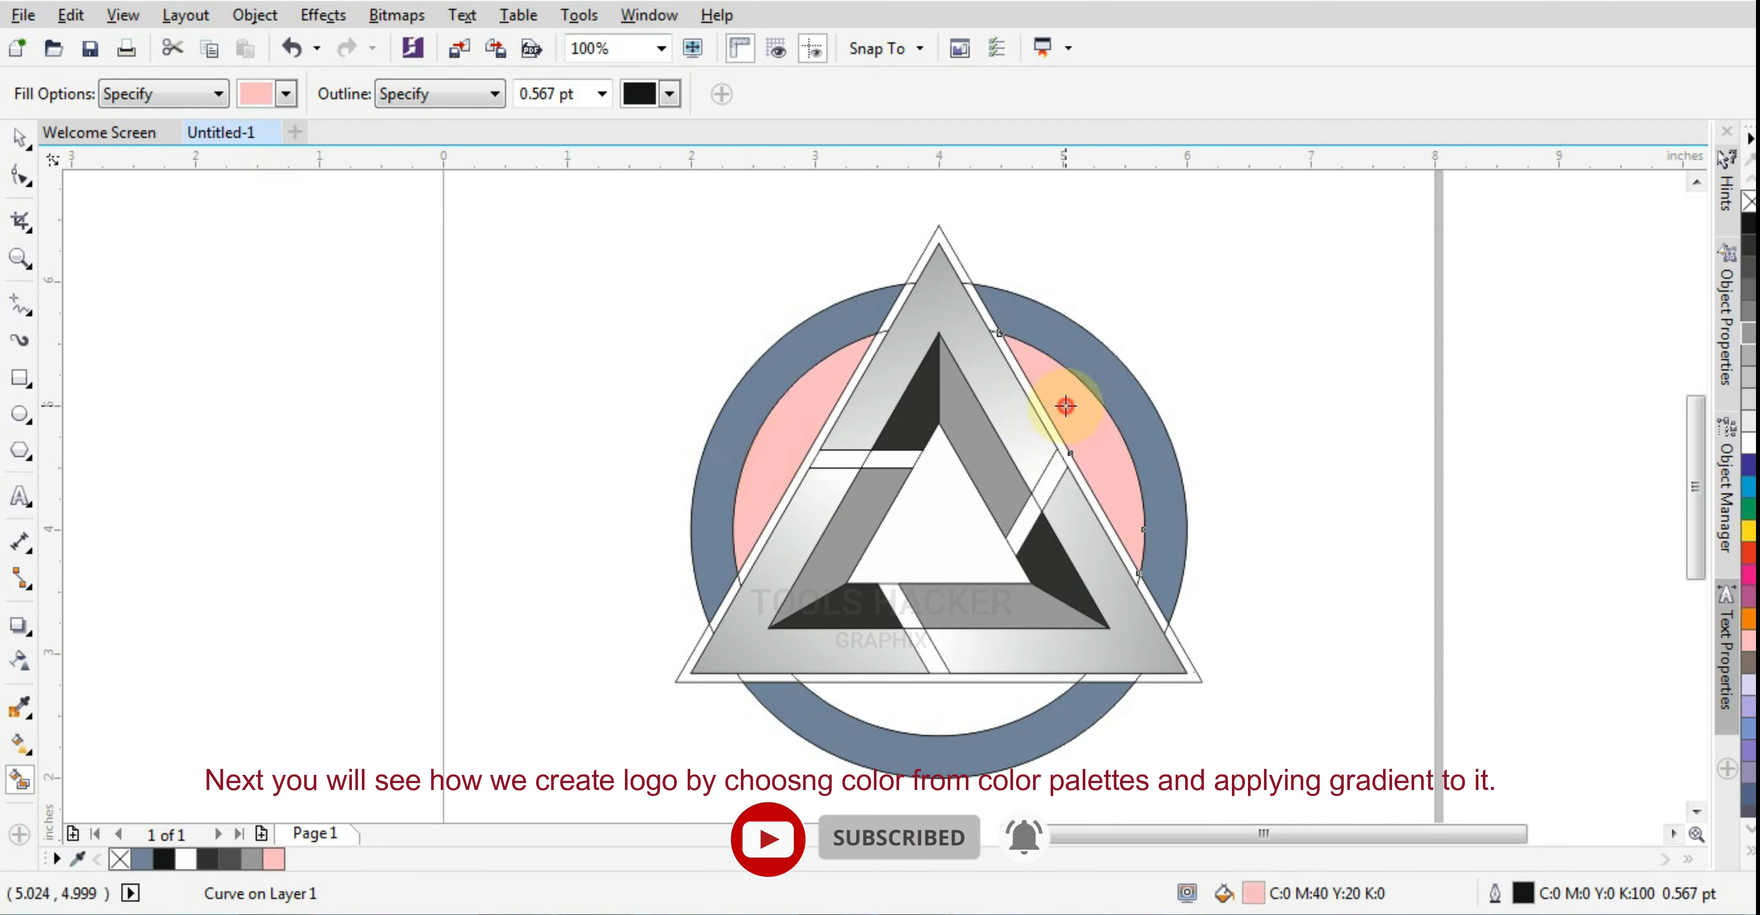
pyautogui.click(966, 711)
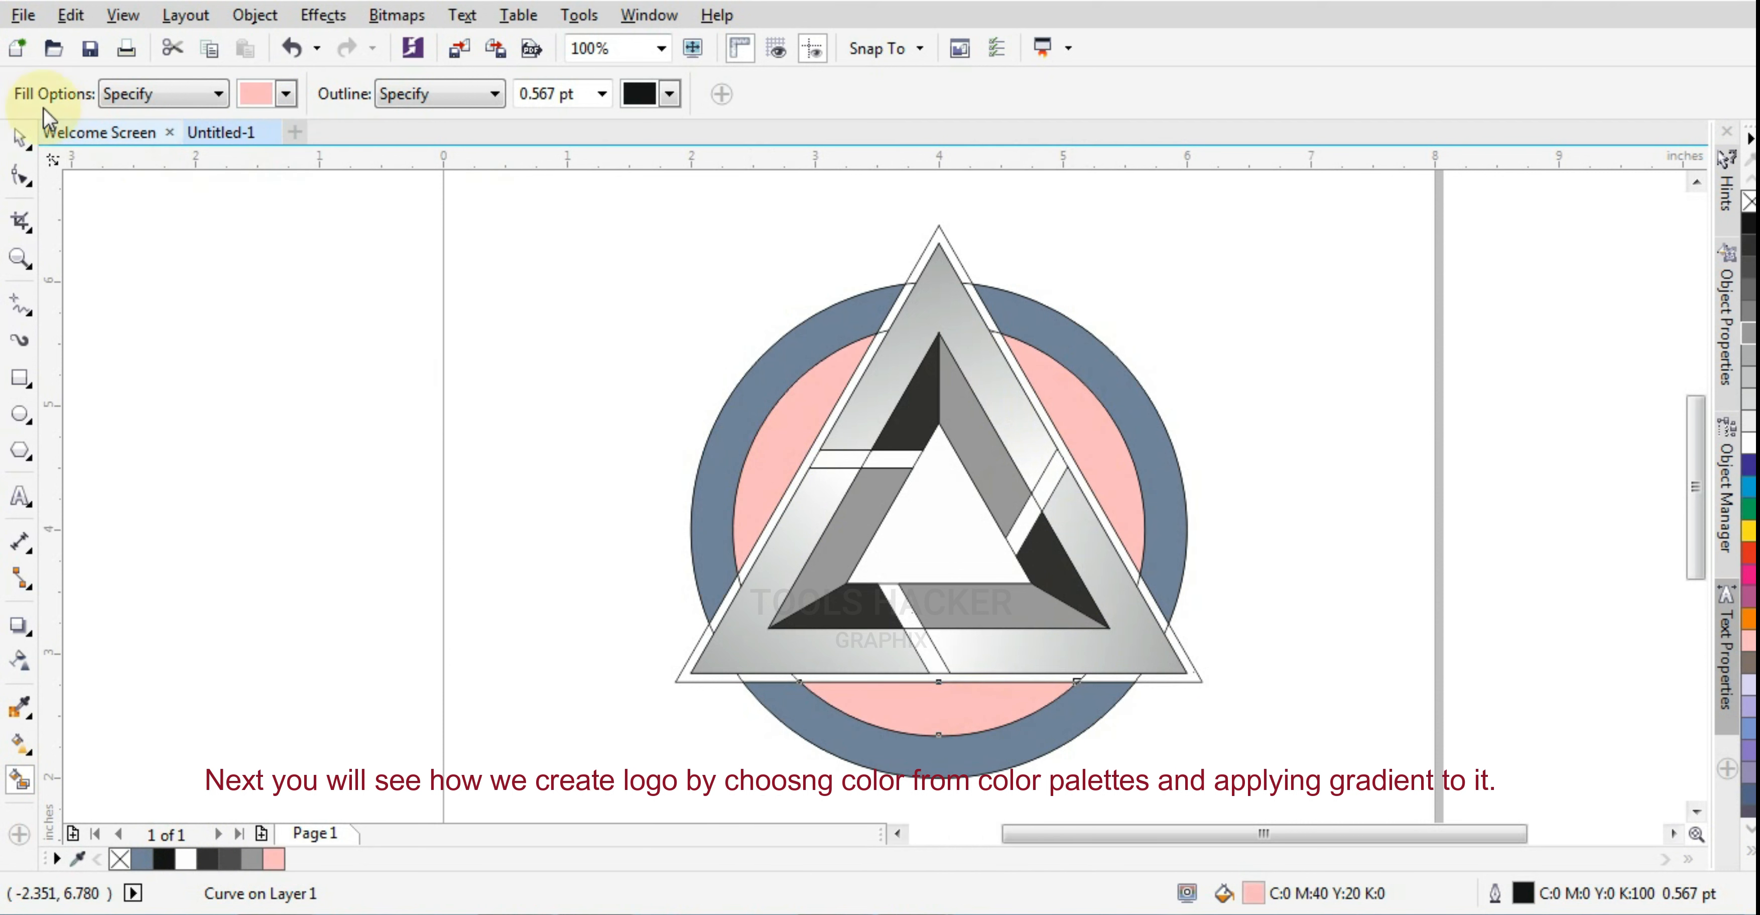
# Select the three triangle groups and all six blue-gray and pink circle segments, and cut them to the clipboard
pyautogui.click(19, 138)
pyautogui.click(287, 295)
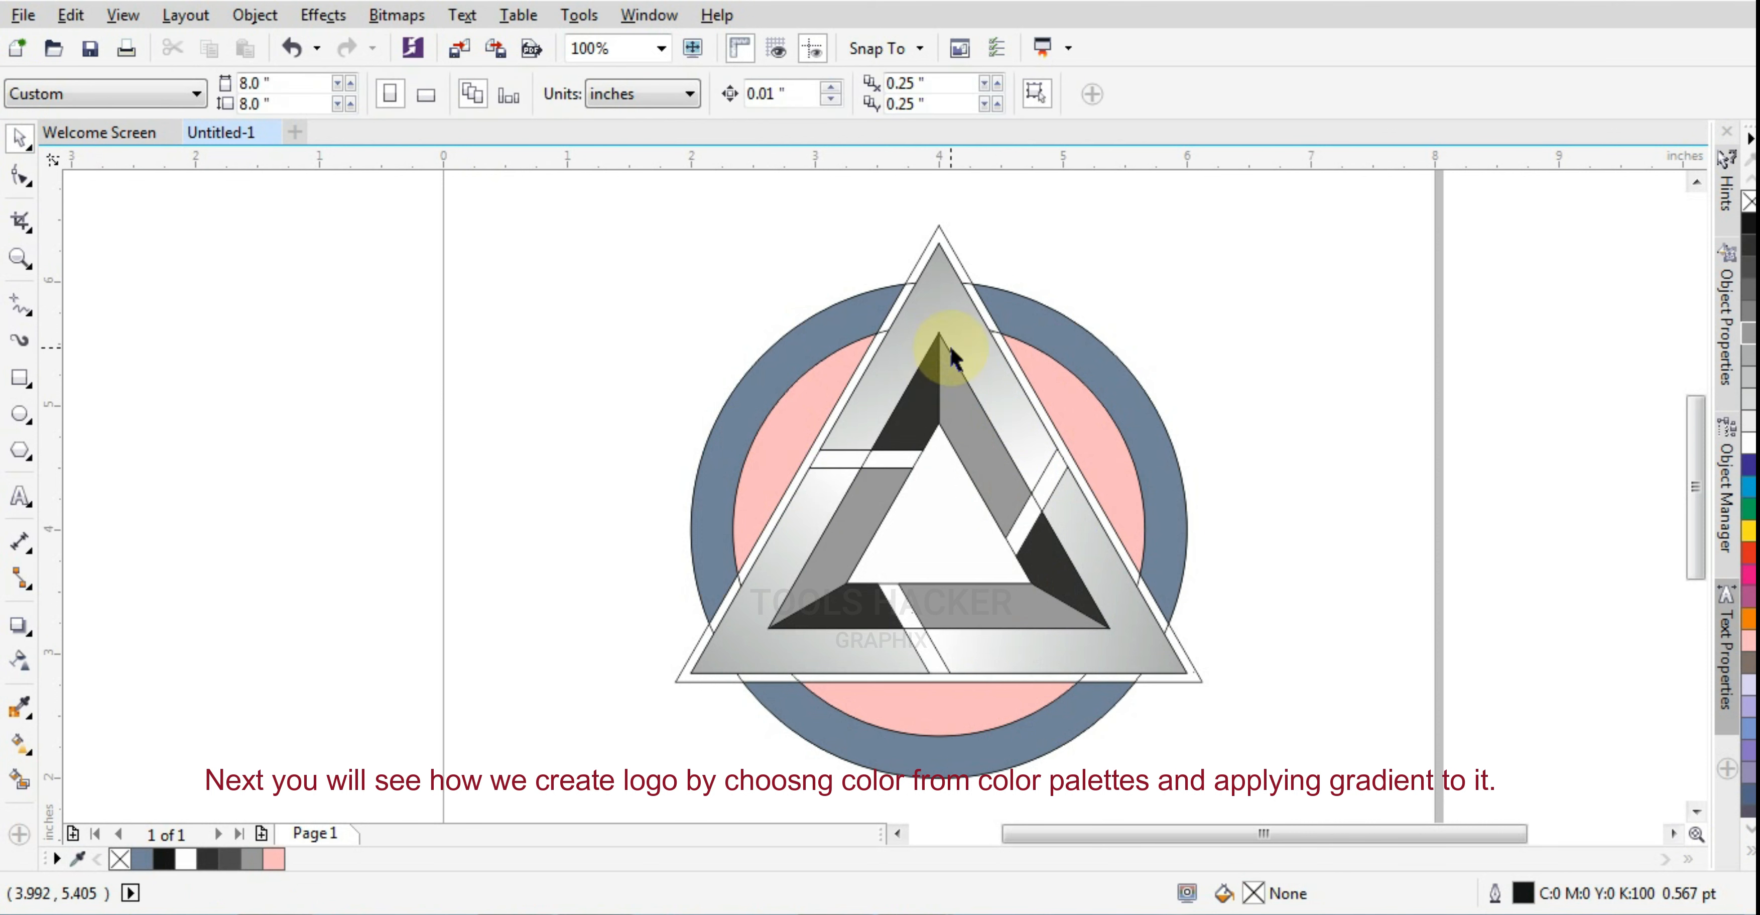
pyautogui.click(890, 361)
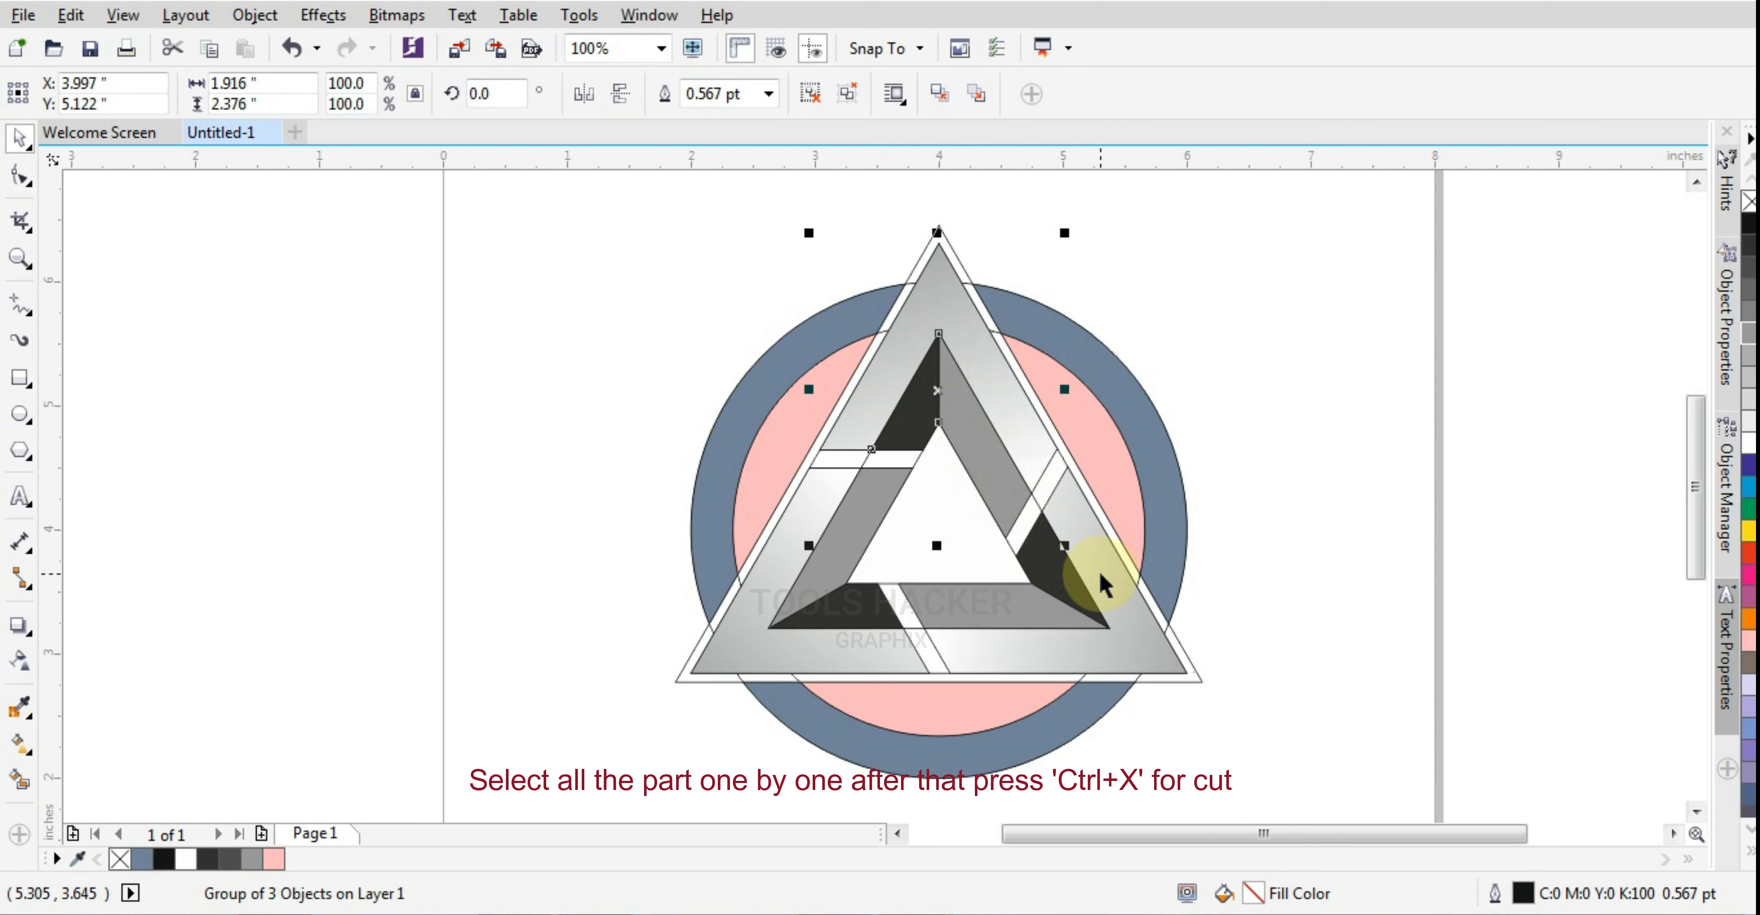
pyautogui.keyDown('shift'); pyautogui.click(1025, 578); pyautogui.keyUp('shift')
pyautogui.keyDown('shift'); pyautogui.click(766, 590); pyautogui.keyUp('shift')
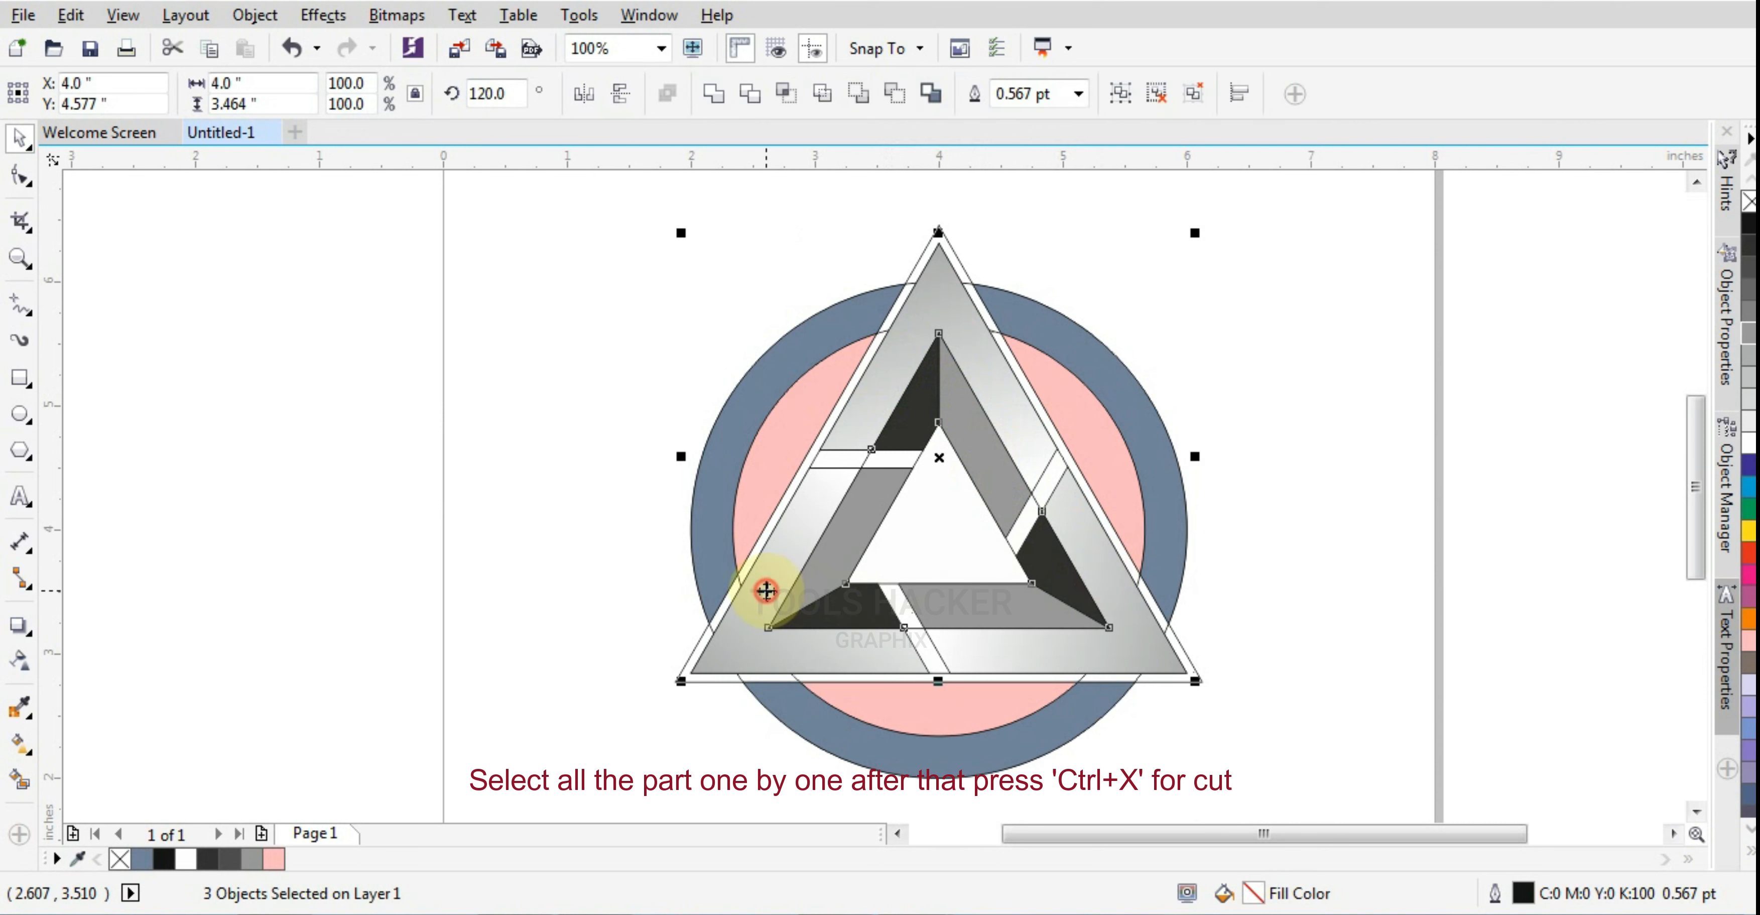
pyautogui.keyDown('shift'); pyautogui.click(807, 387); pyautogui.keyUp('shift')
pyautogui.keyDown('shift'); pyautogui.click(1052, 396); pyautogui.keyUp('shift')
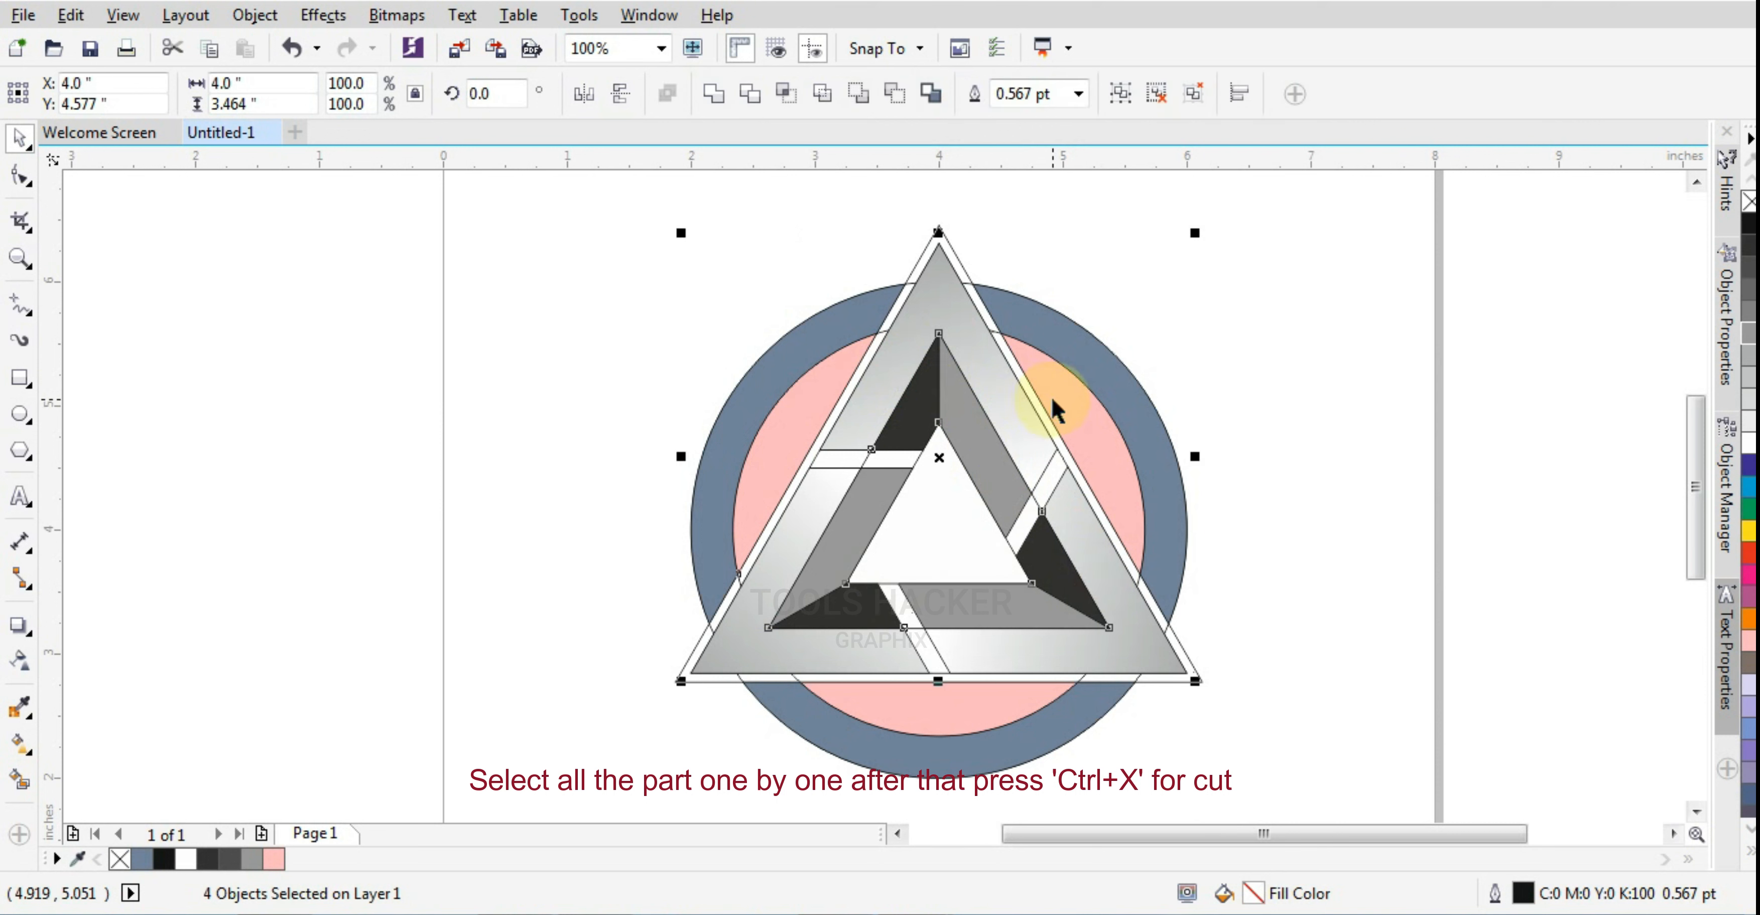
pyautogui.keyDown('shift'); pyautogui.click(1026, 707); pyautogui.keyUp('shift')
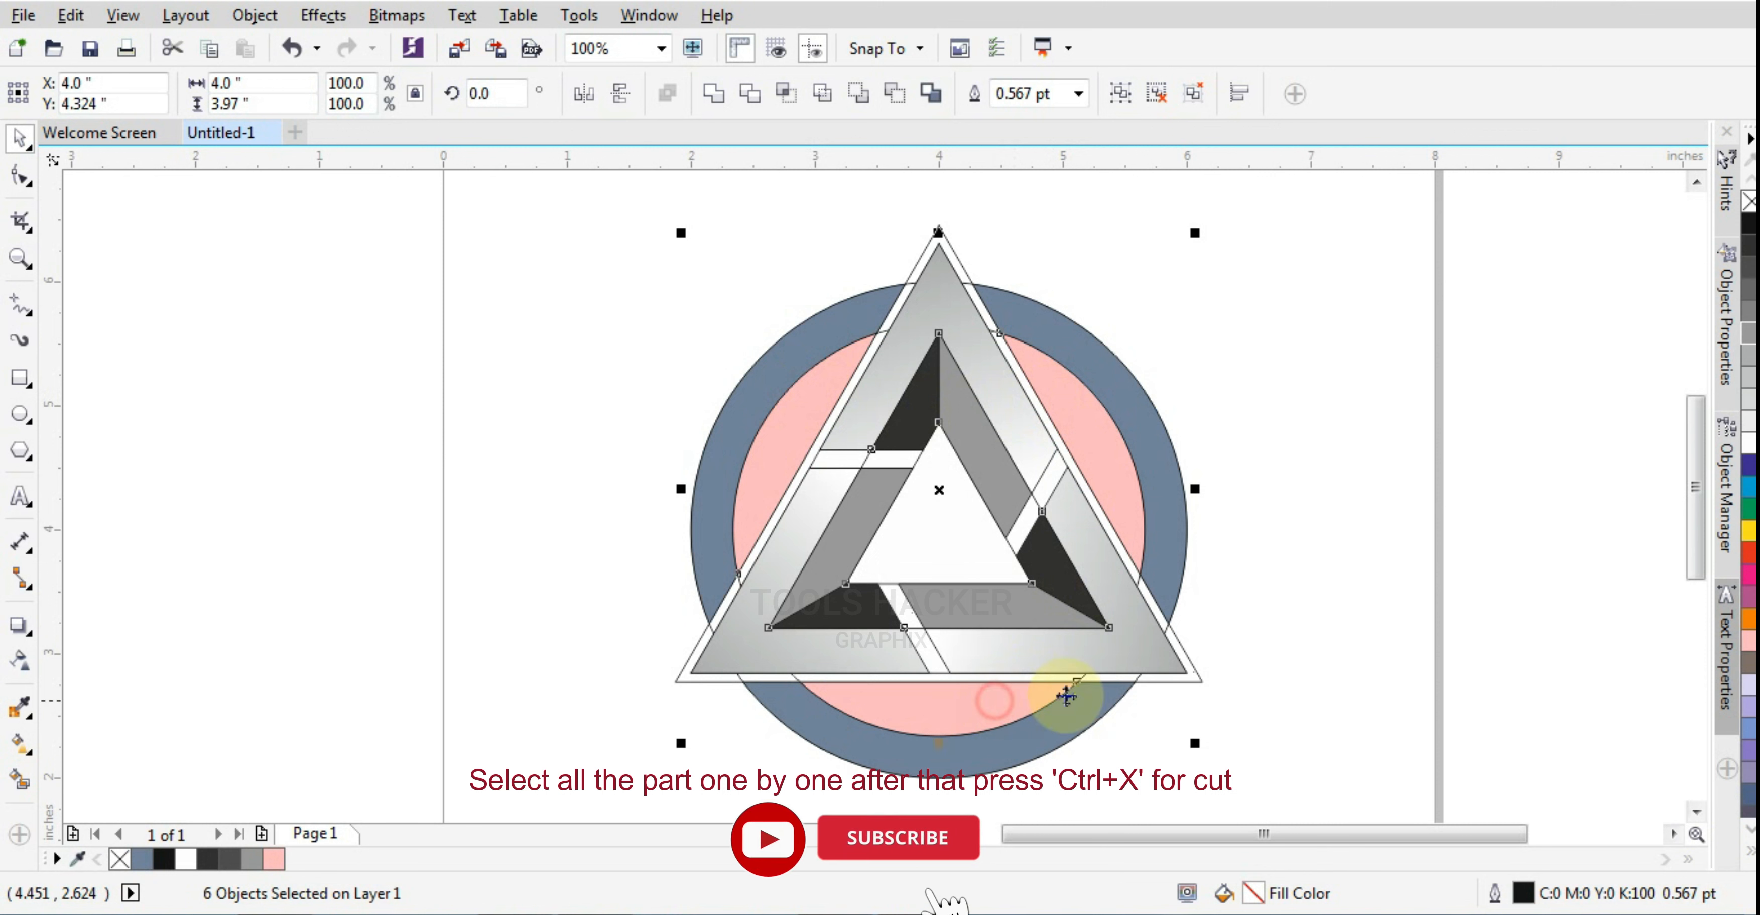
pyautogui.keyDown('shift'); pyautogui.click(1146, 434); pyautogui.keyUp('shift')
pyautogui.keyDown('shift'); pyautogui.click(1058, 733); pyautogui.keyUp('shift')
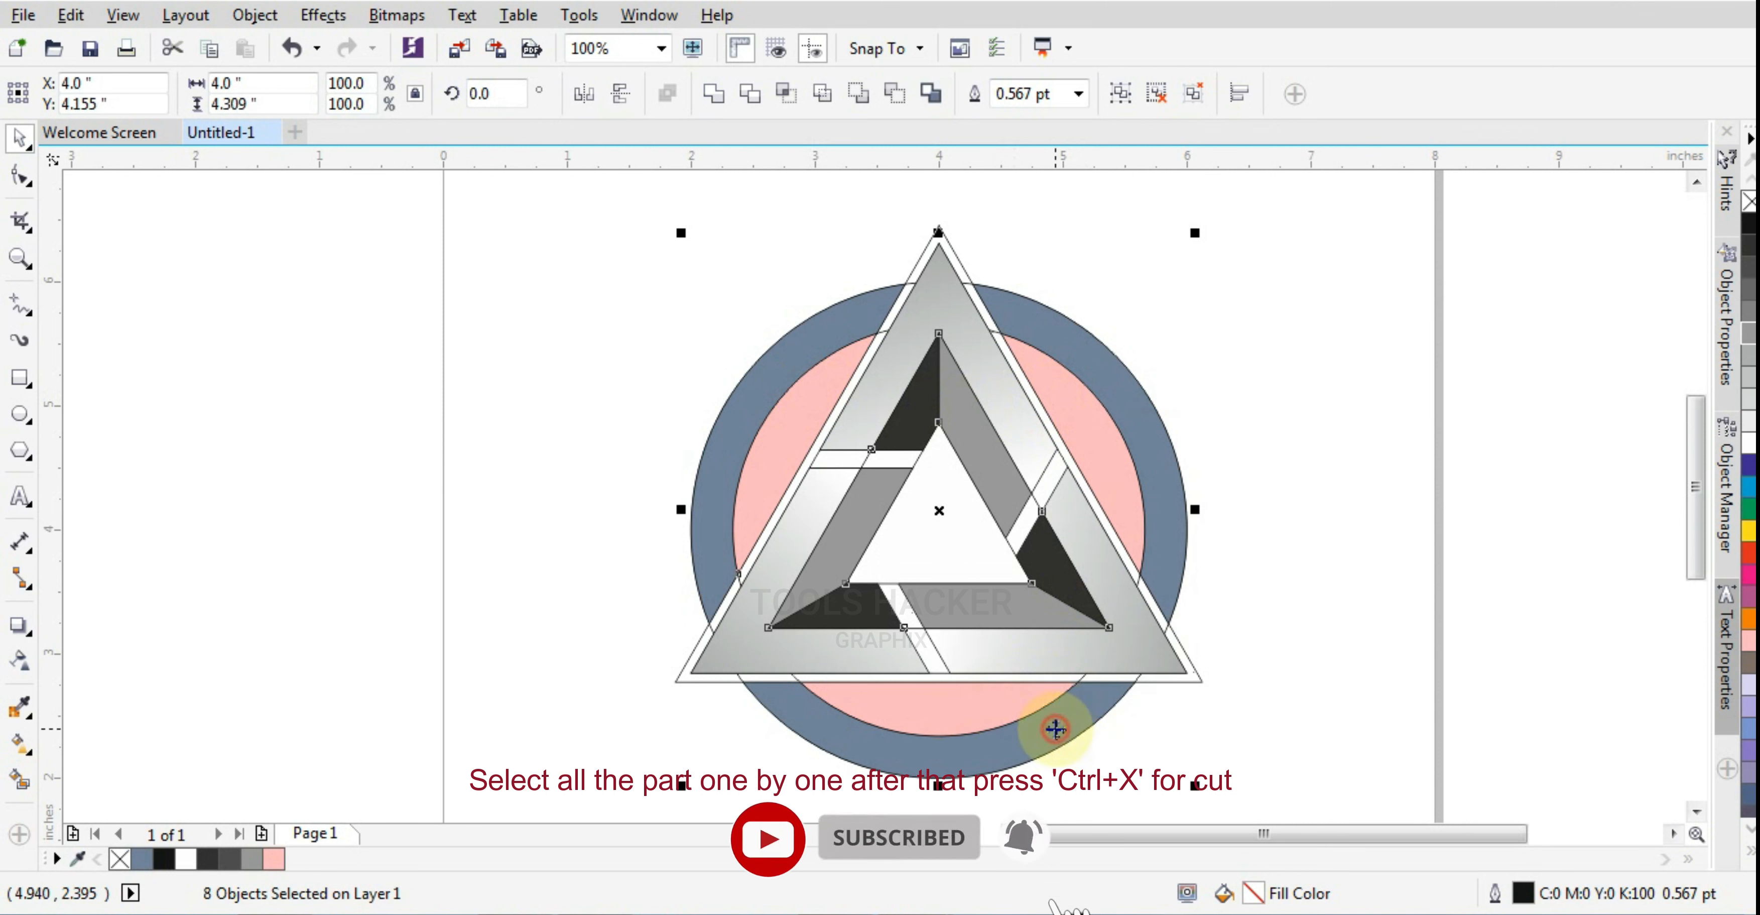
pyautogui.hotkey('ctrl', 'z')
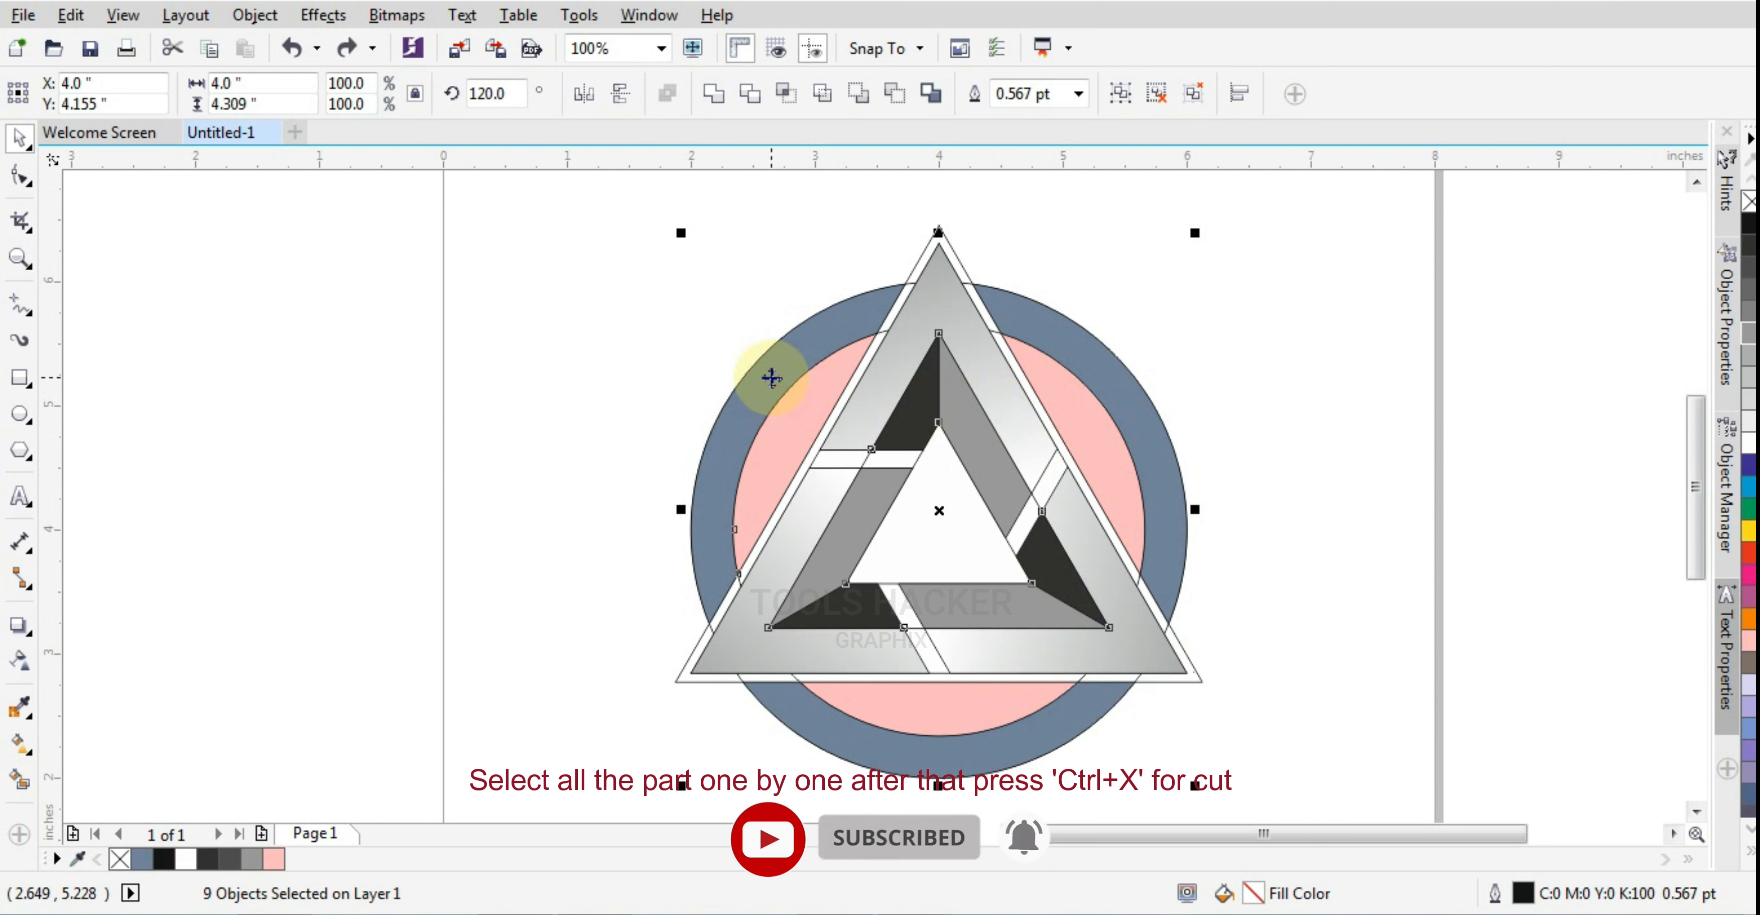
pyautogui.hotkey('ctrl', 'x')
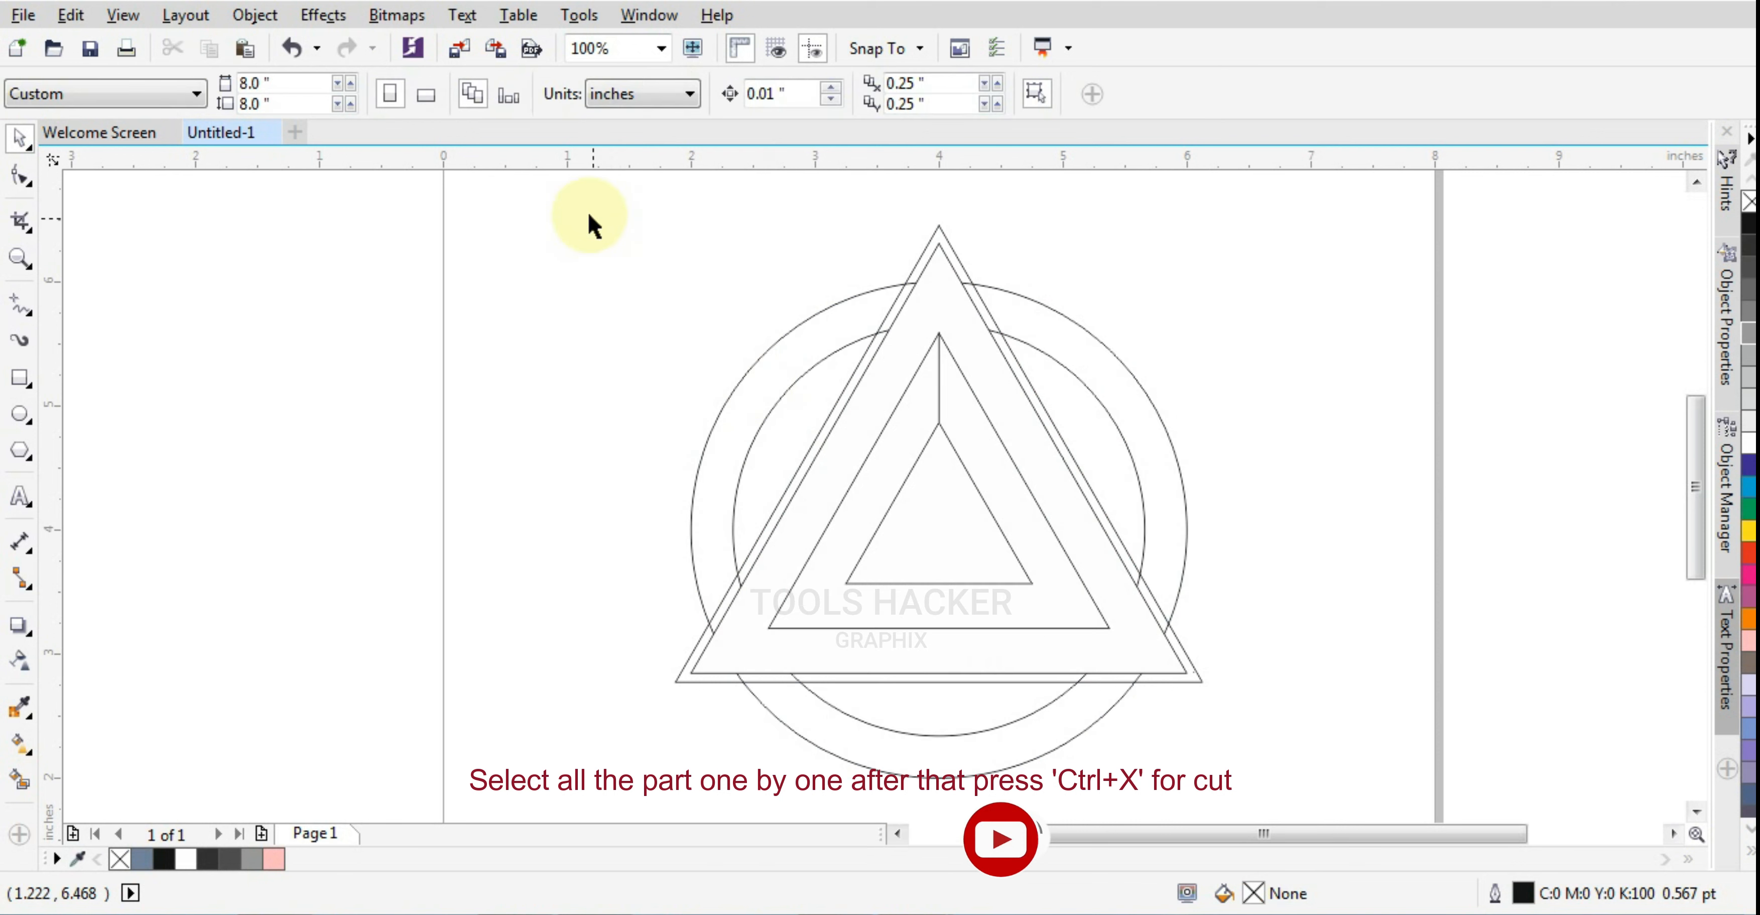
# Delete all remaining construction outlines and paste the cut colored artwork back onto the page
pyautogui.moveTo(563, 182); pyautogui.dragTo(1566, 839)
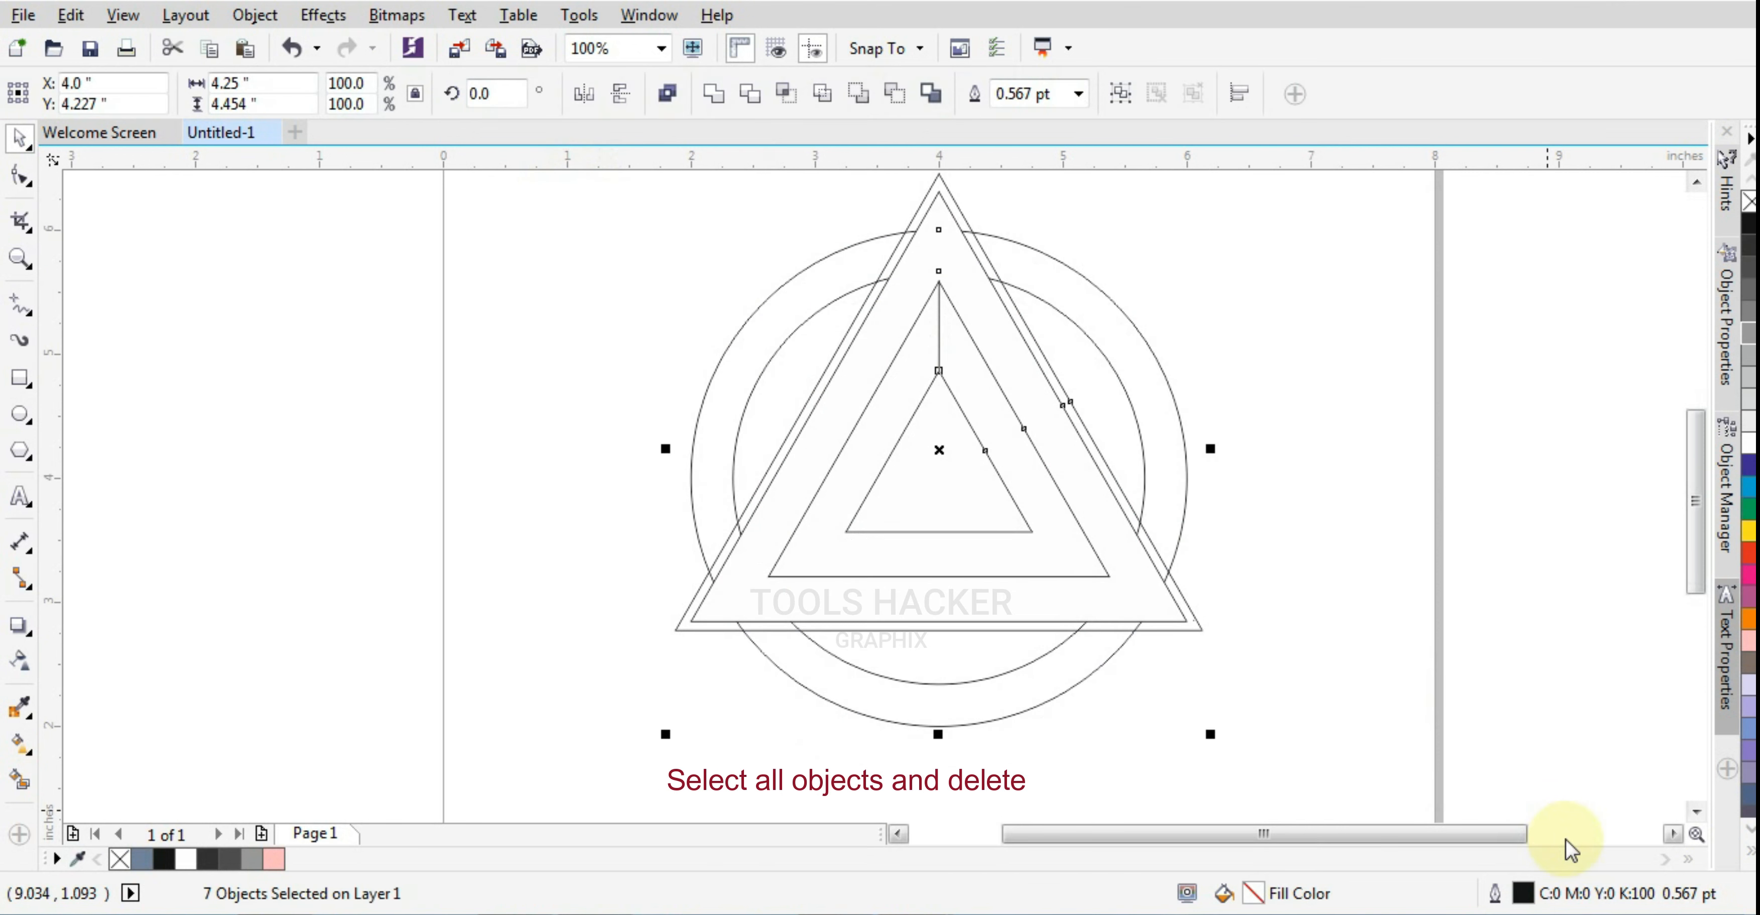
pyautogui.press('Delete')
pyautogui.hotkey('ctrl', 'v')
pyautogui.click(1340, 526)
# Weld the three outer gradient bands of the triangle into a single object
pyautogui.click(1150, 602)
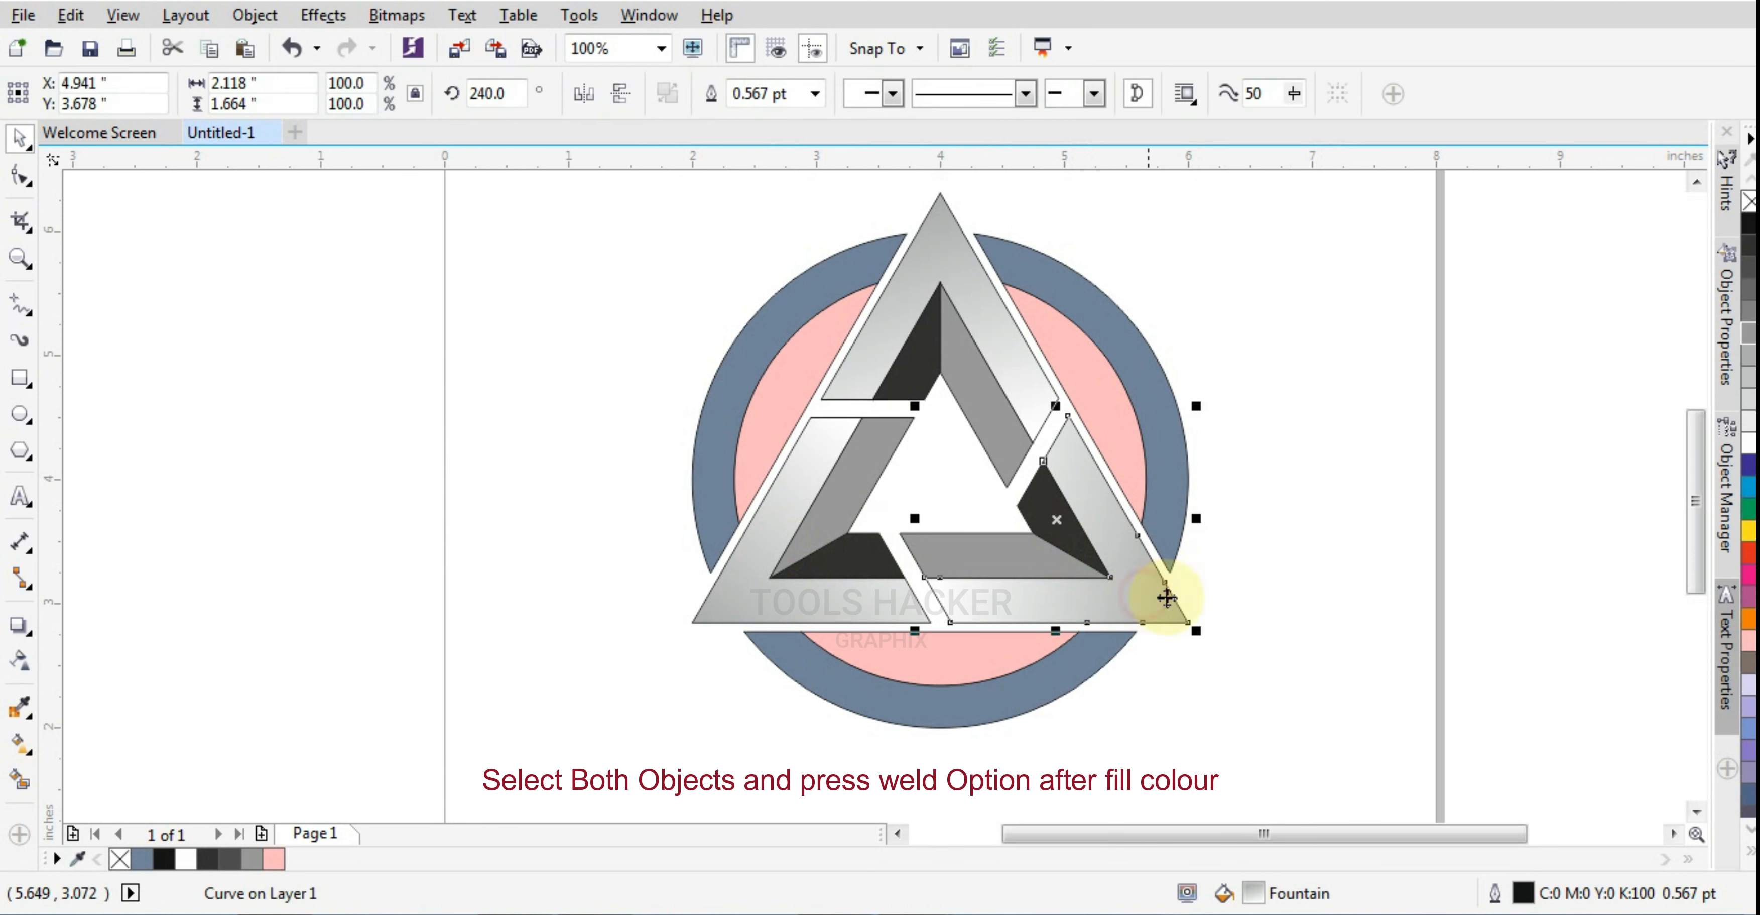
pyautogui.click(797, 582)
pyautogui.keyDown('shift'); pyautogui.click(894, 327); pyautogui.keyUp('shift')
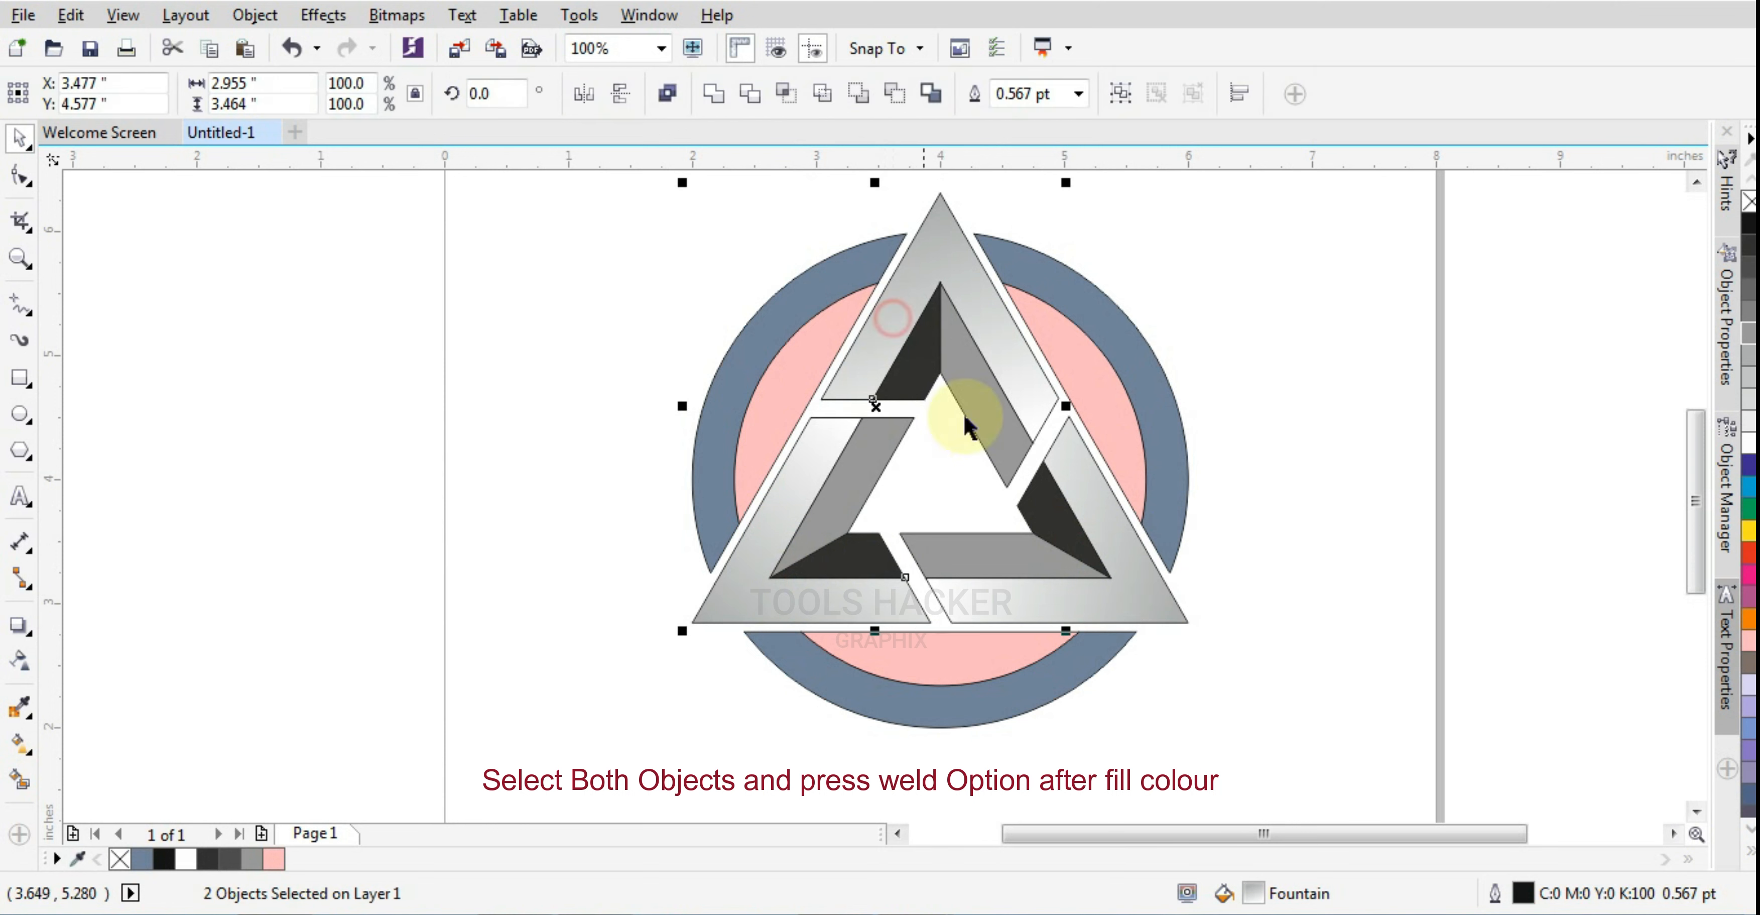
pyautogui.keyDown('shift'); pyautogui.click(1136, 545); pyautogui.keyUp('shift')
pyautogui.press('Delete')
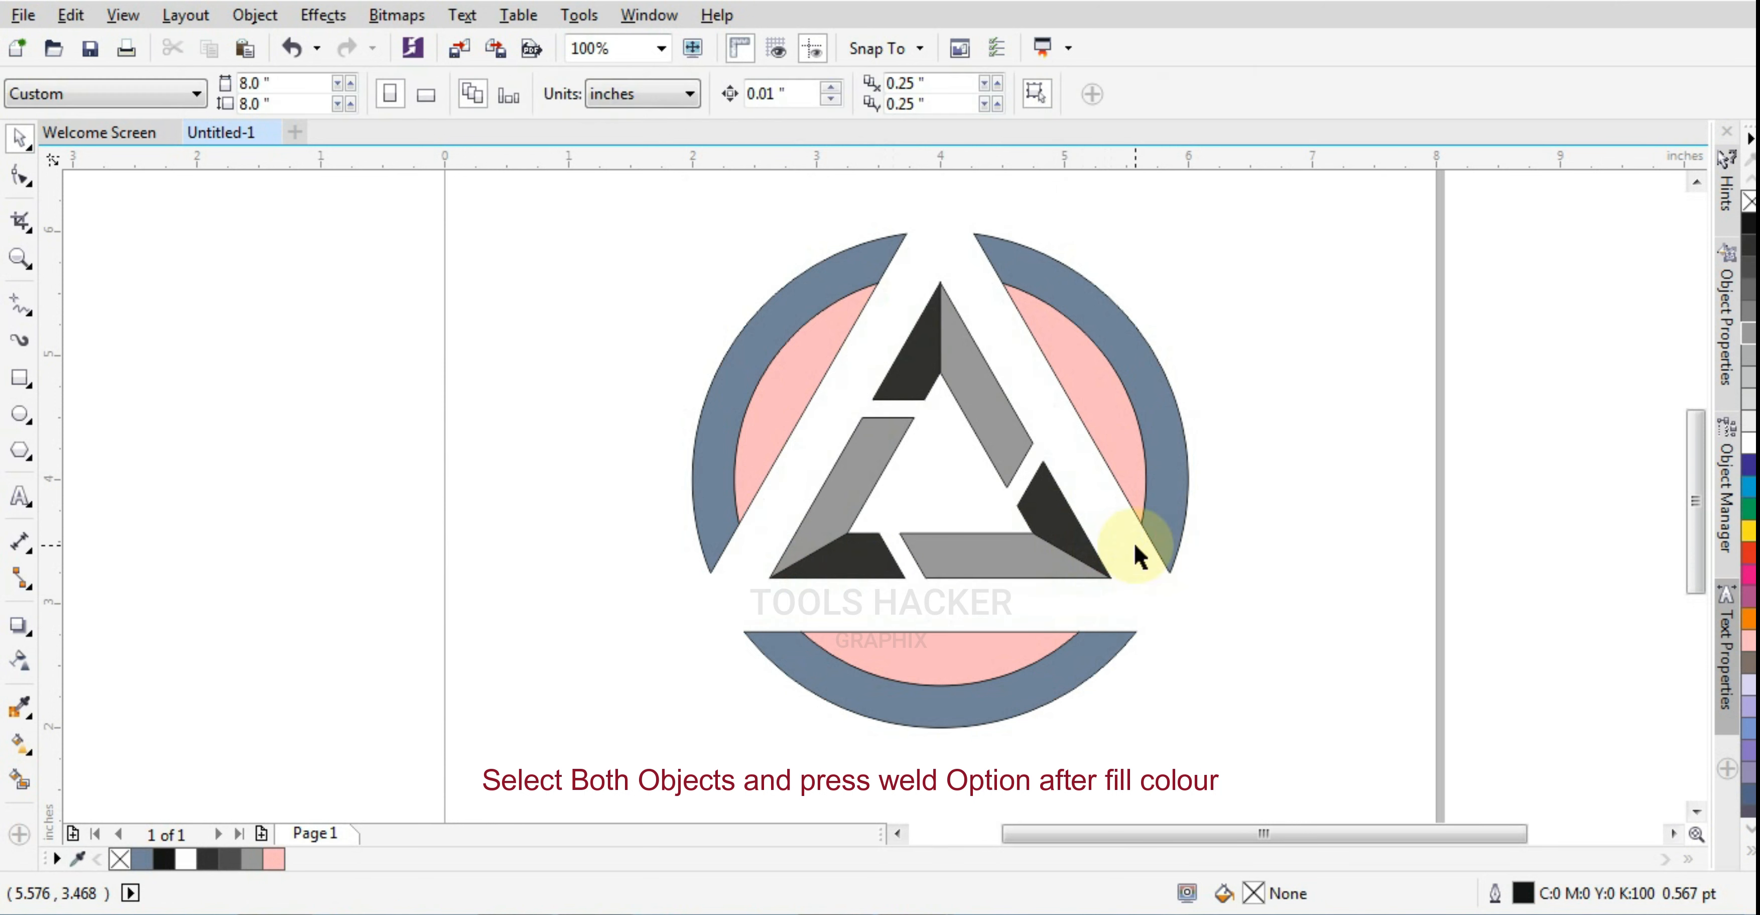
pyautogui.hotkey('ctrl', 'z')
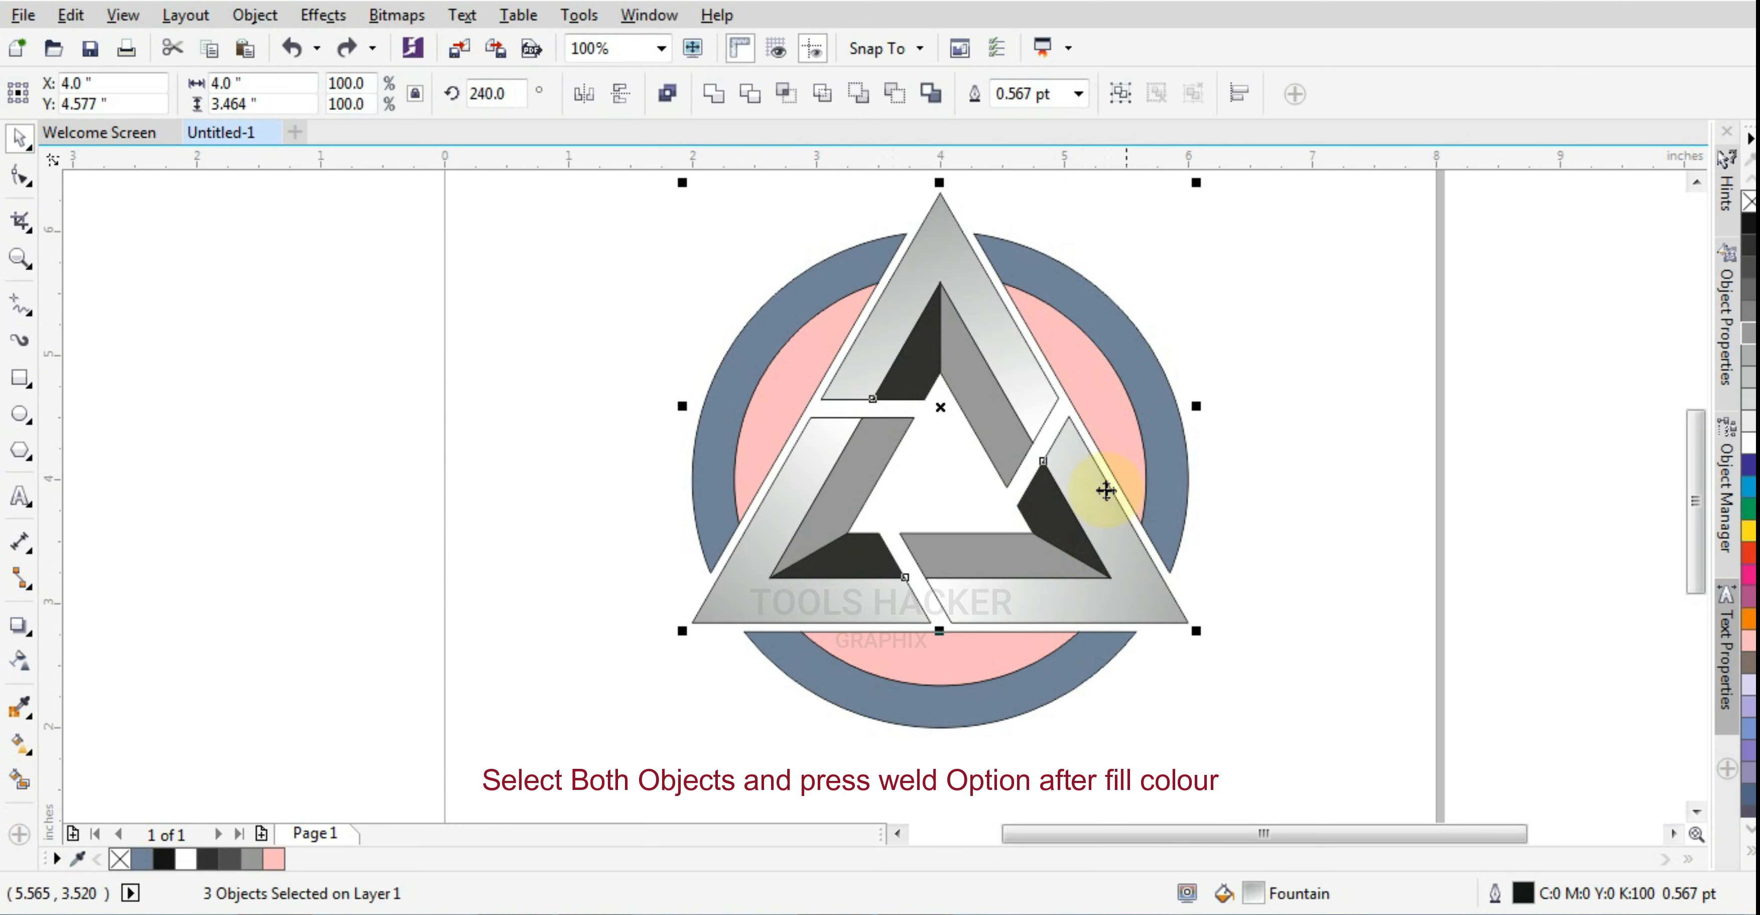
pyautogui.click(715, 96)
pyautogui.click(1269, 467)
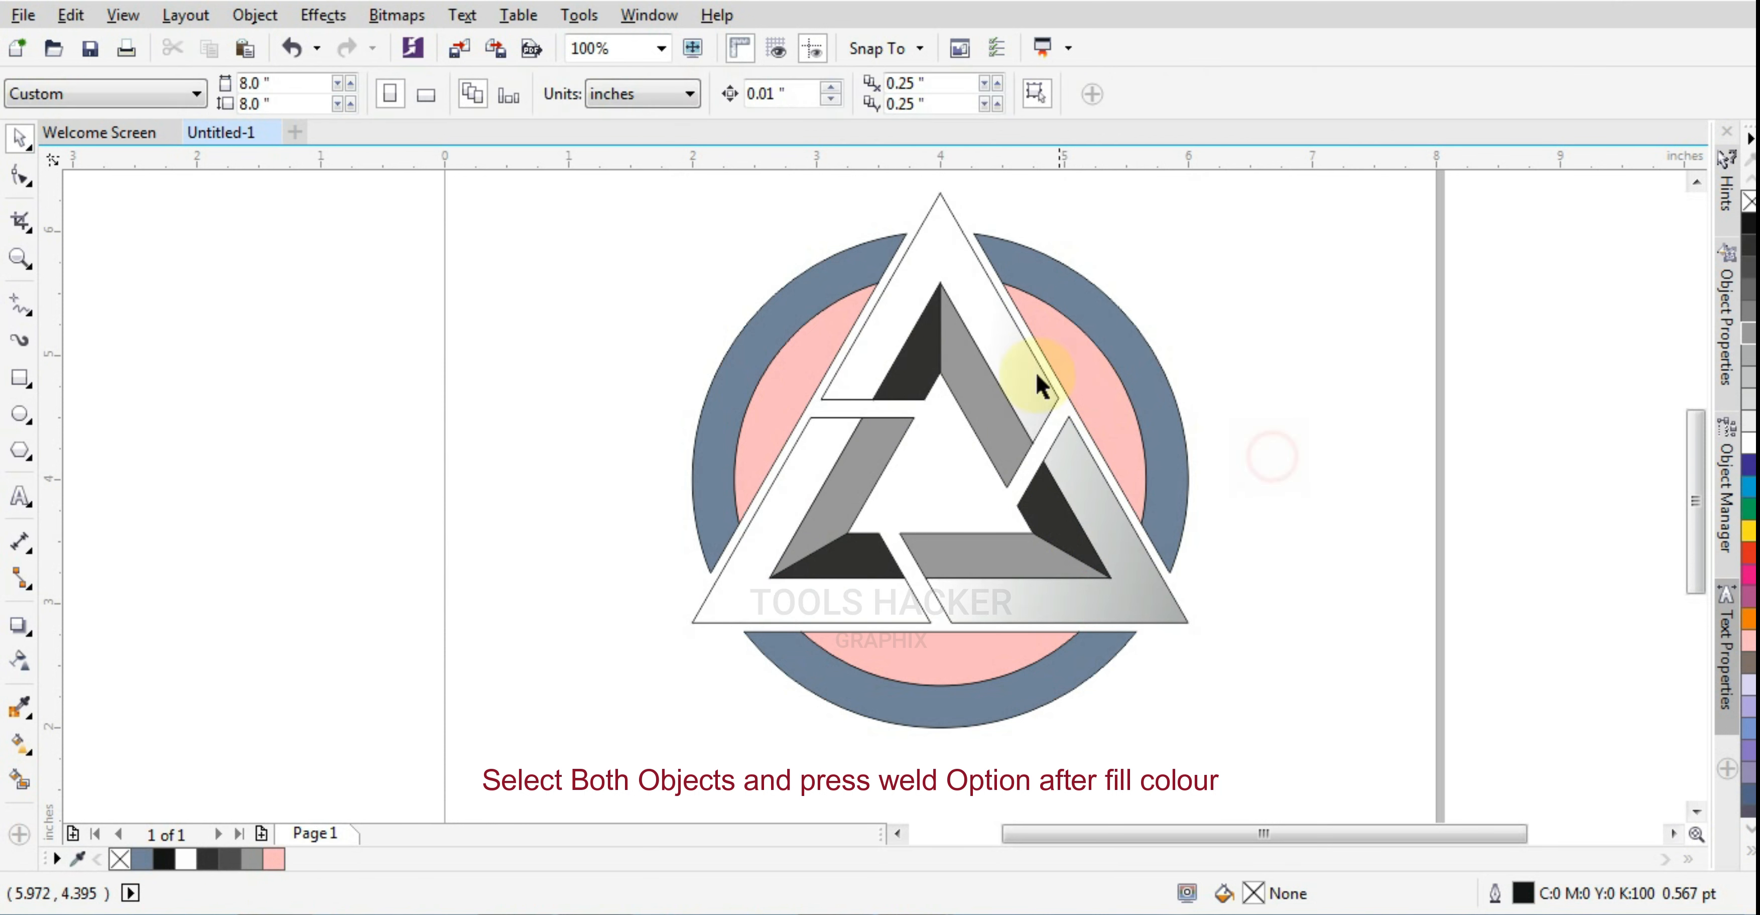
# Redirect the welded bands' gradient with the Interactive Fill tool so it runs from the upper-left ring to the triangle's lower-right corner
pyautogui.click(984, 347)
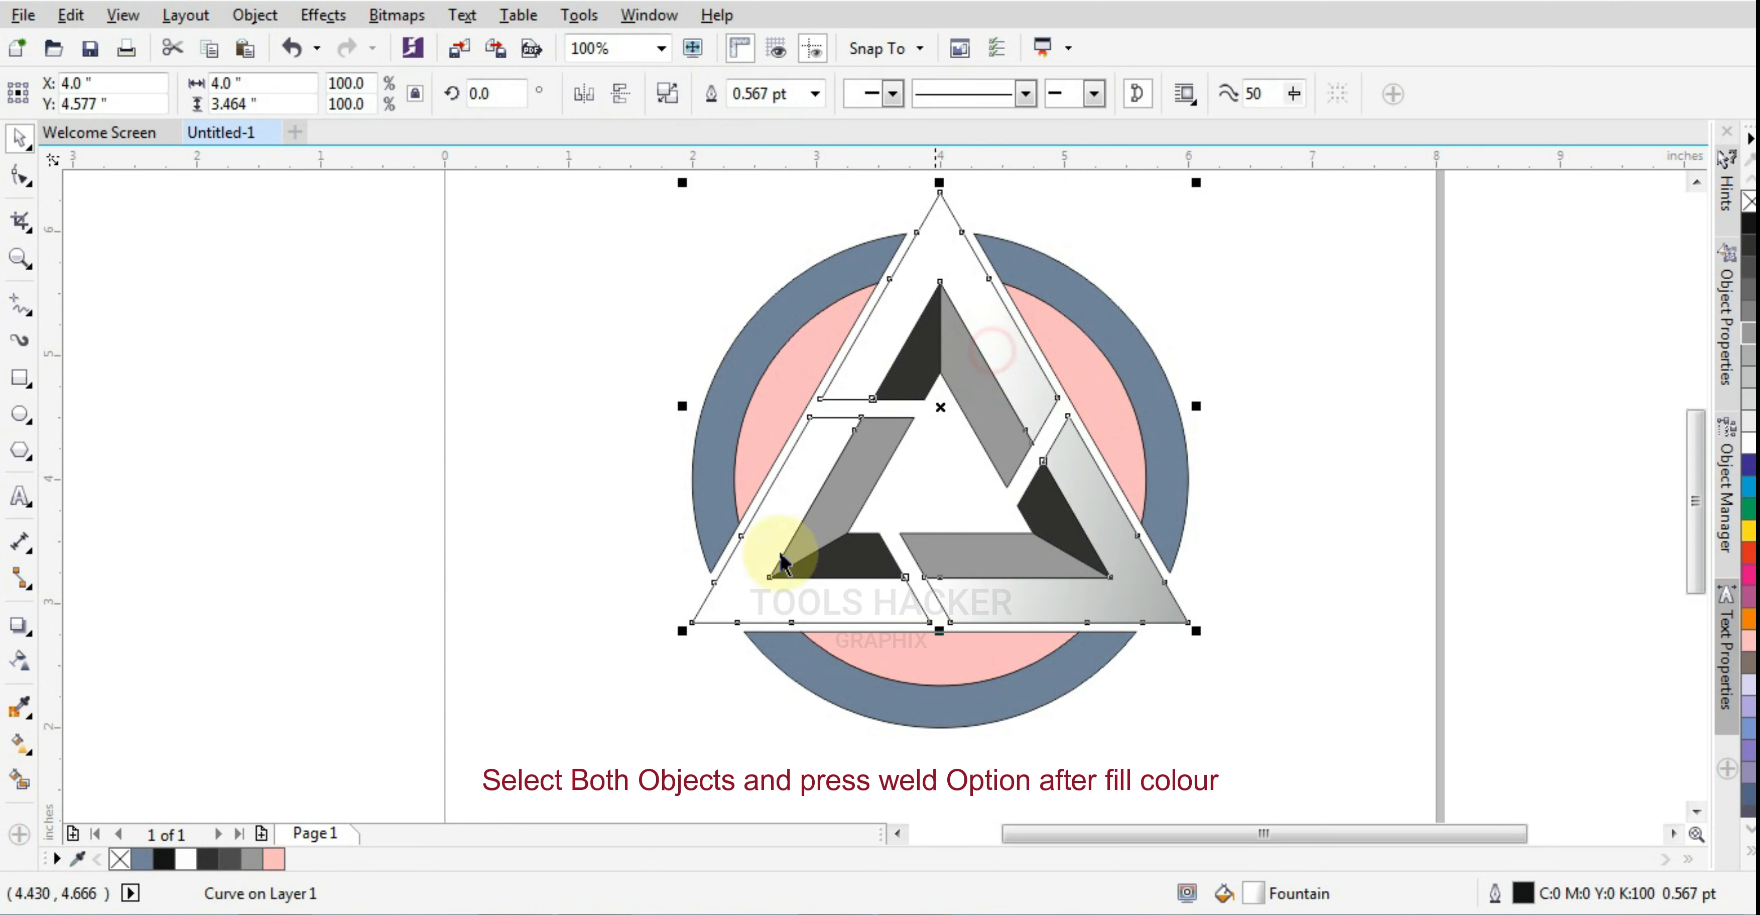
pyautogui.click(17, 752)
pyautogui.moveTo(1172, 609); pyautogui.dragTo(1102, 607)
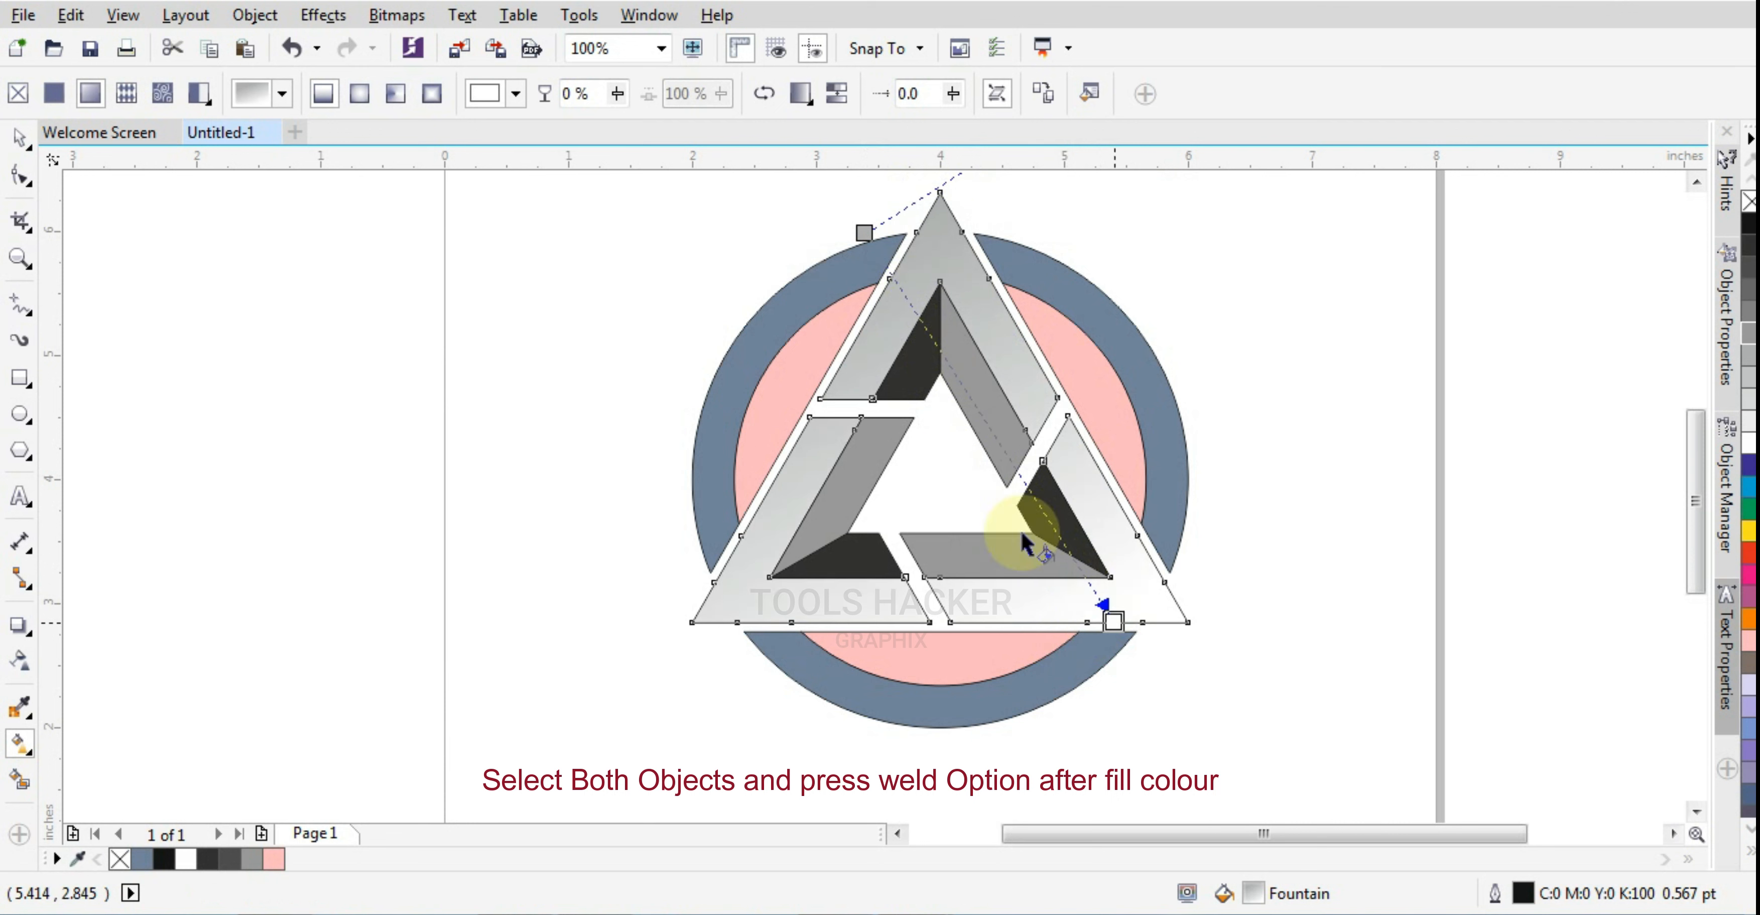
pyautogui.moveTo(864, 234); pyautogui.dragTo(824, 389)
pyautogui.moveTo(1113, 620); pyautogui.dragTo(1164, 620)
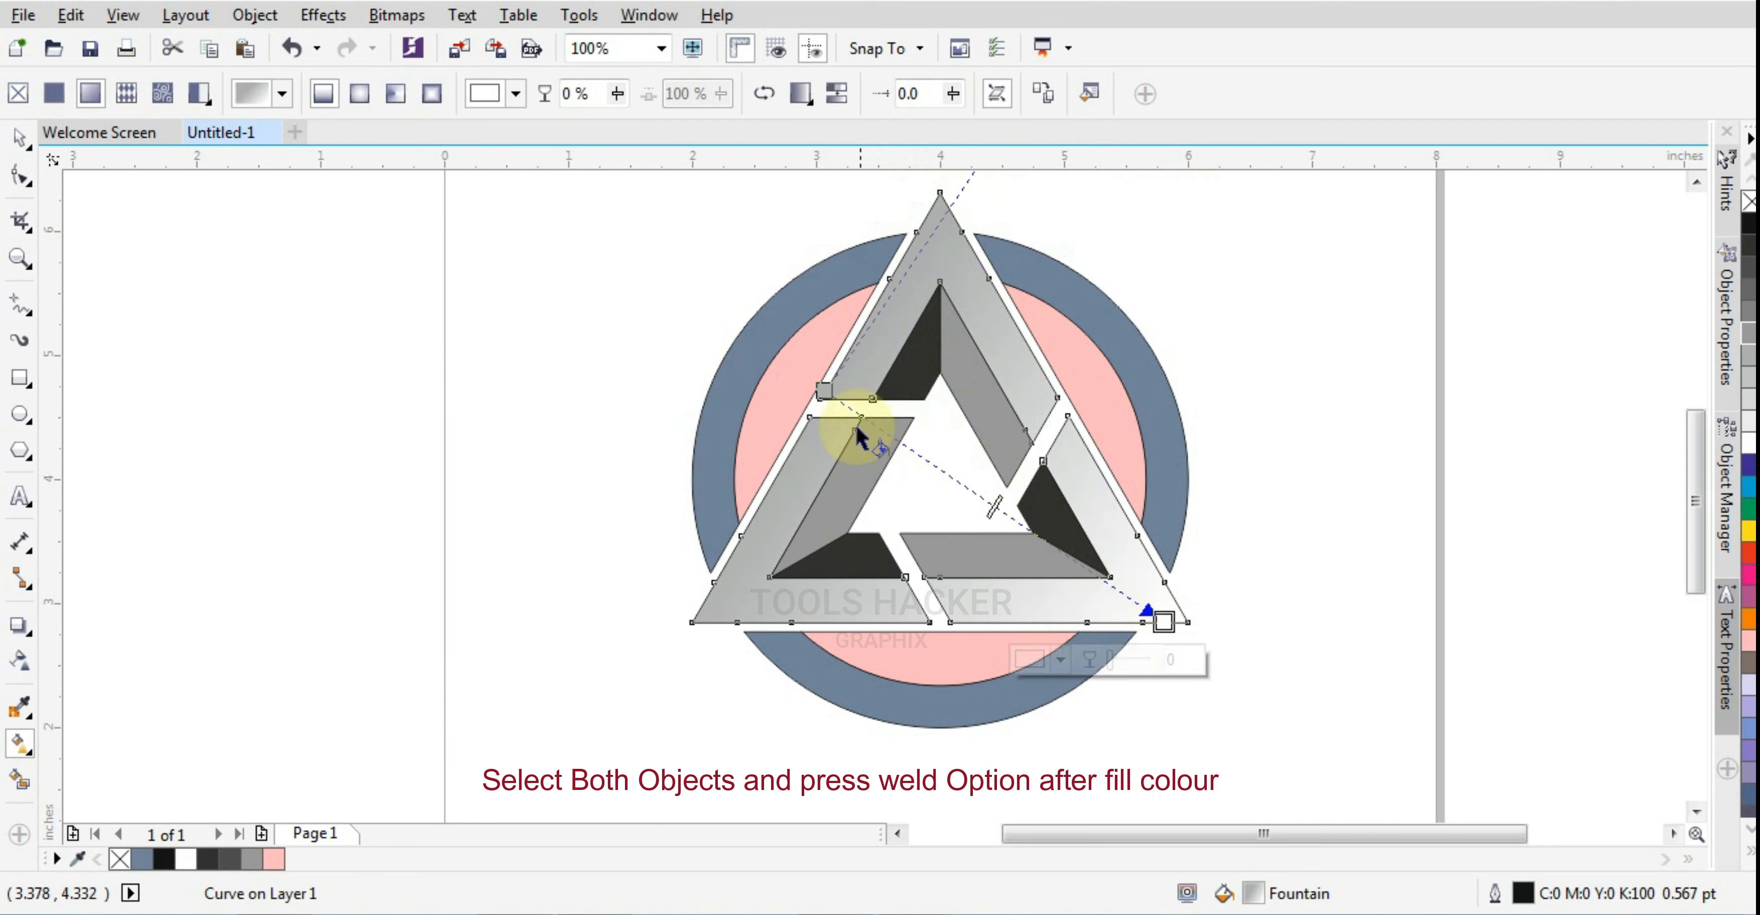
pyautogui.moveTo(825, 387); pyautogui.dragTo(842, 246)
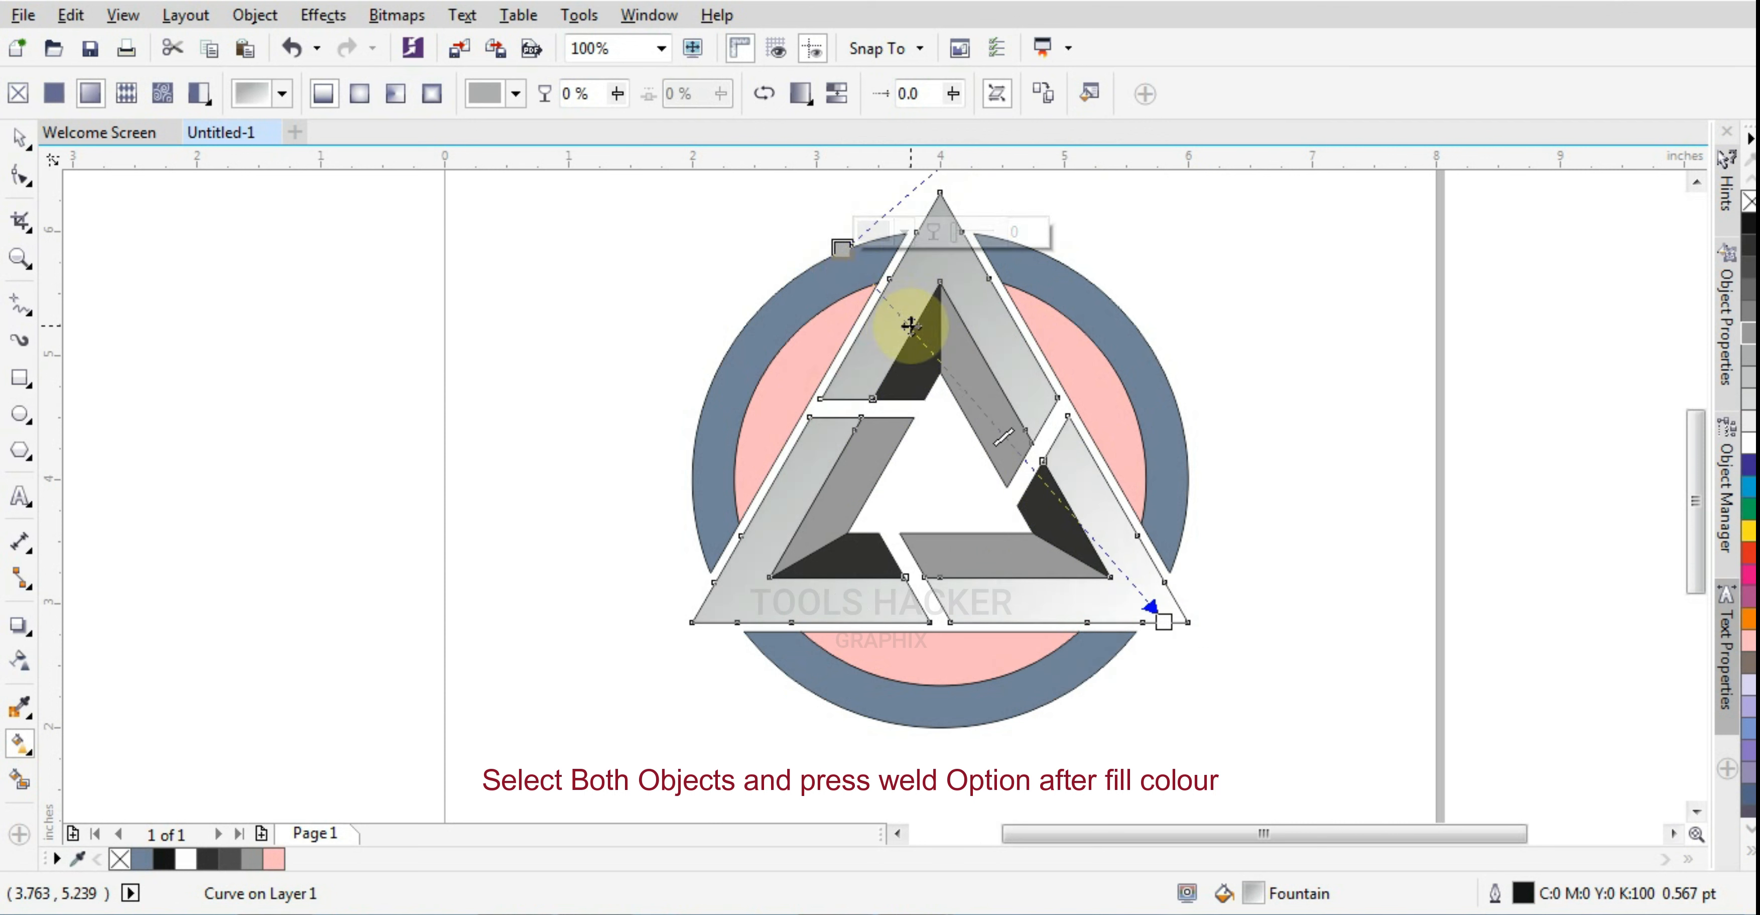
# Add an intermediate color node at 39% along the welded bands' gradient
pyautogui.click(957, 397)
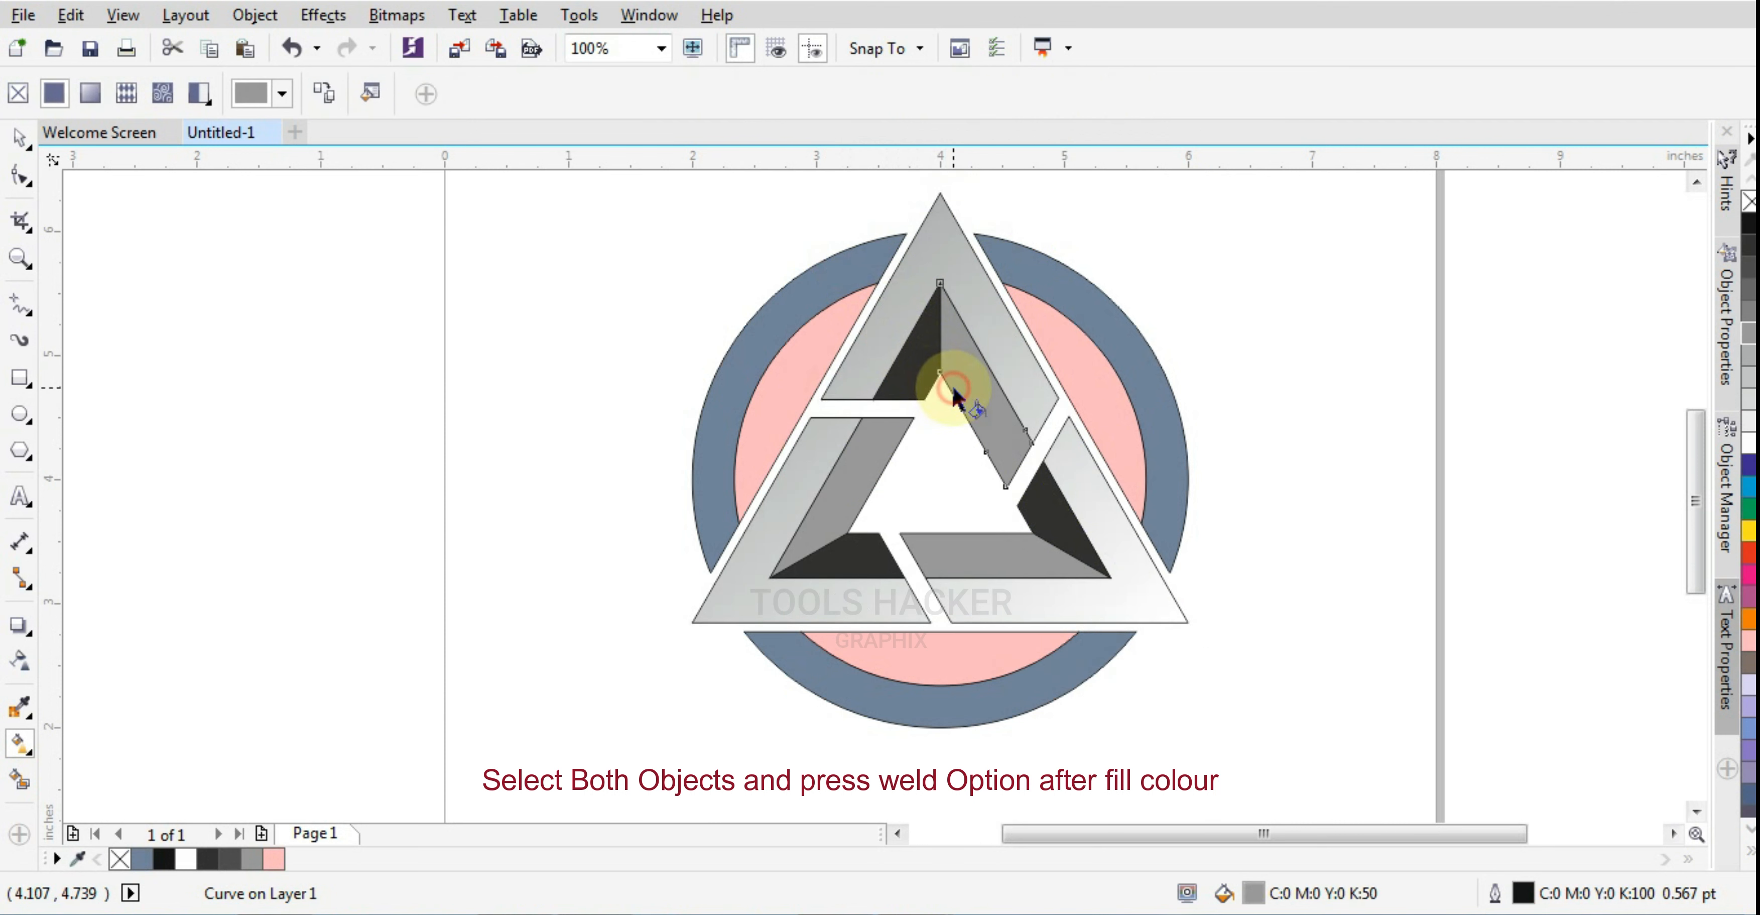
pyautogui.click(1104, 530)
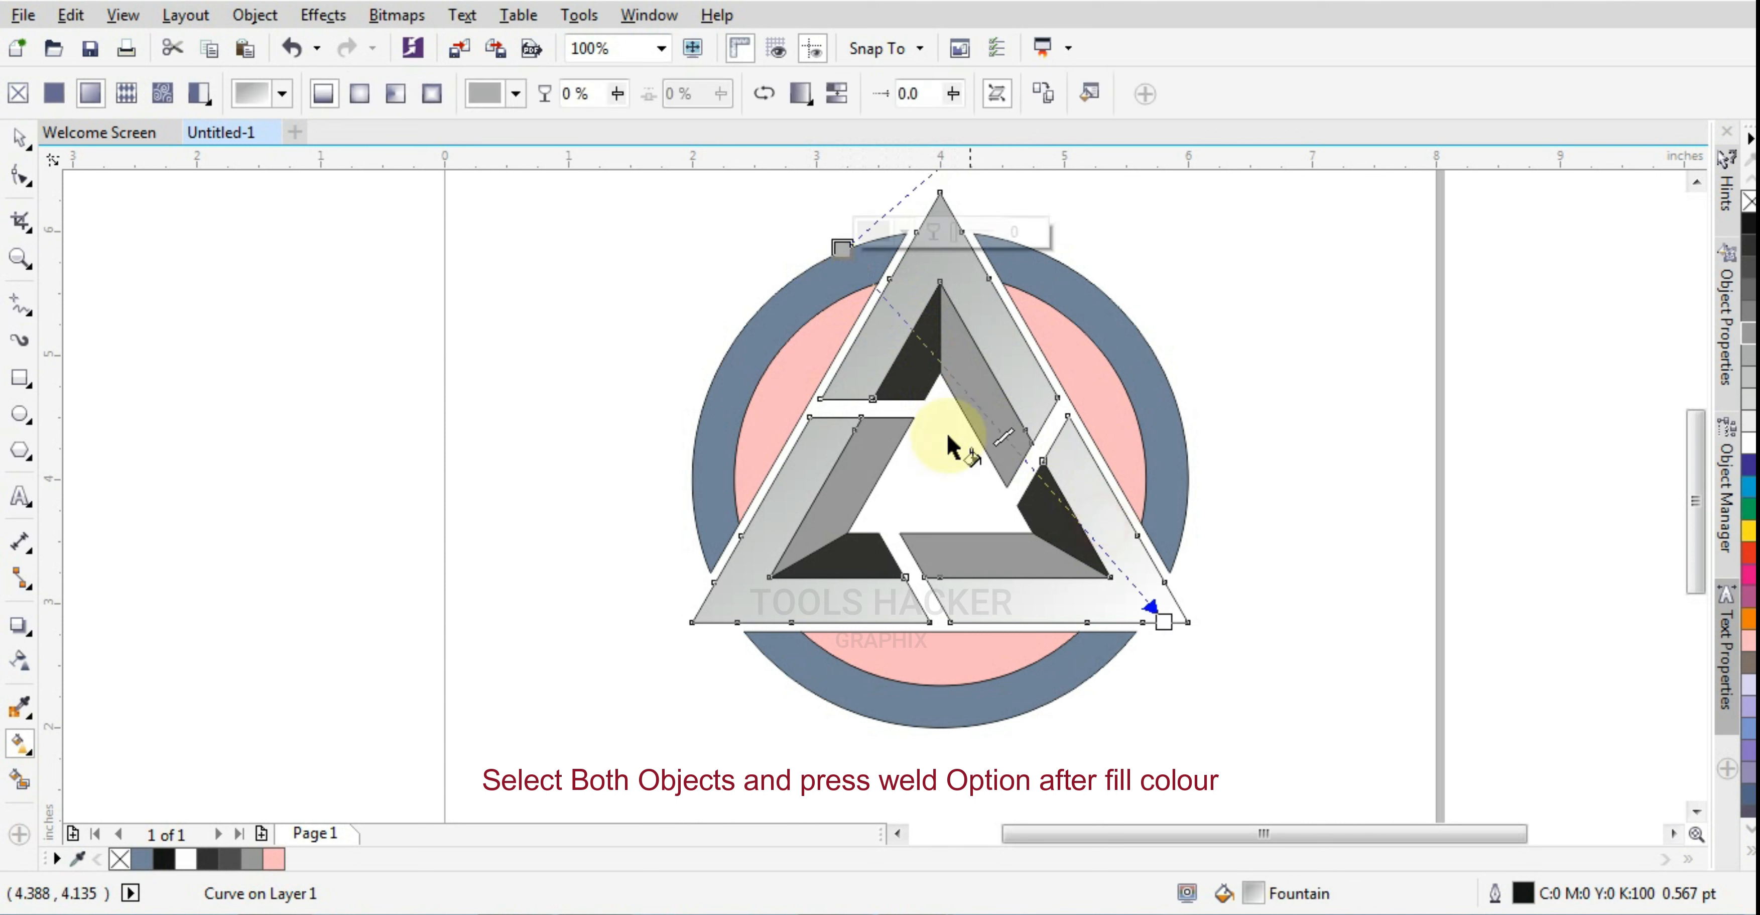
pyautogui.doubleClick(969, 396)
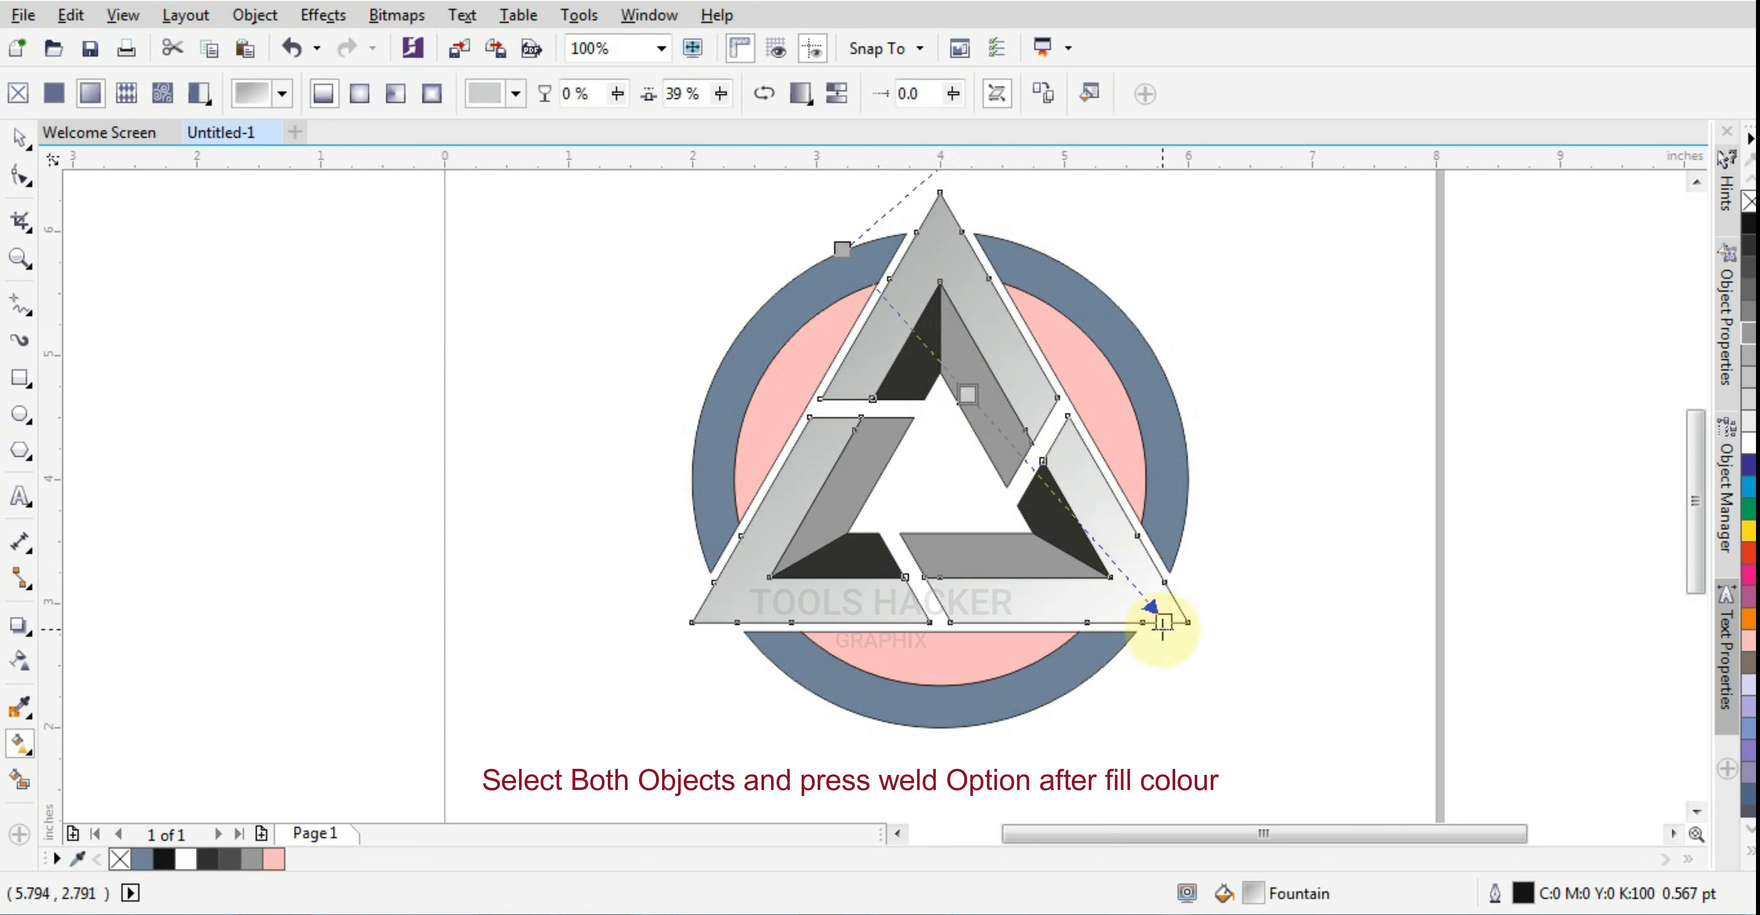
# Recolor the welded bands' gradient with a light gray end node and a white intermediate node at 39%
pyautogui.click(1164, 621)
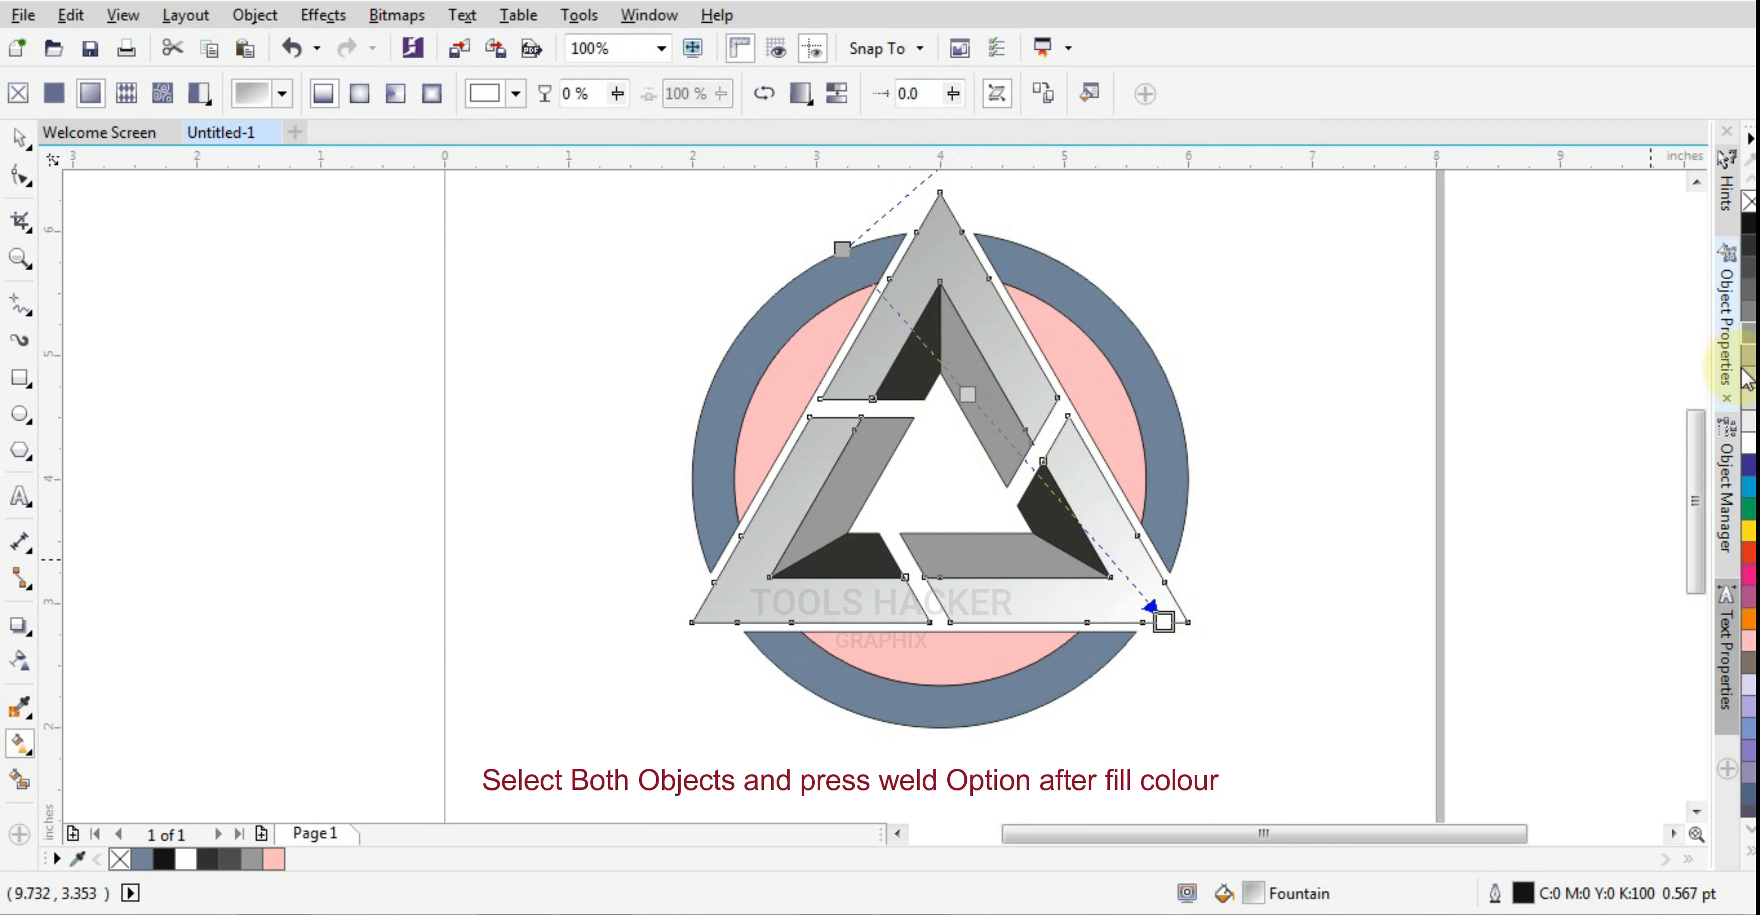
pyautogui.click(1750, 376)
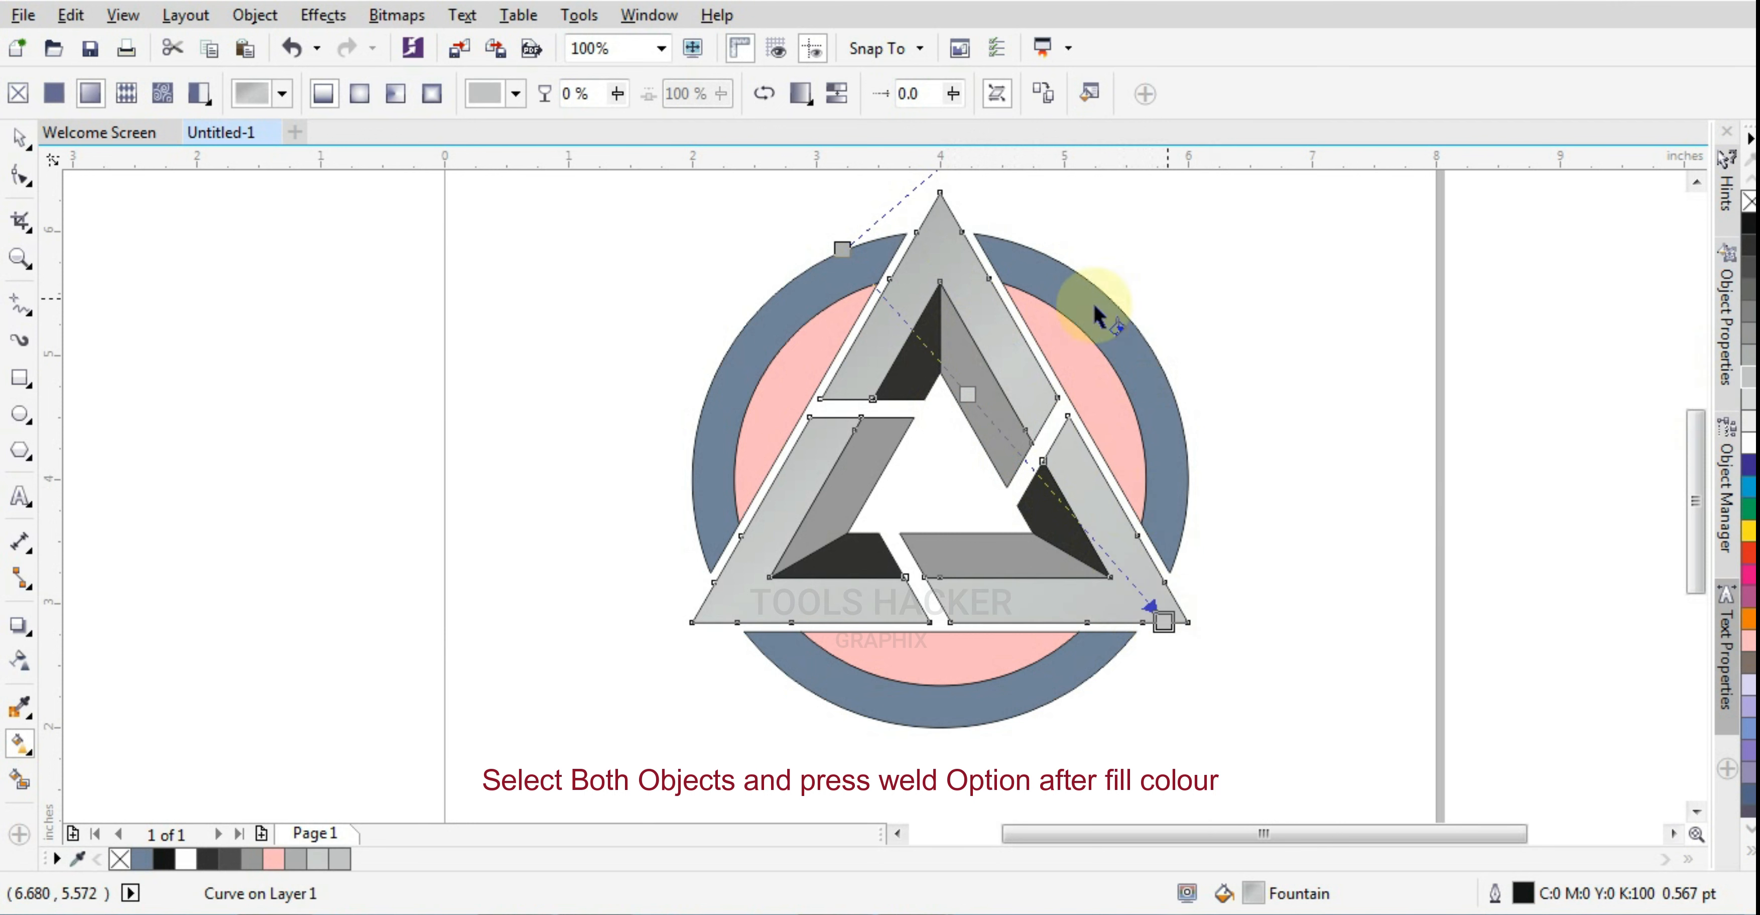
pyautogui.click(960, 394)
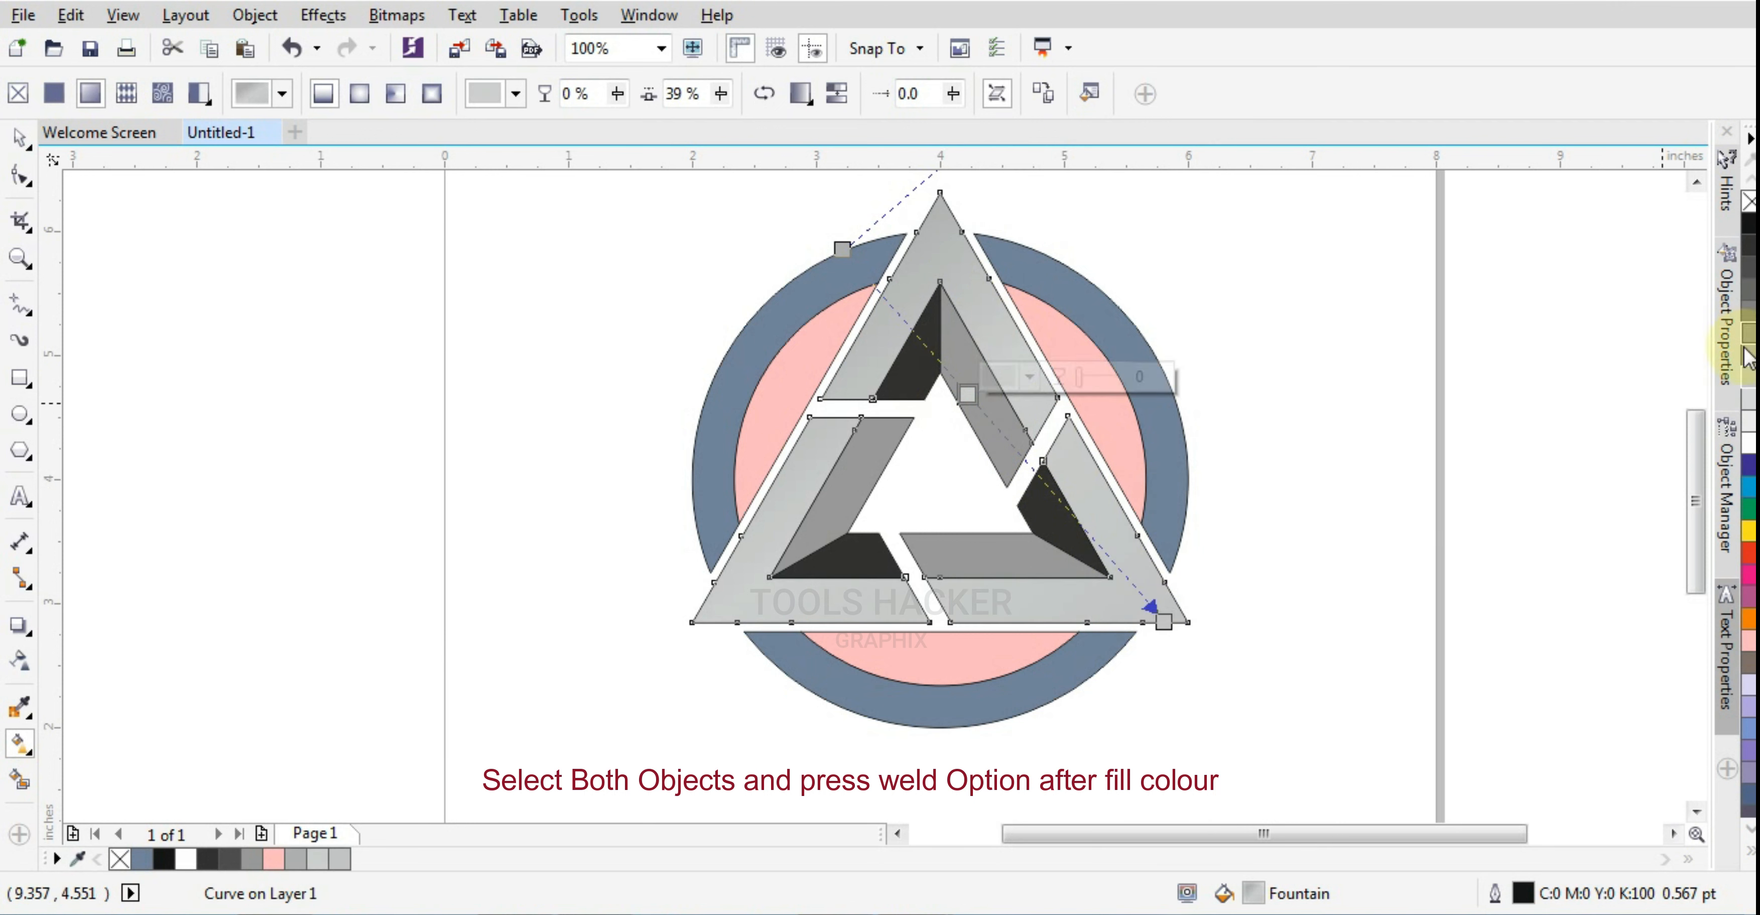
pyautogui.click(1750, 444)
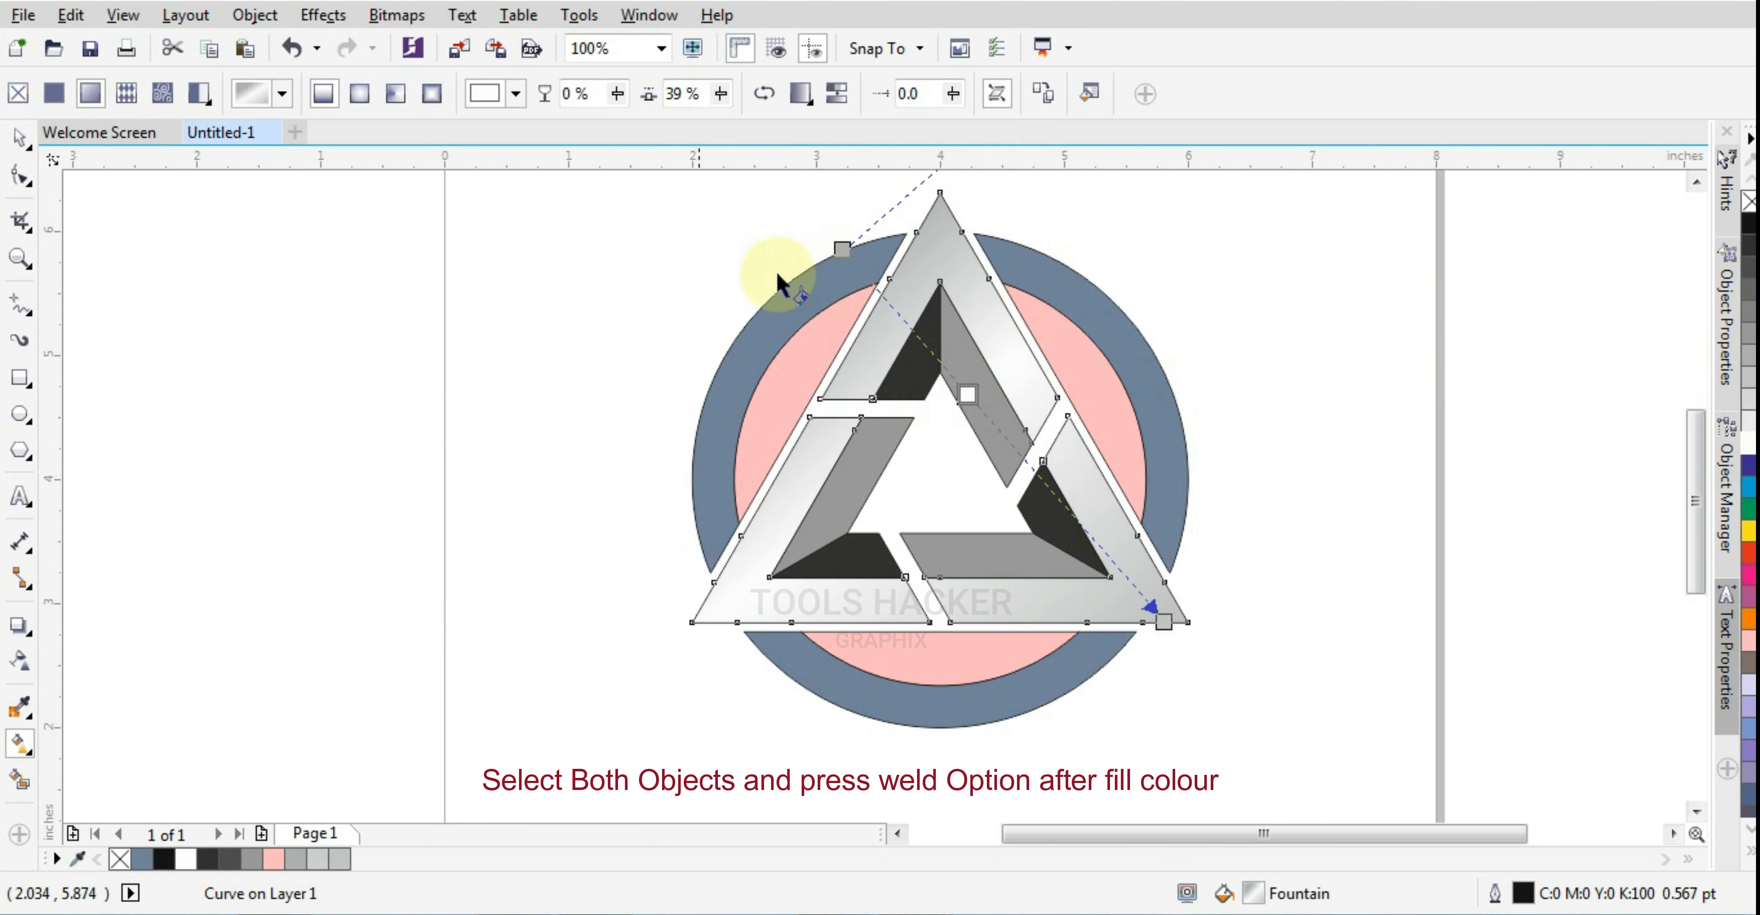
# Pull the start of the bands' gradient inward to the triangle's upper-left edge, and deselect the bands
pyautogui.click(846, 246)
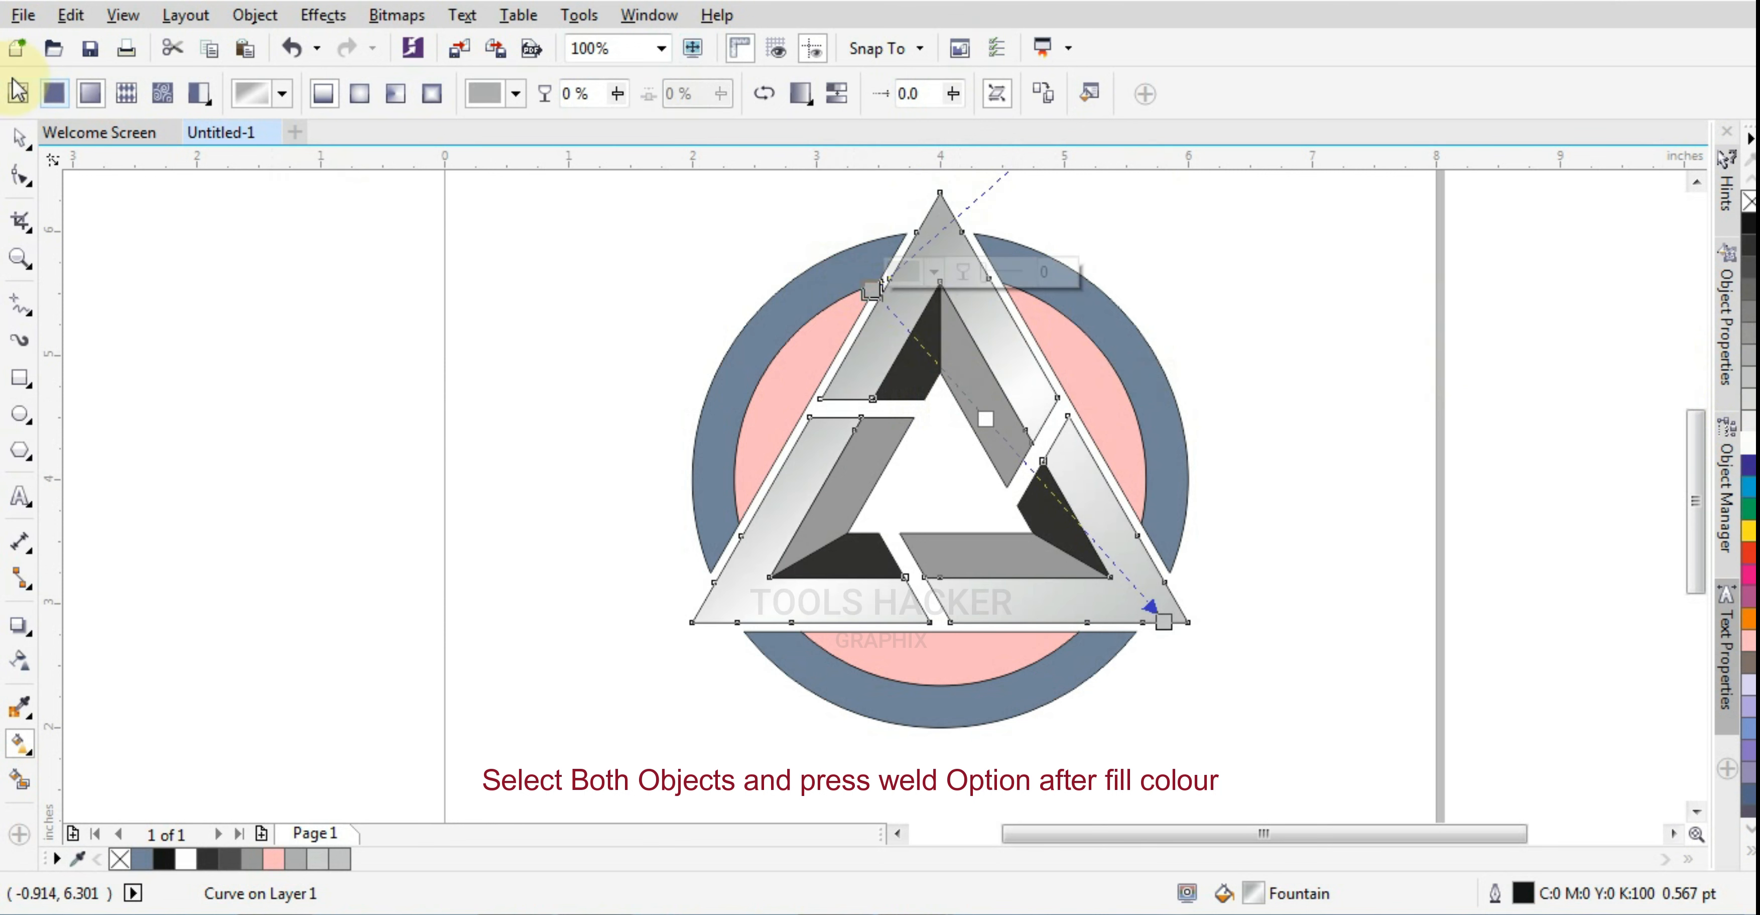
pyautogui.click(19, 138)
pyautogui.click(136, 208)
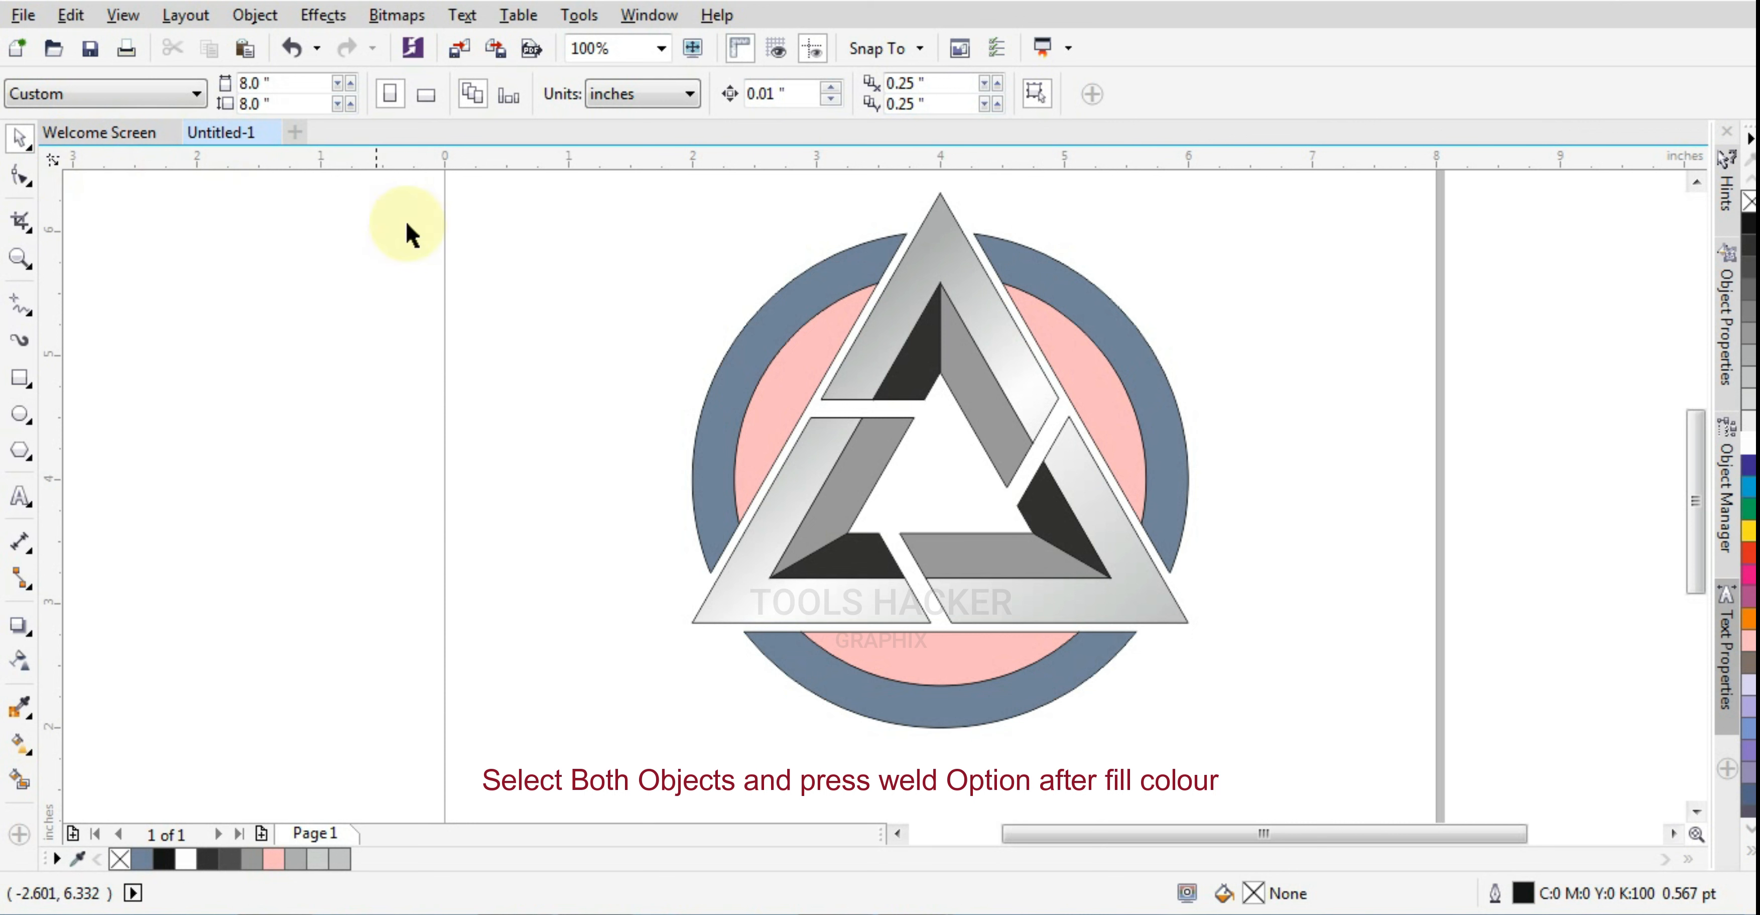
# Fill the left inner gray strip with the K:90 dark color of the facet below the apex
pyautogui.click(839, 507)
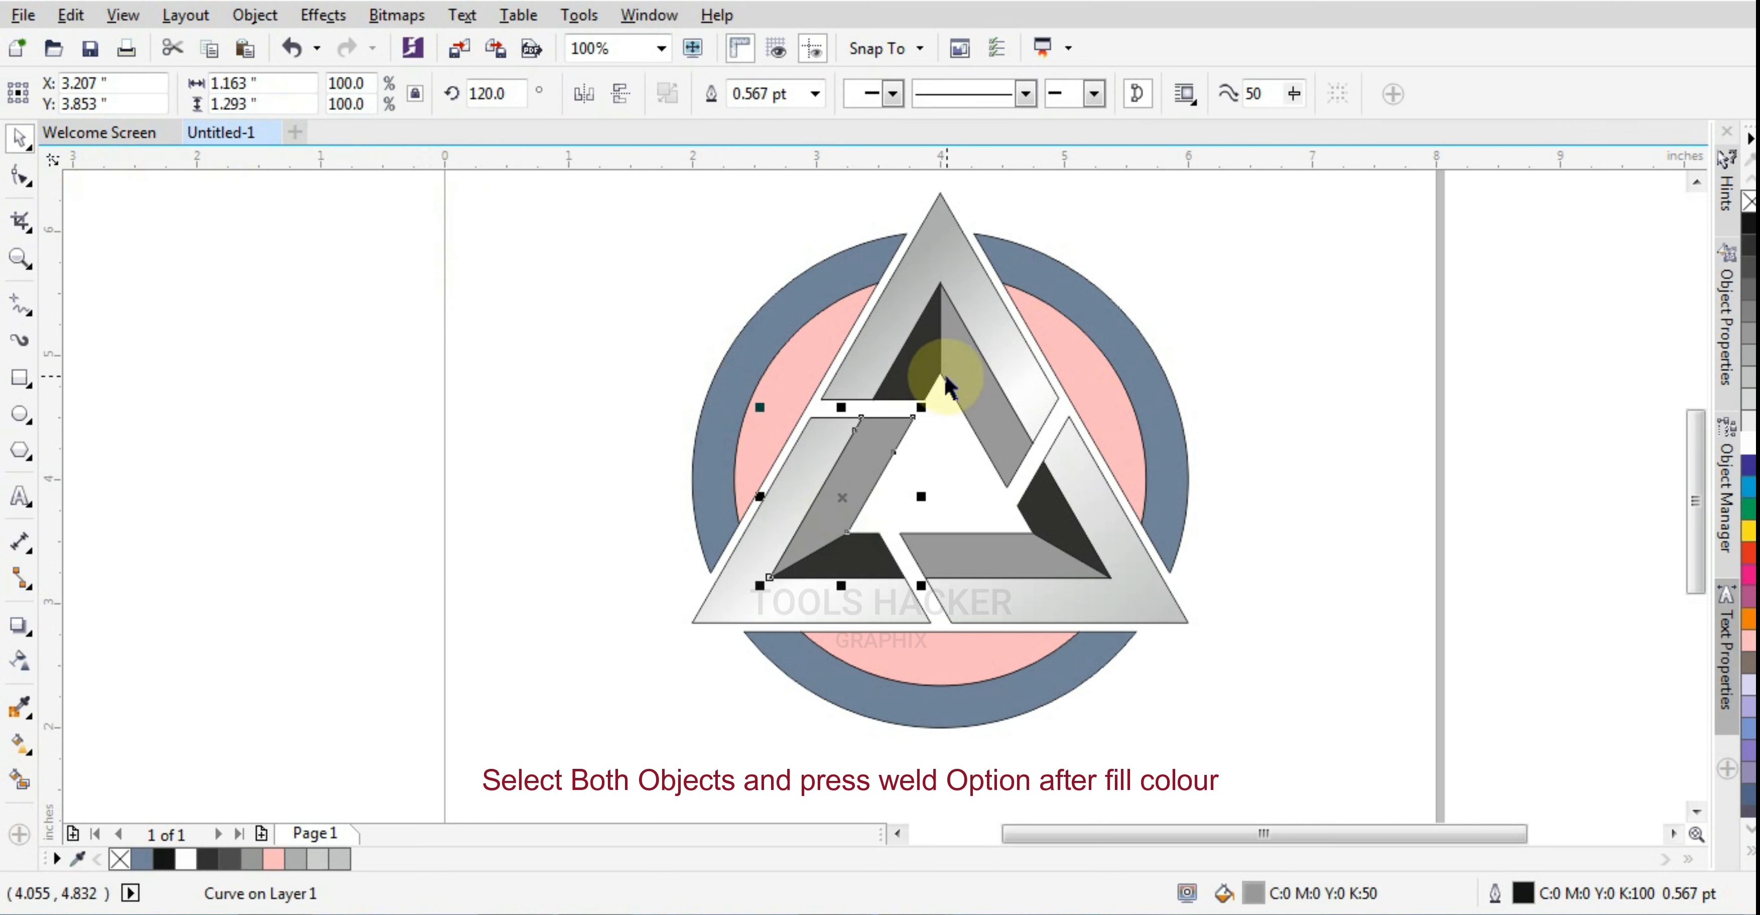
pyautogui.click(912, 369)
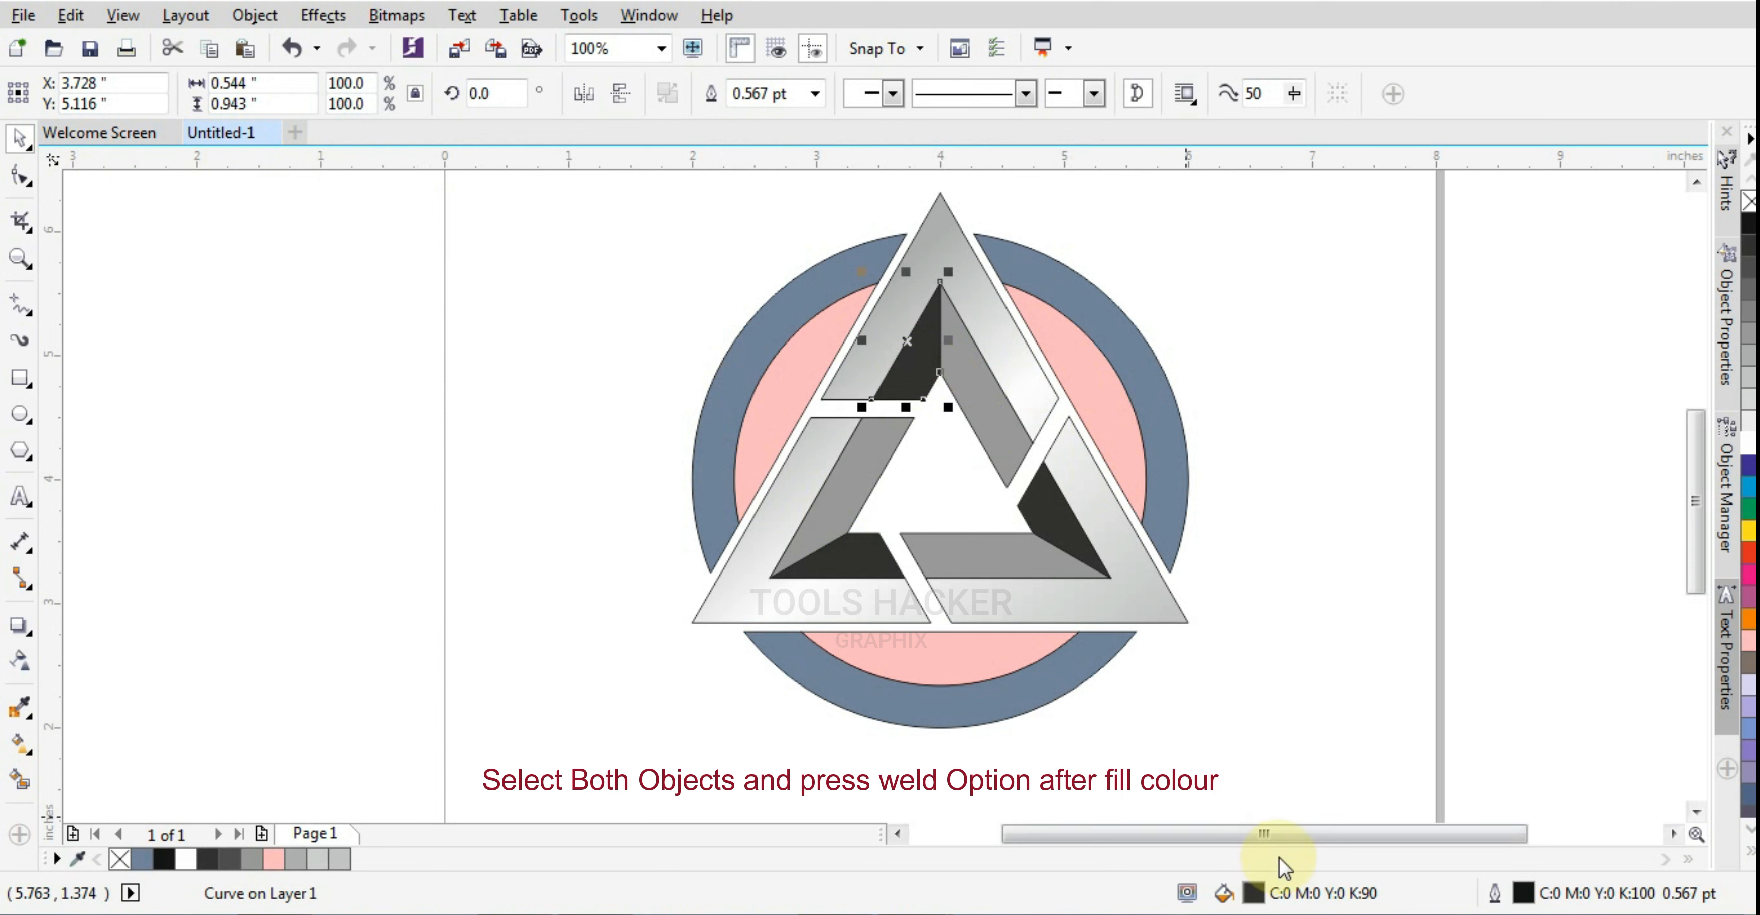
pyautogui.moveTo(1249, 885); pyautogui.dragTo(837, 503)
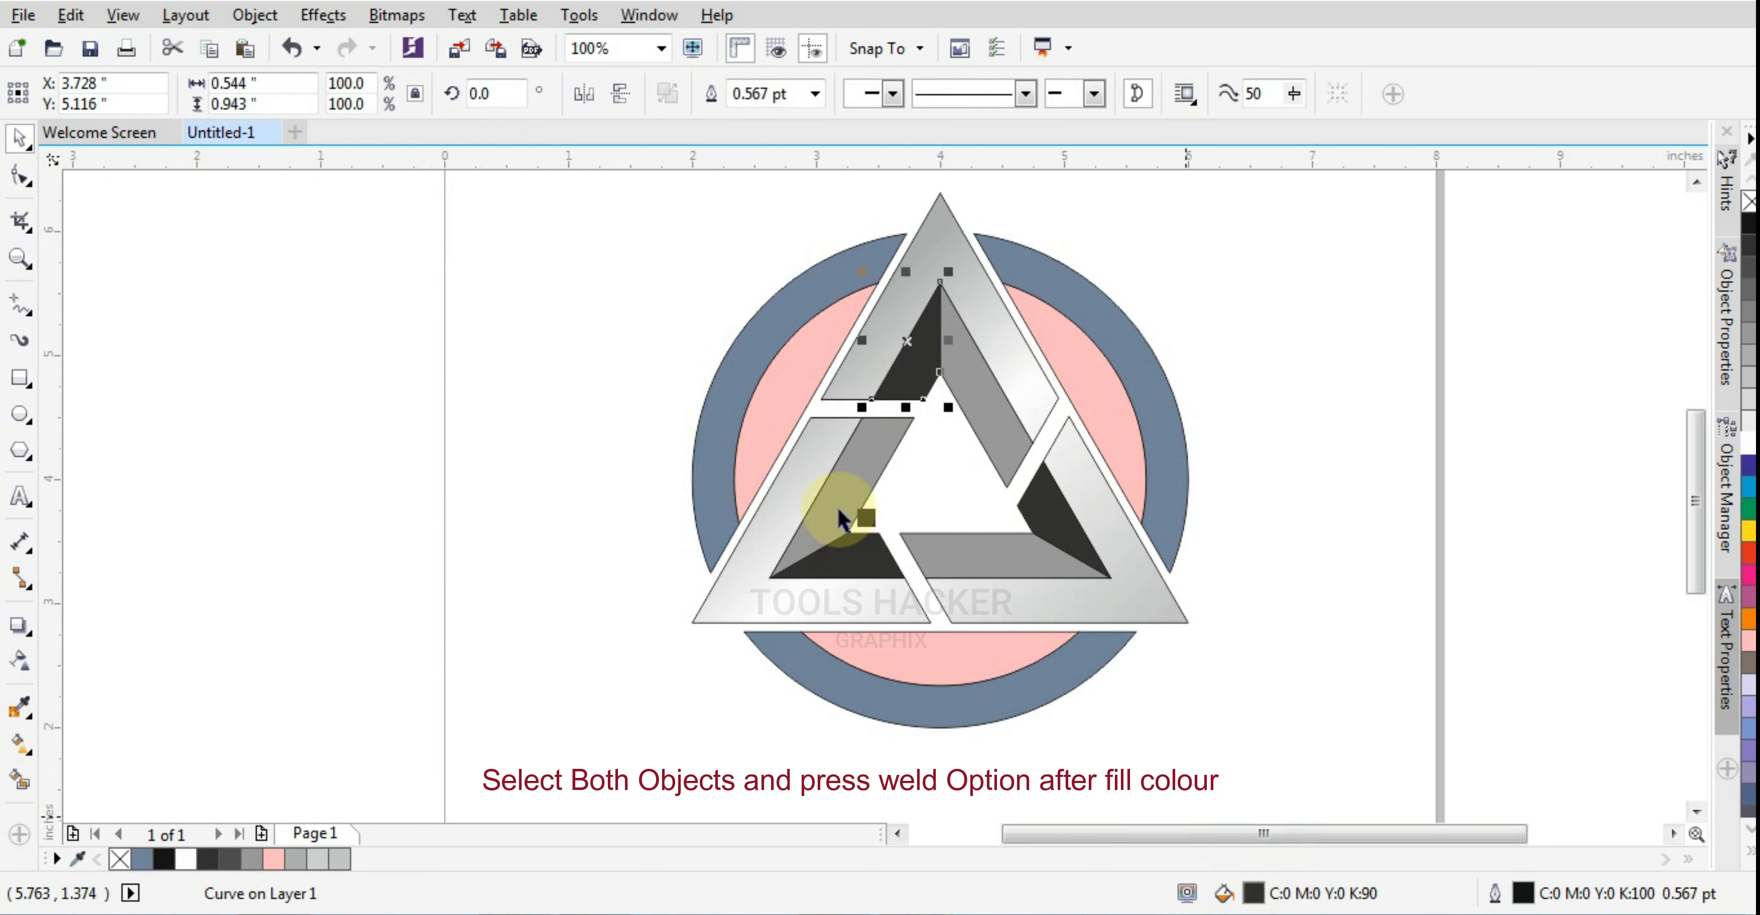
# Fill the lower-left dark facet with 20% black and give it a short gradient to white toward its upper-right corner
pyautogui.click(849, 556)
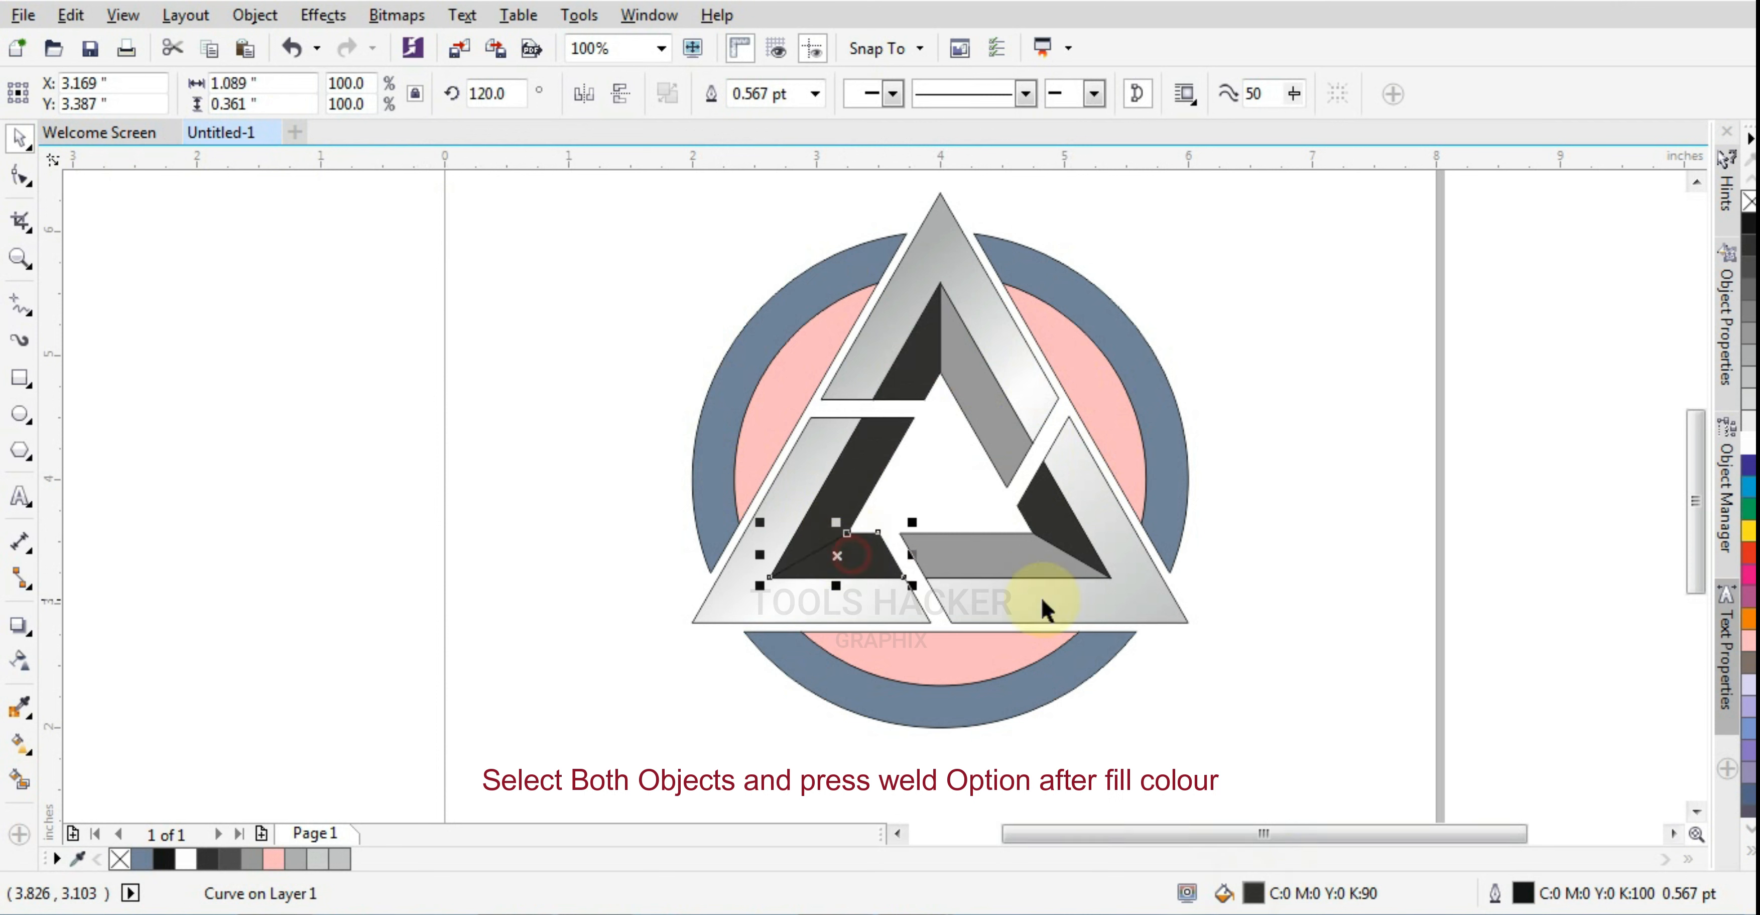
pyautogui.click(1750, 441)
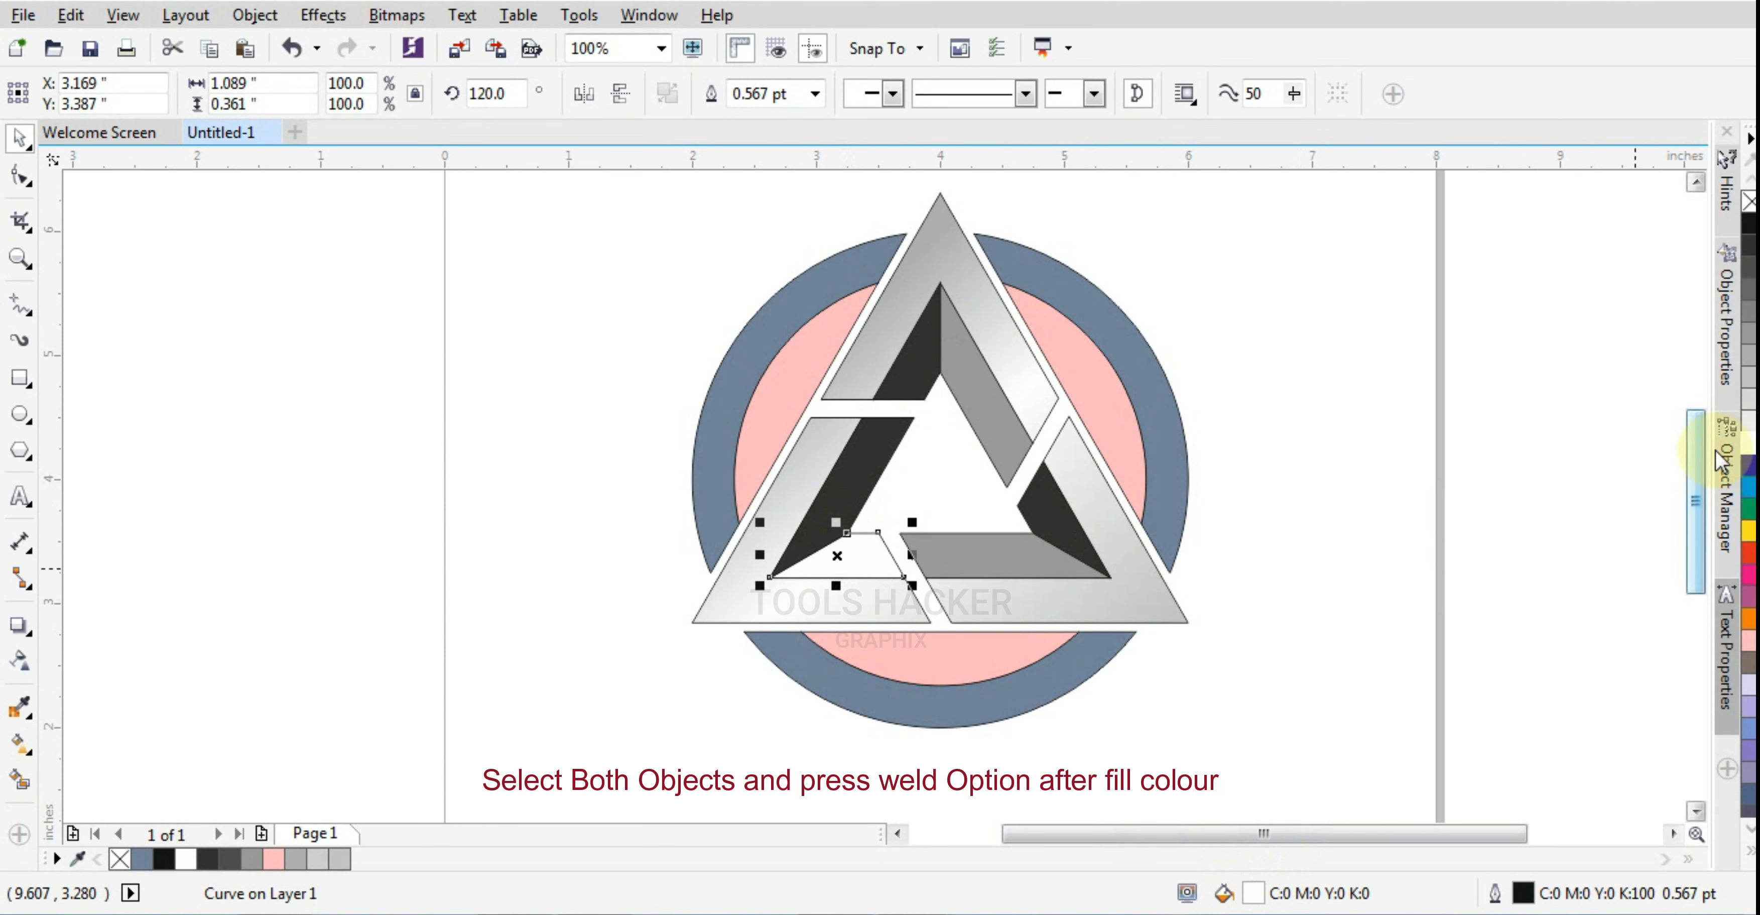
pyautogui.click(1750, 400)
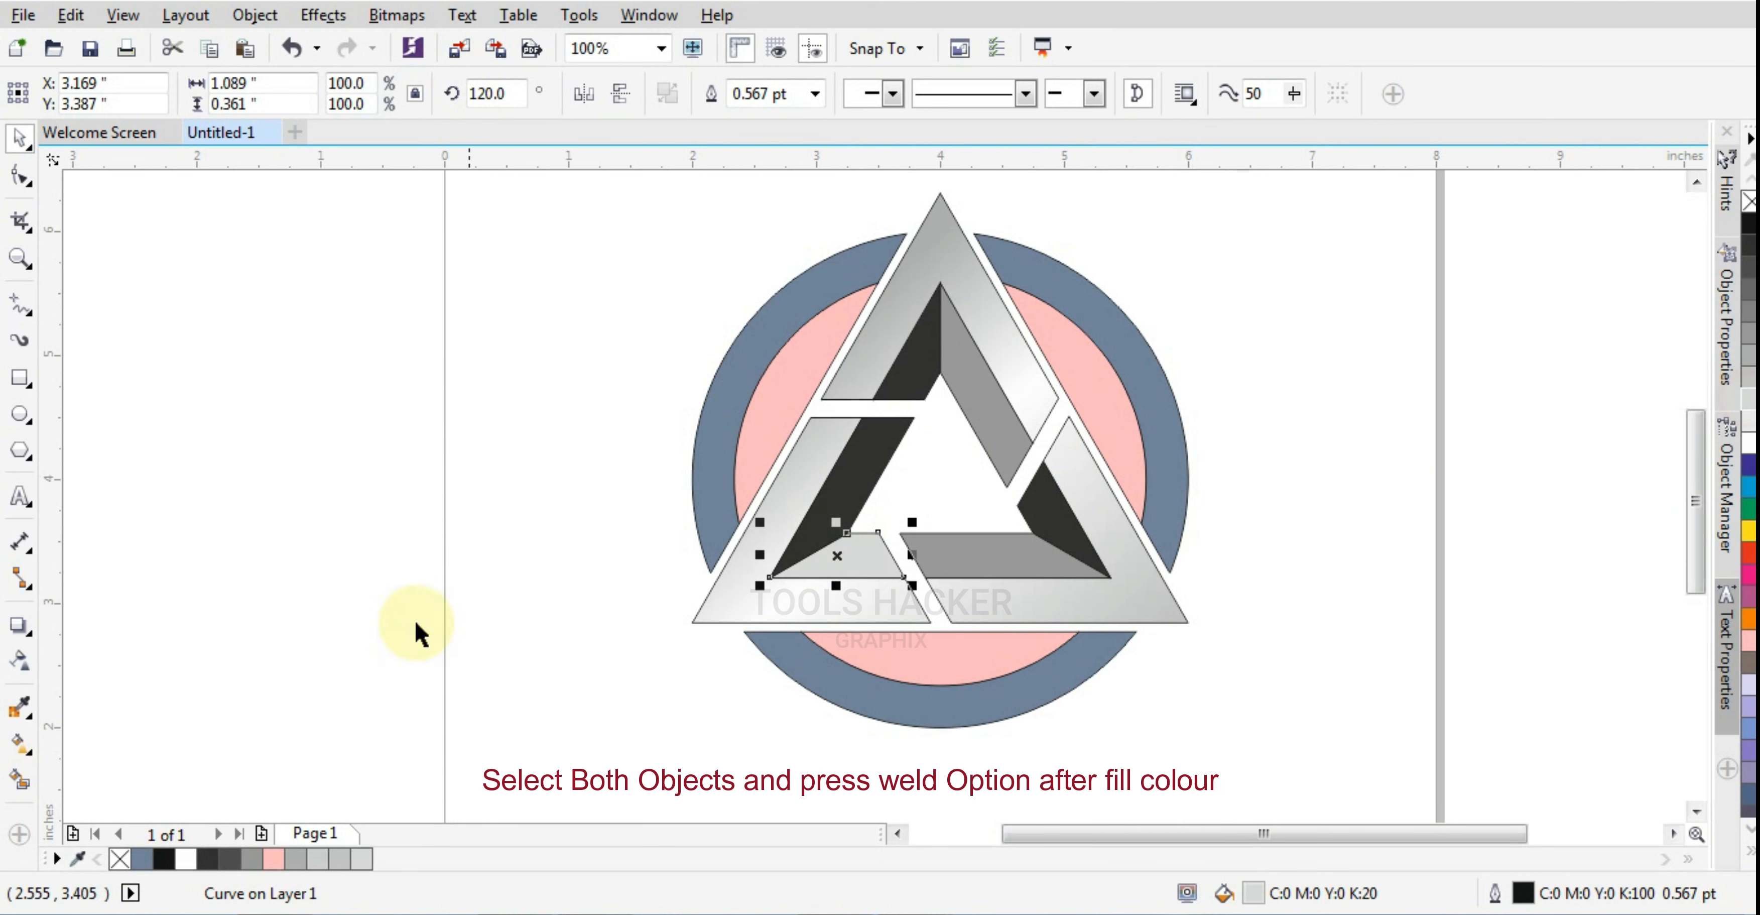
pyautogui.click(21, 745)
pyautogui.moveTo(801, 574); pyautogui.dragTo(878, 531)
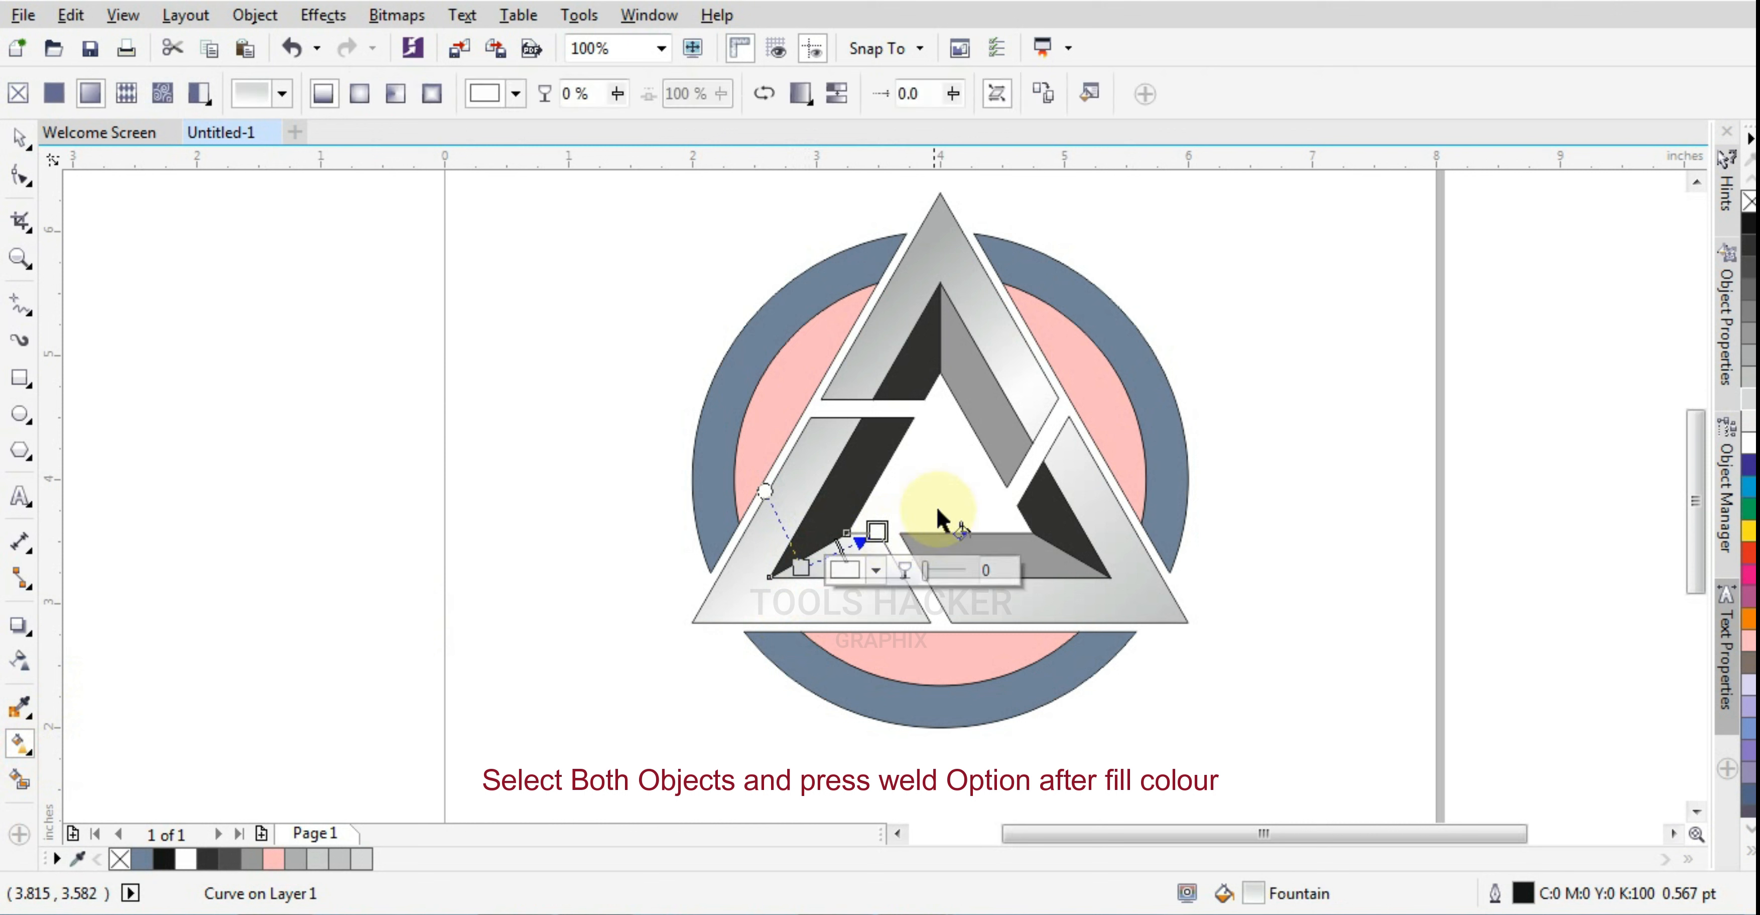
# Apply a gray-to-white gradient to the bottom inner strip, starting at the lower-left facet and ending near the strip's upper-right corner
pyautogui.click(982, 562)
pyautogui.moveTo(929, 577); pyautogui.dragTo(1047, 541)
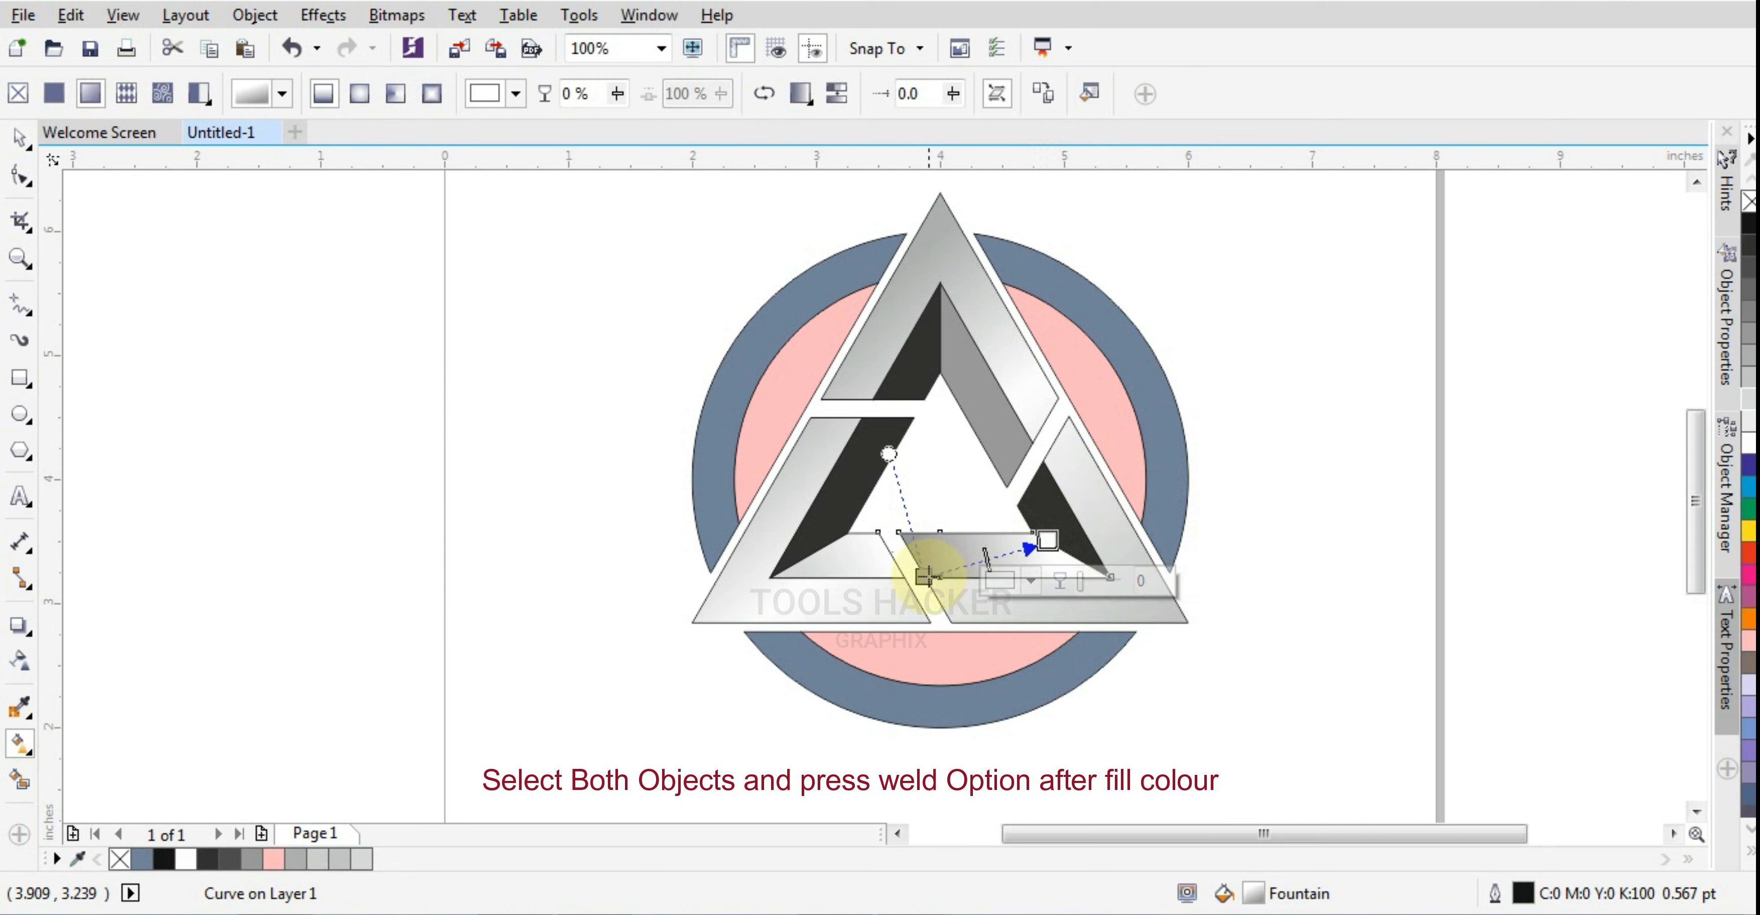
pyautogui.moveTo(924, 576); pyautogui.dragTo(829, 576)
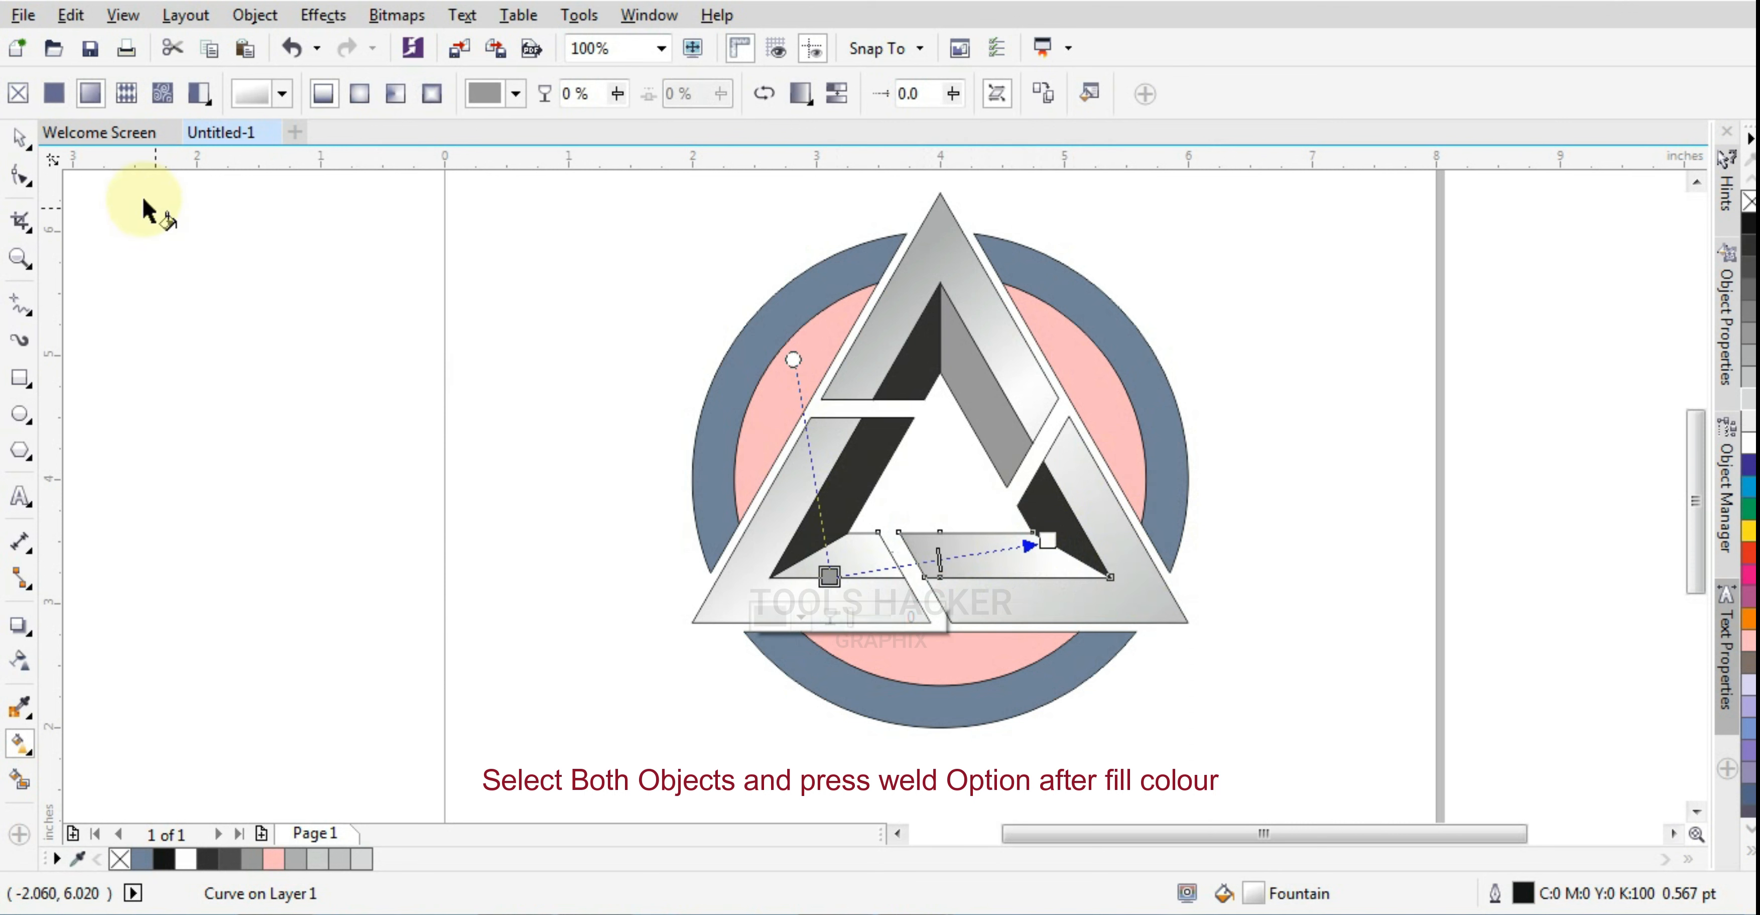
pyautogui.click(19, 140)
pyautogui.click(266, 291)
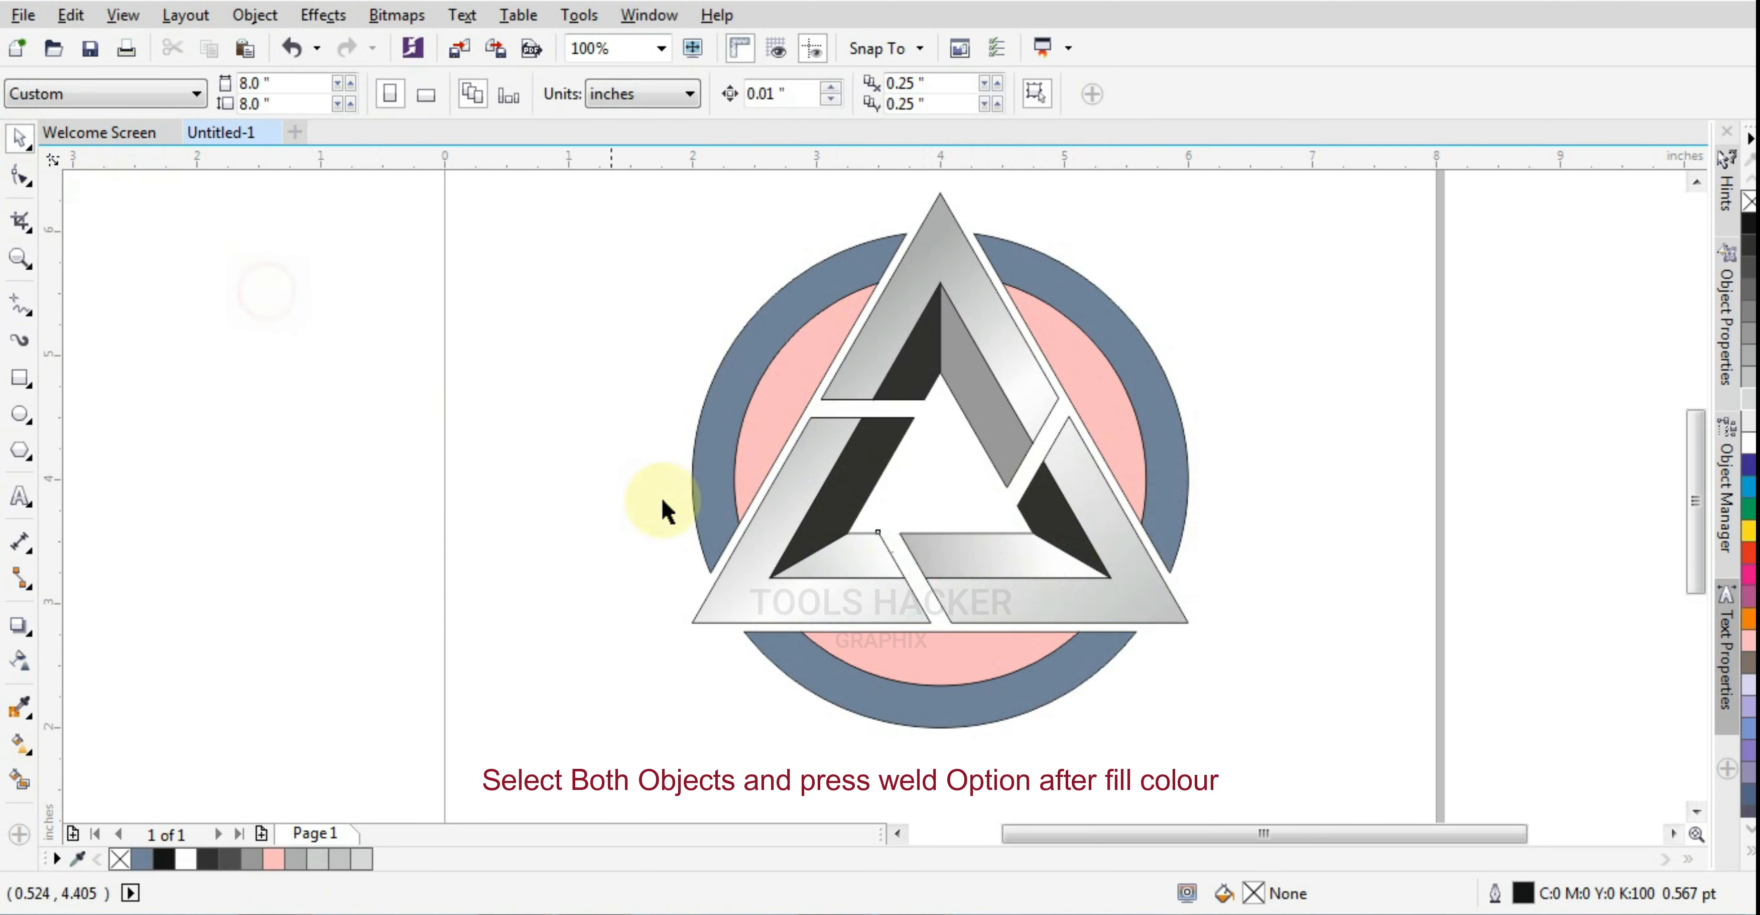
# Weld the lower-left facet and the bottom inner strip into a single object
pyautogui.click(858, 571)
pyautogui.keyDown('shift'); pyautogui.click(956, 568); pyautogui.keyUp('shift')
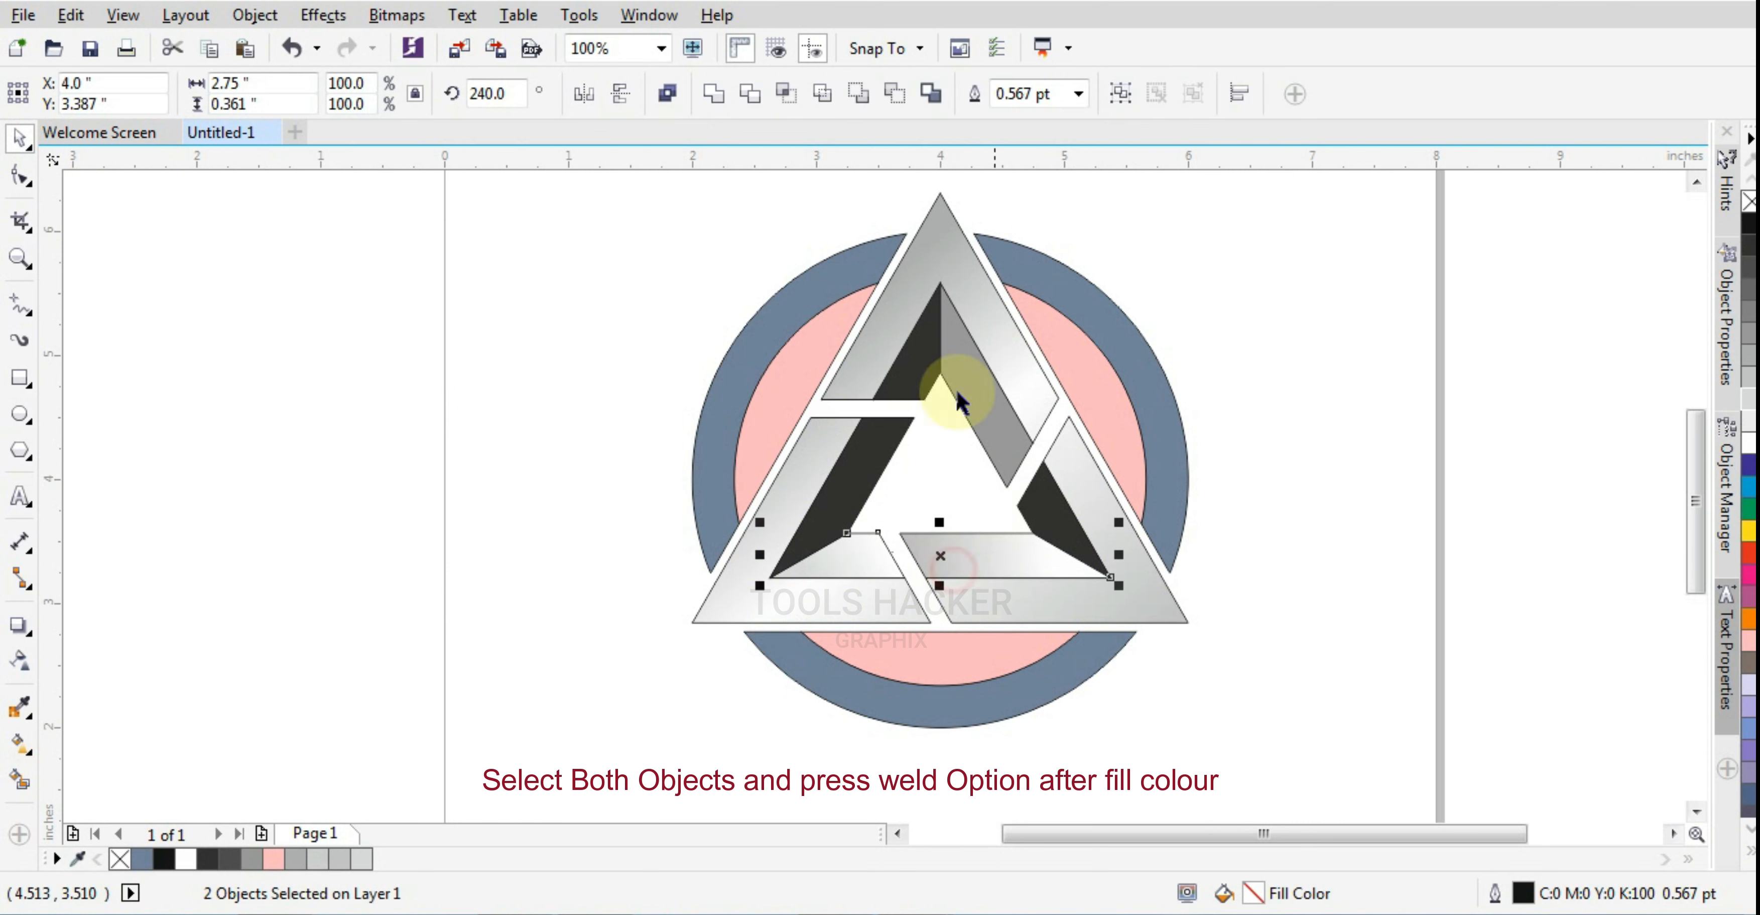
pyautogui.click(713, 93)
pyautogui.click(1281, 527)
# Weld the right inner strip to the dark right facet, and the left inner strip to the dark facet below the apex
pyautogui.click(989, 438)
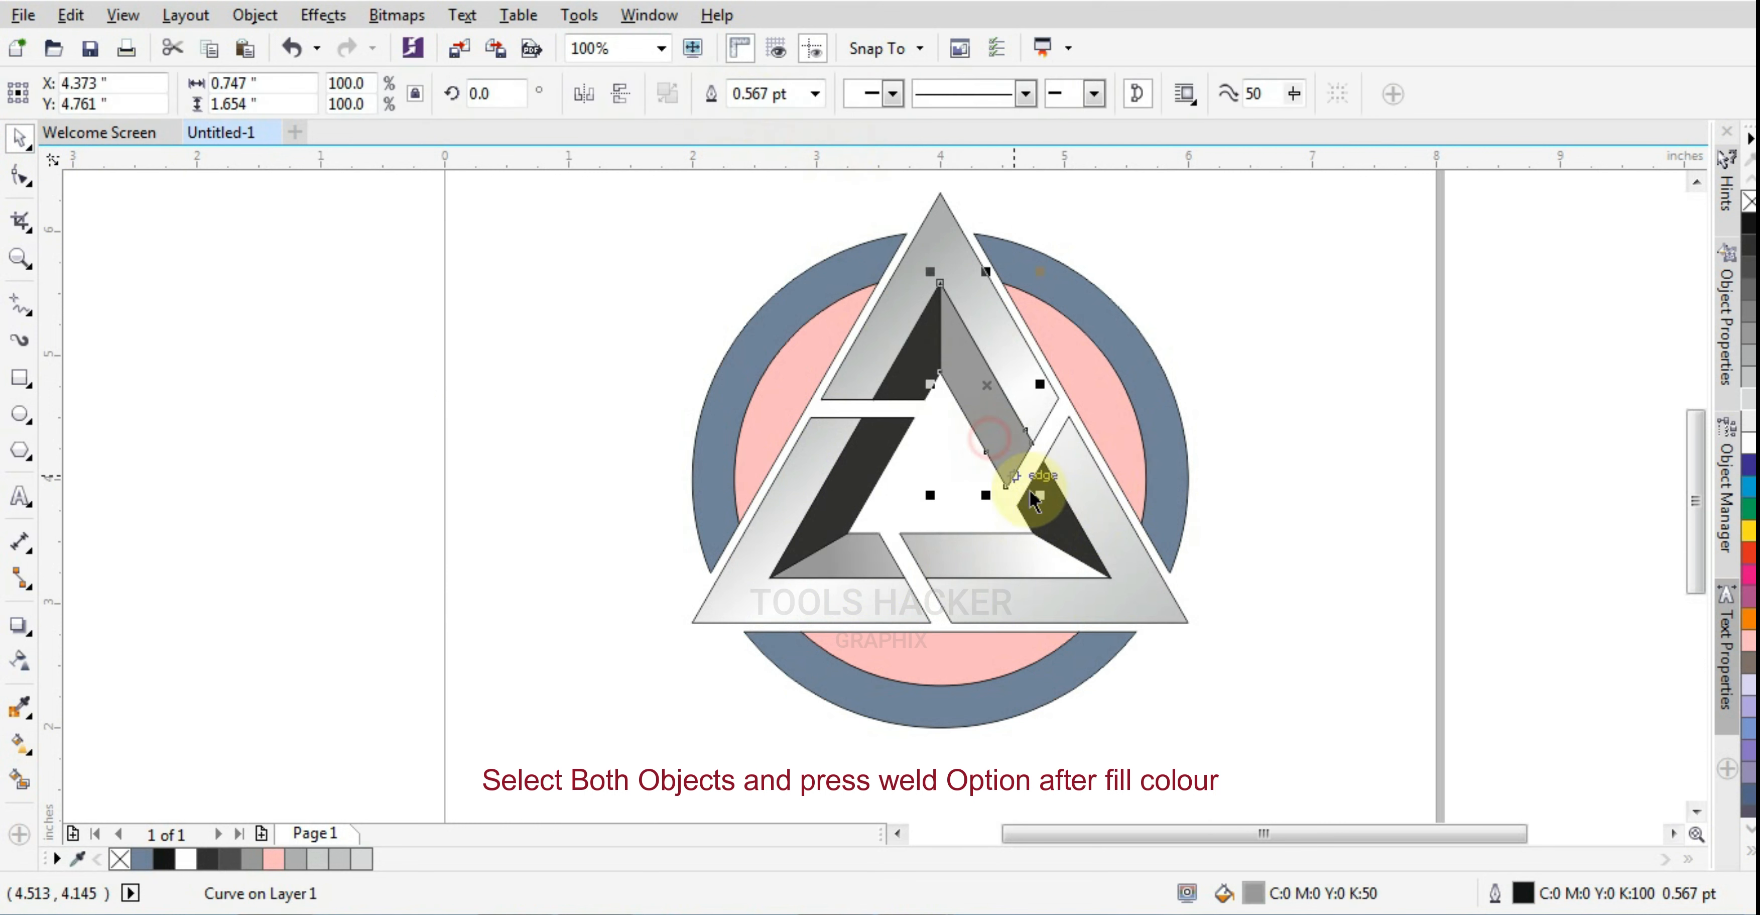
pyautogui.keyDown('shift'); pyautogui.click(1066, 527); pyautogui.keyUp('shift')
pyautogui.click(714, 96)
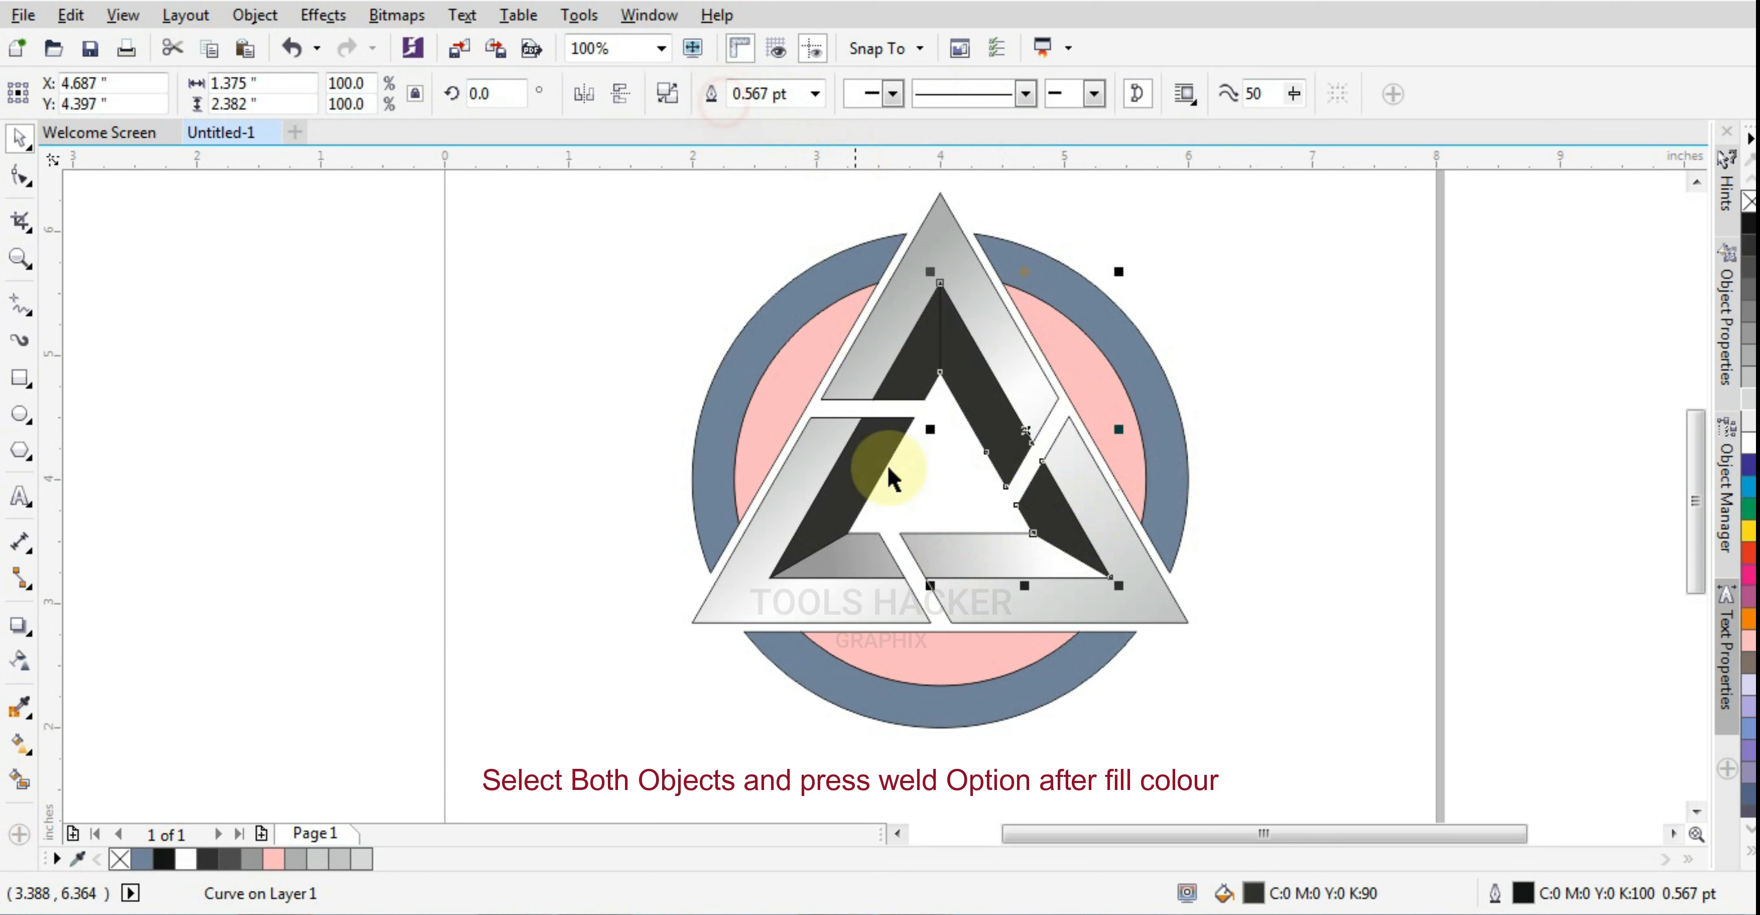
pyautogui.click(885, 441)
pyautogui.keyDown('shift'); pyautogui.click(912, 347); pyautogui.keyUp('shift')
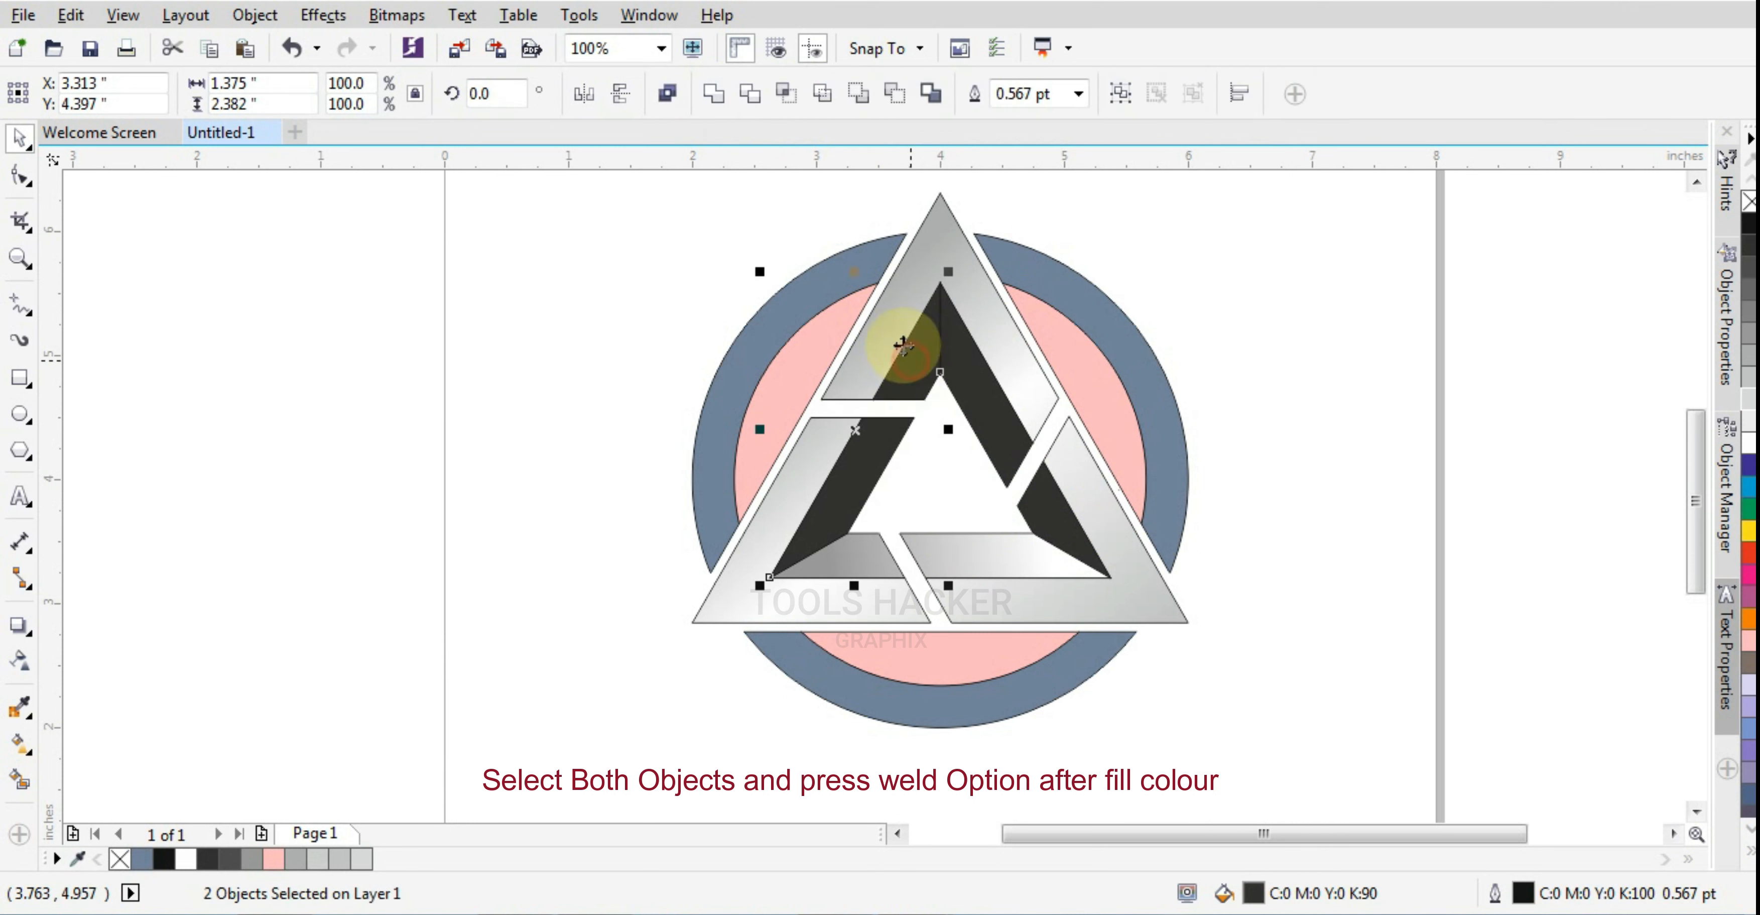
pyautogui.click(713, 94)
pyautogui.click(1219, 582)
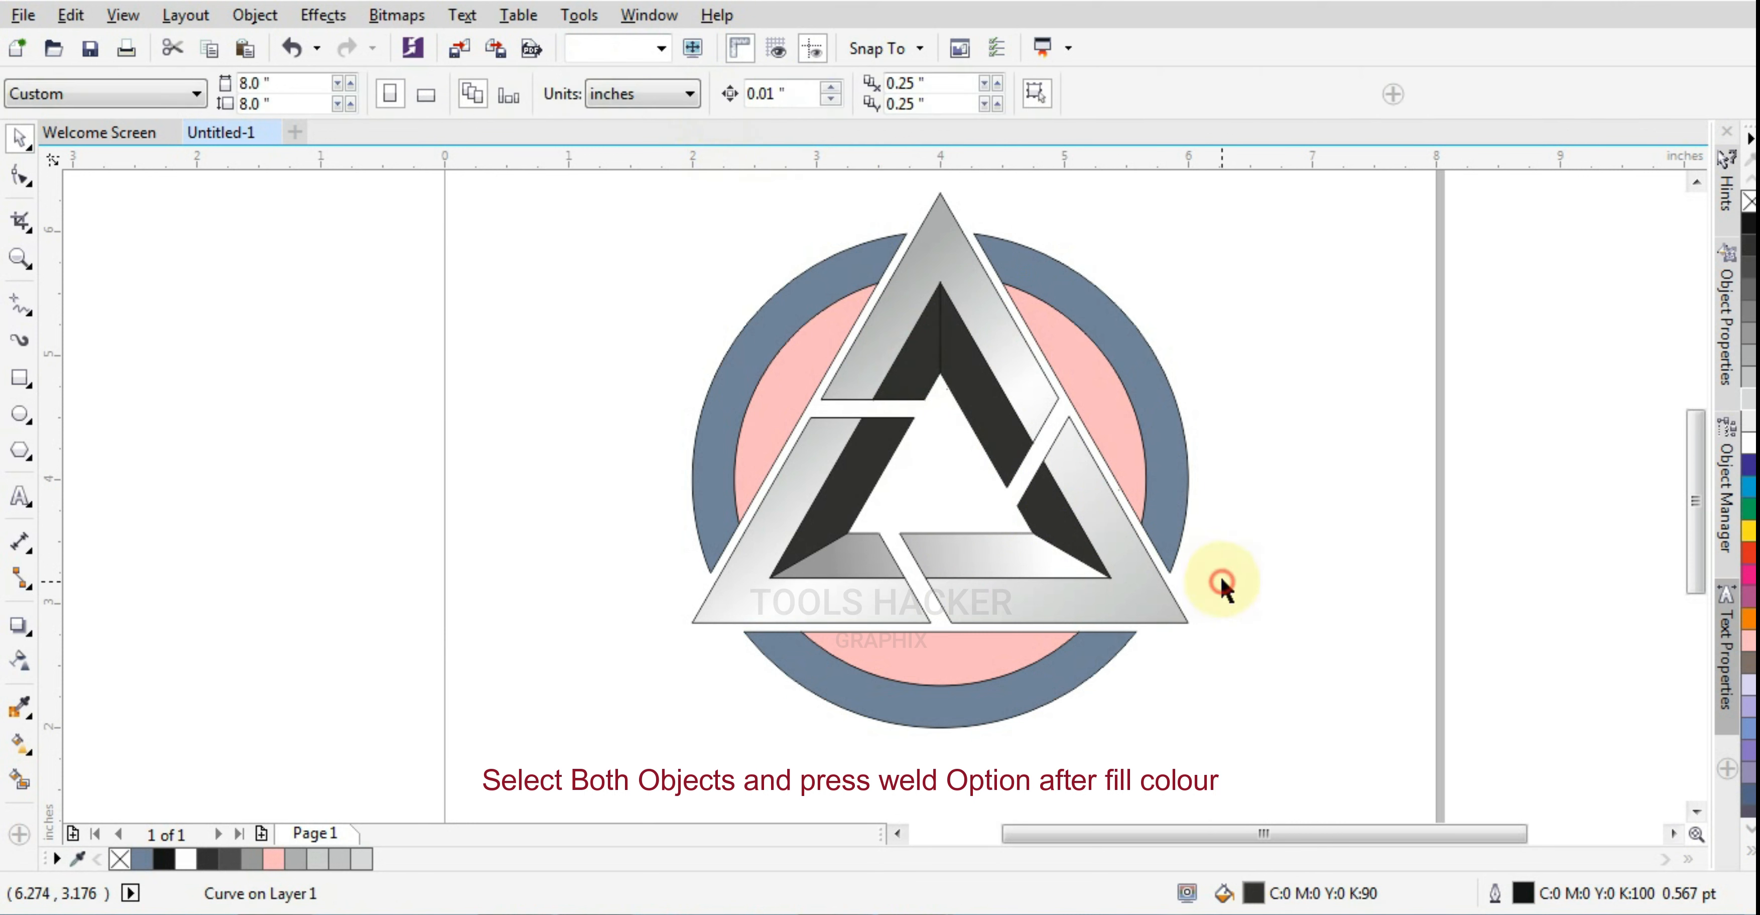
# Apply dark-to-white gradients to the two dark welded pieces, the right one running up toward the apex and the left one running down from it
pyautogui.click(1037, 513)
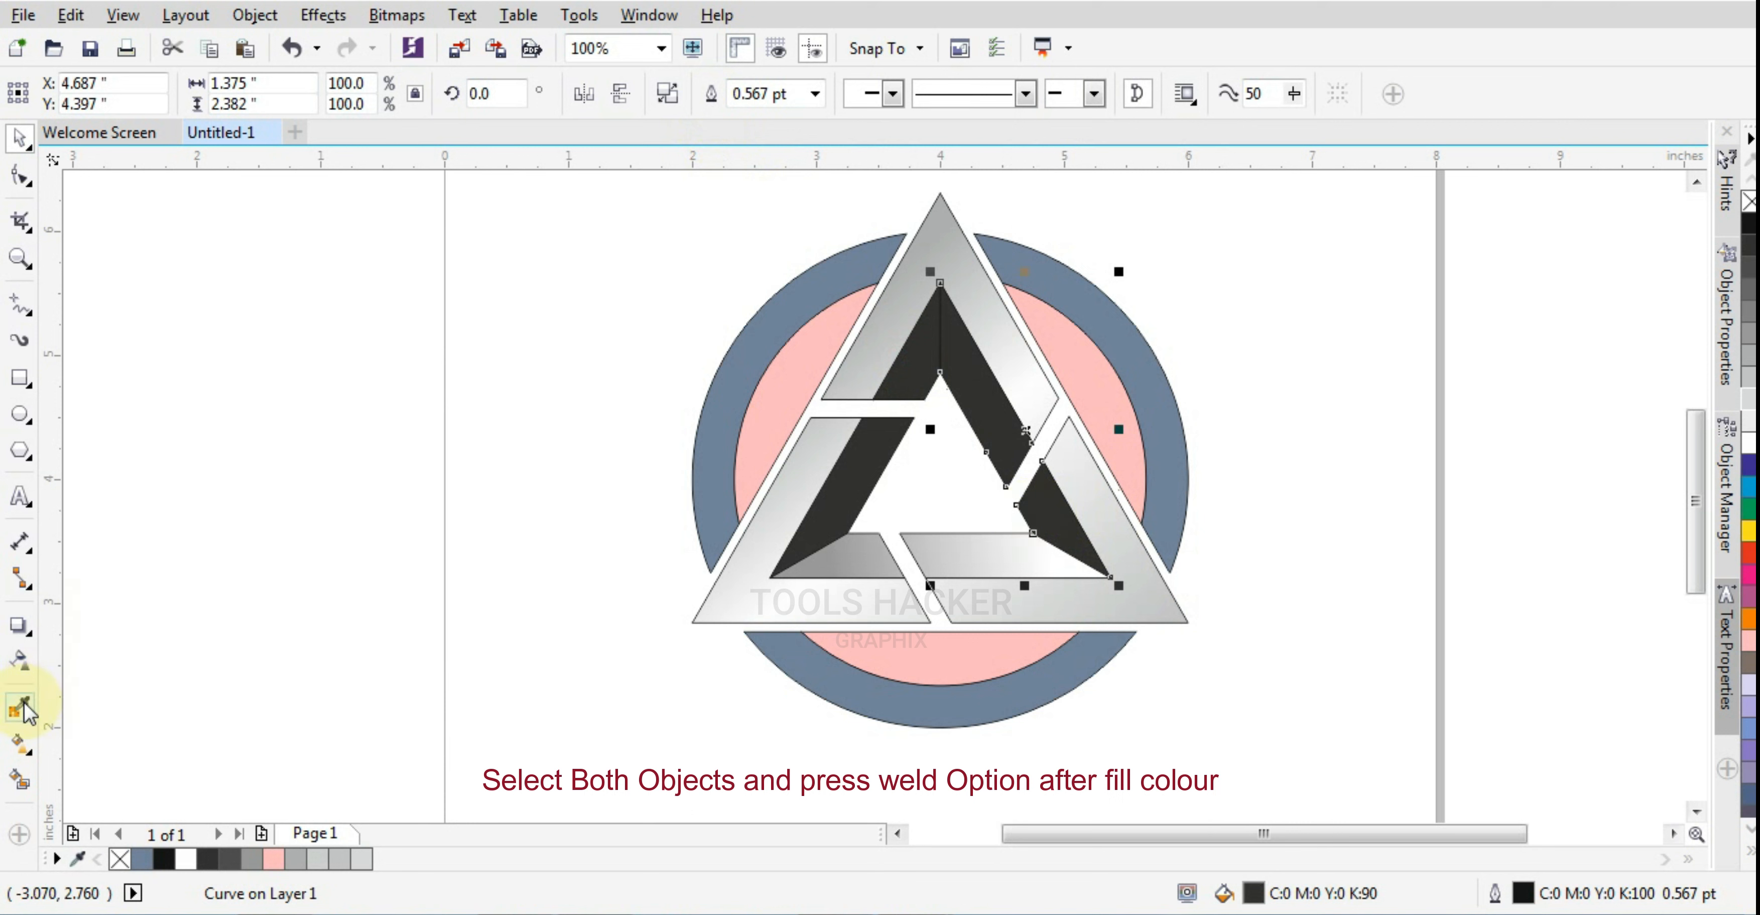
pyautogui.click(19, 740)
pyautogui.moveTo(1060, 543); pyautogui.dragTo(964, 355)
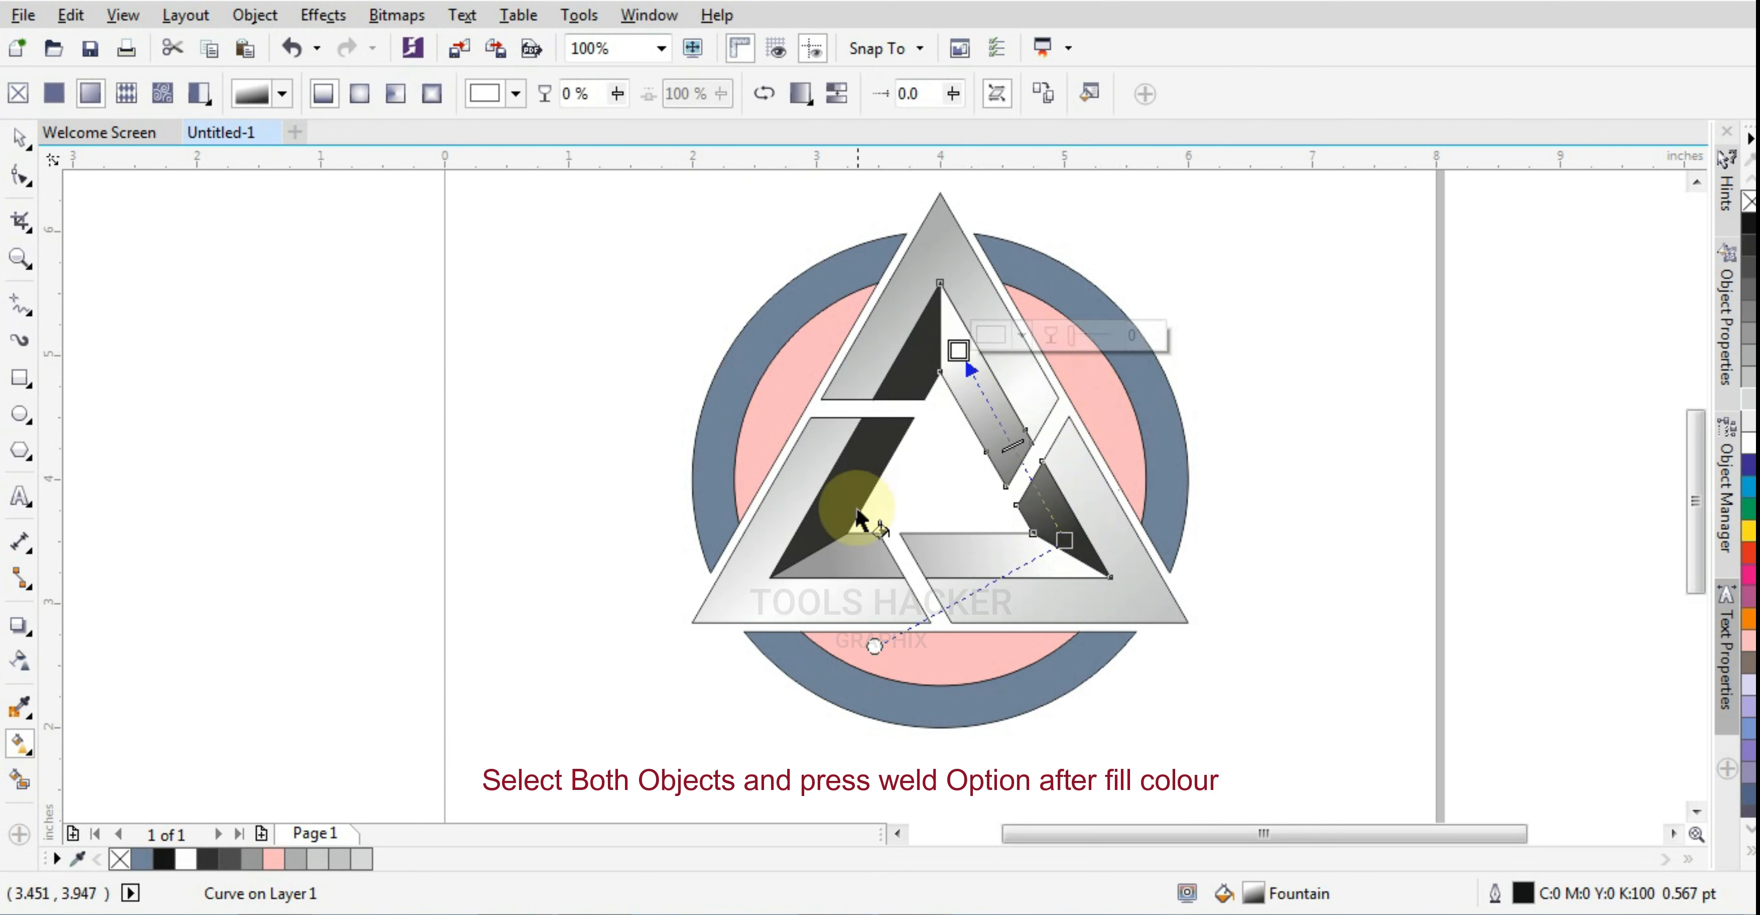
pyautogui.click(839, 516)
pyautogui.moveTo(829, 514)
pyautogui.mouseDown()
pyautogui.moveTo(904, 368)
pyautogui.moveTo(829, 503)
pyautogui.mouseUp()
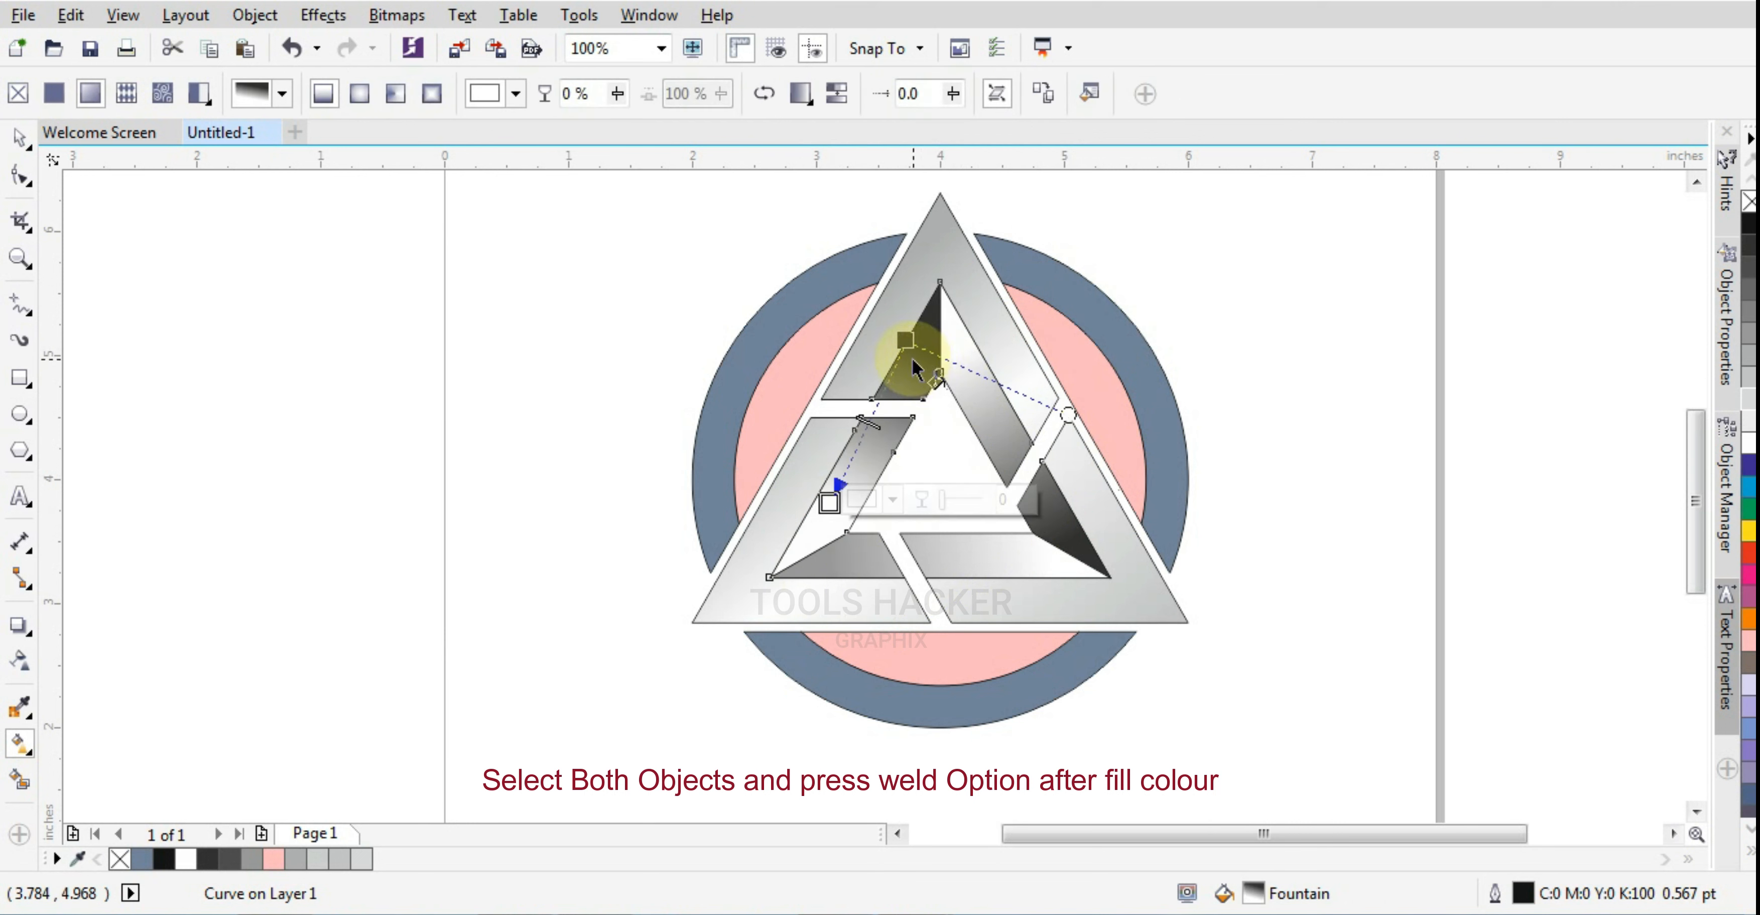